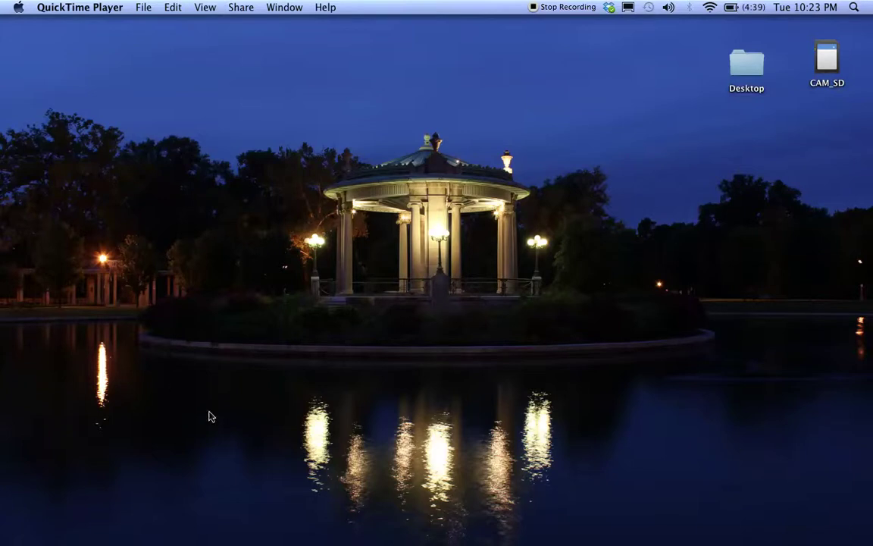
- Launch Photoshop Elements 4.0 and dismiss its welcome screen
mouse_move(409, 530)
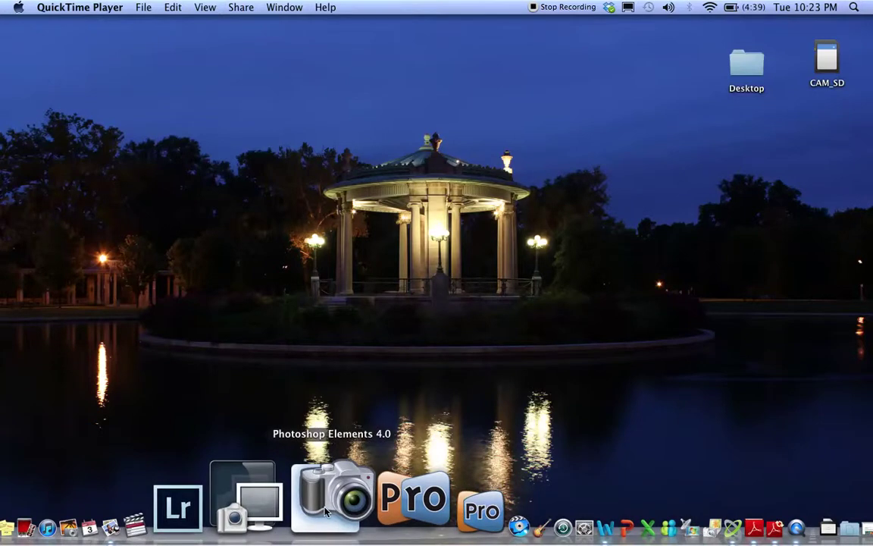
click(325, 506)
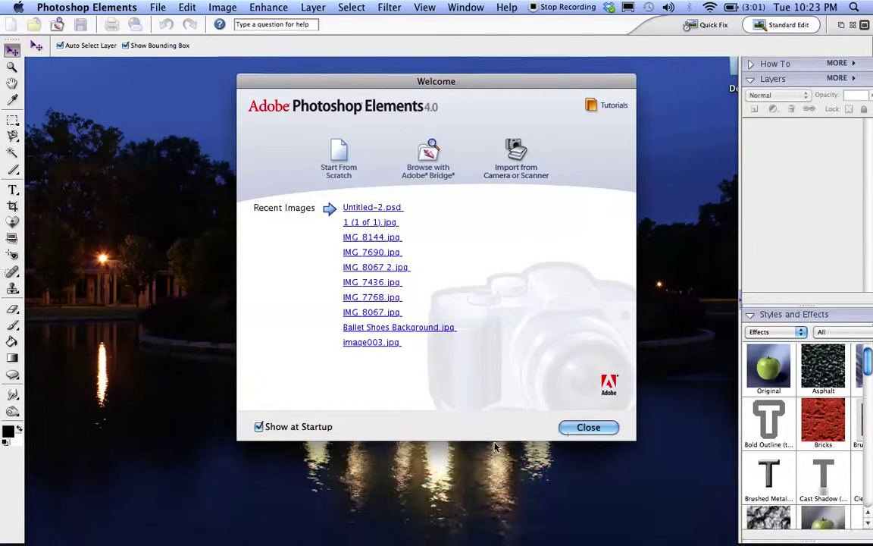
click(589, 427)
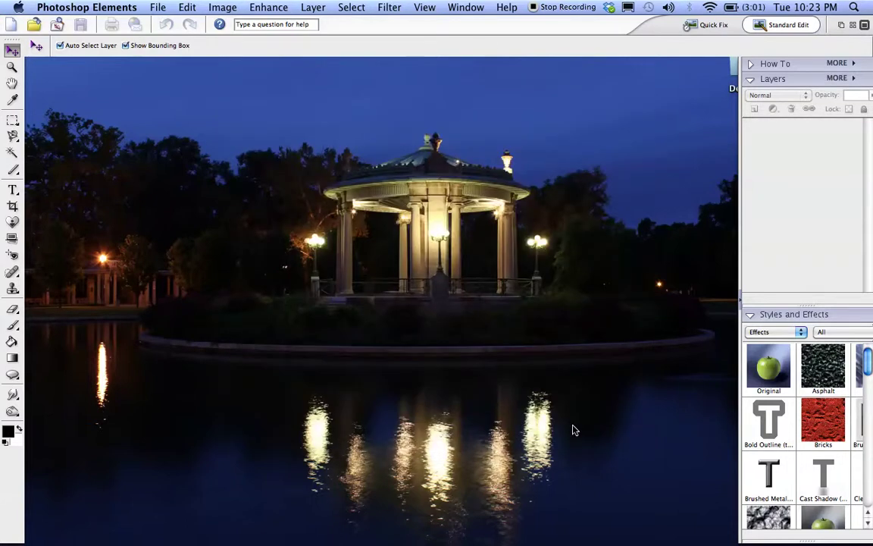
- Create a blank transparent RGB file 2.25 inches wide and 3.25 inches high at 300 pixels/inch
click(157, 7)
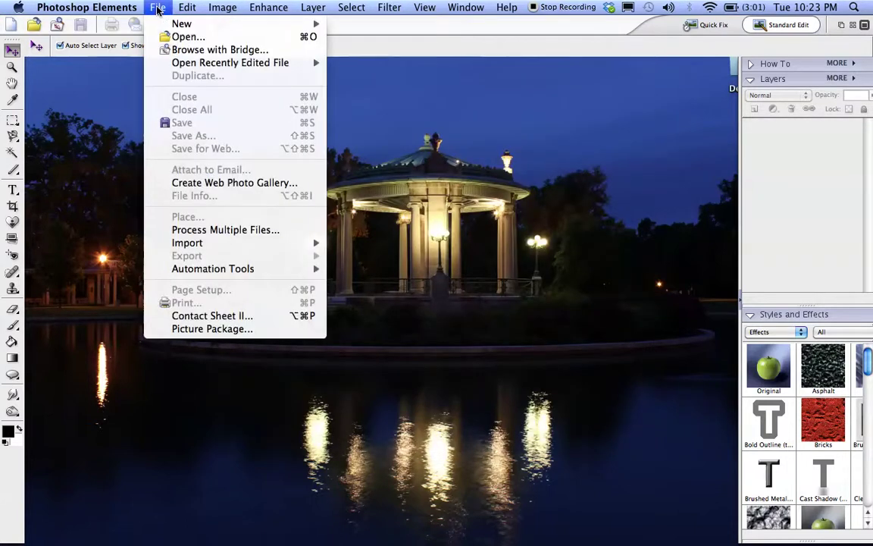
mouse_move(167, 28)
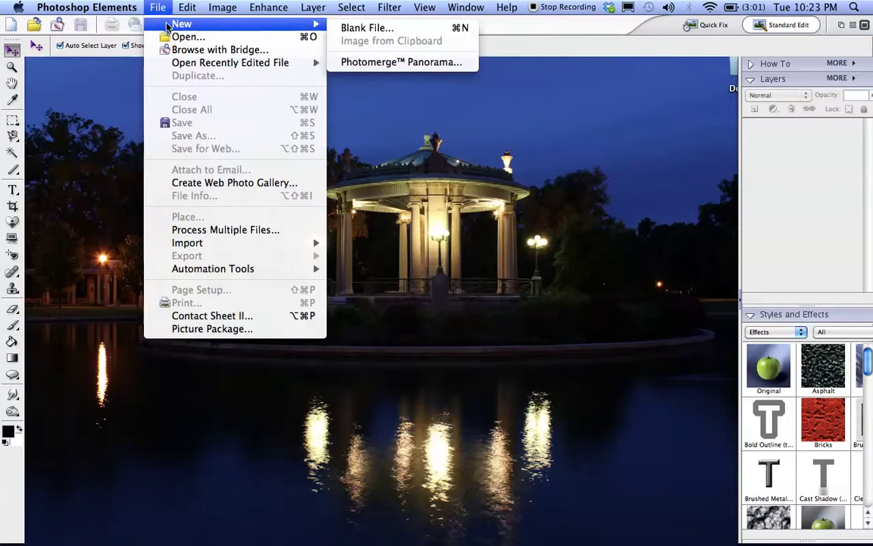
click(349, 28)
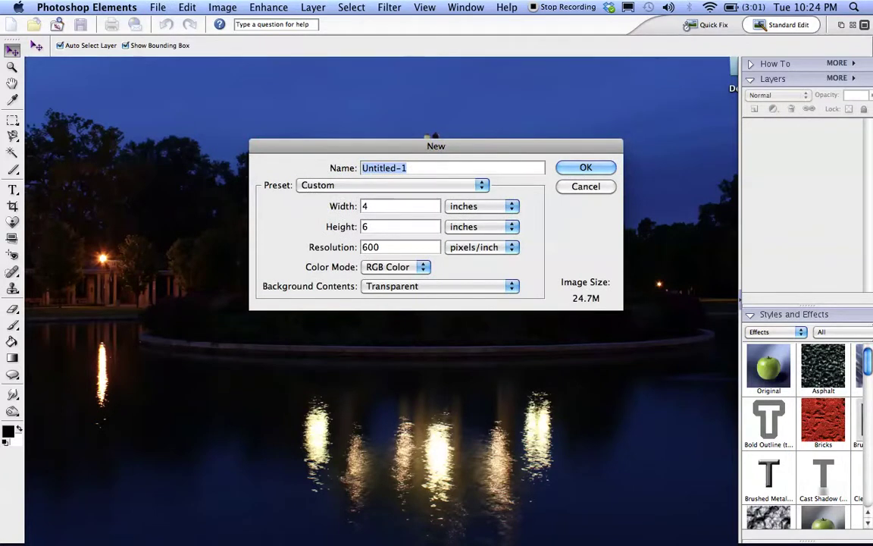
key(Tab)
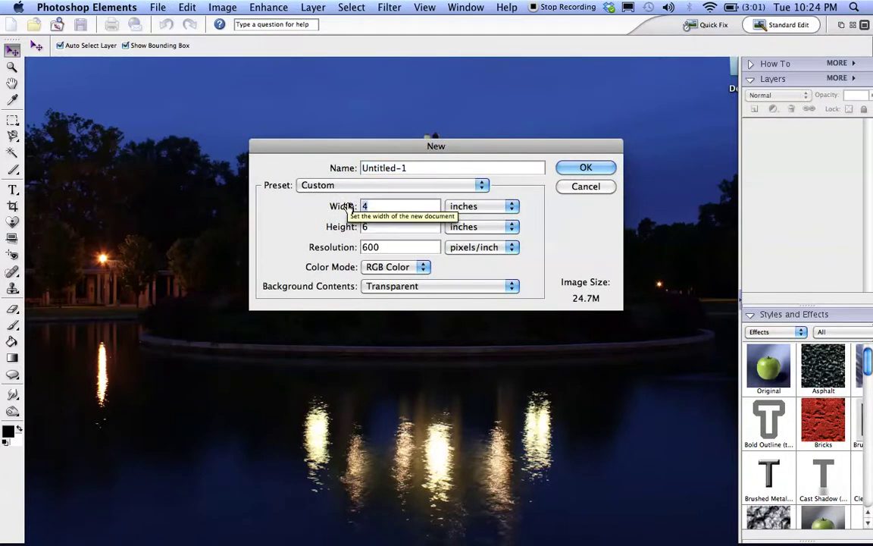
text(2.25)
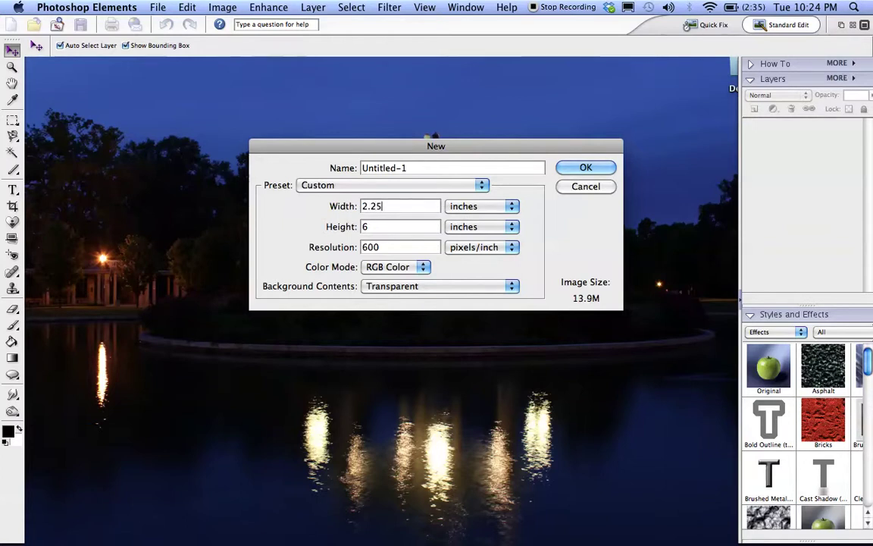
key(Tab)
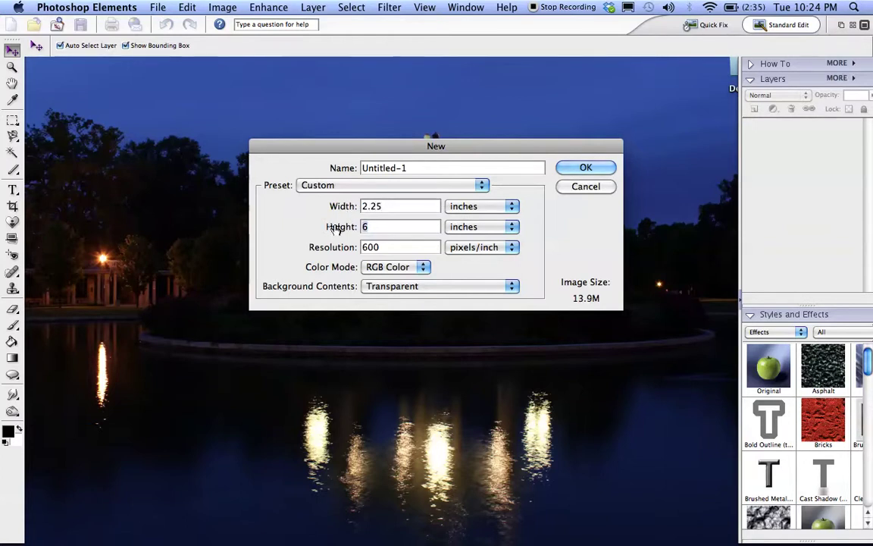
text(3.25)
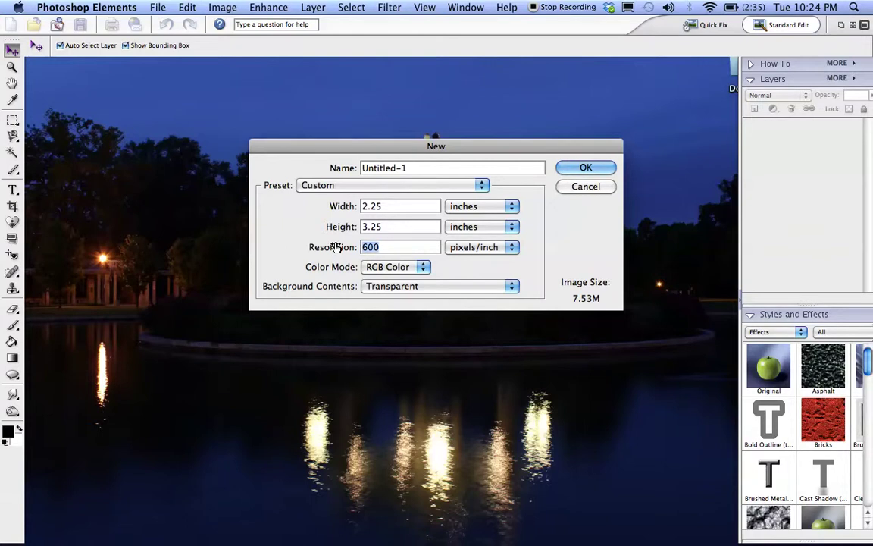
key(BackSpace)
key(BackSpace)
key(BackSpace)
text(300)
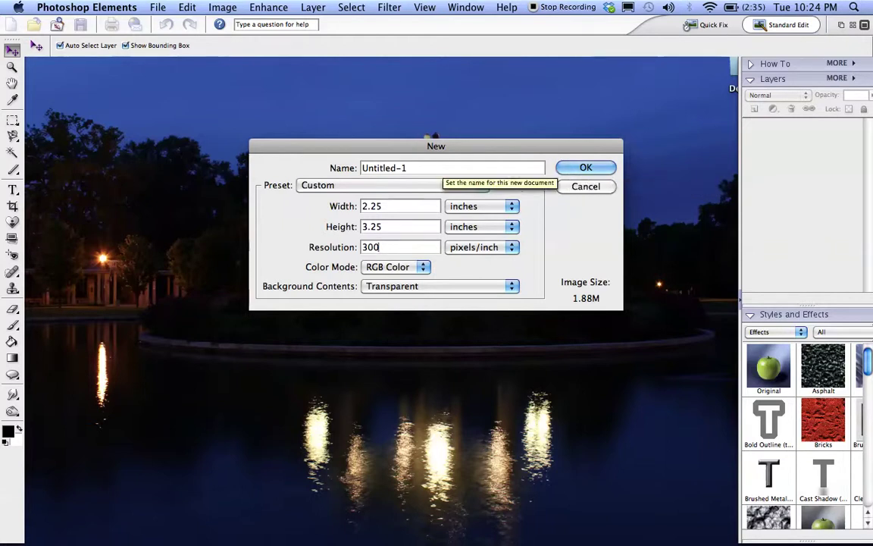
click(580, 168)
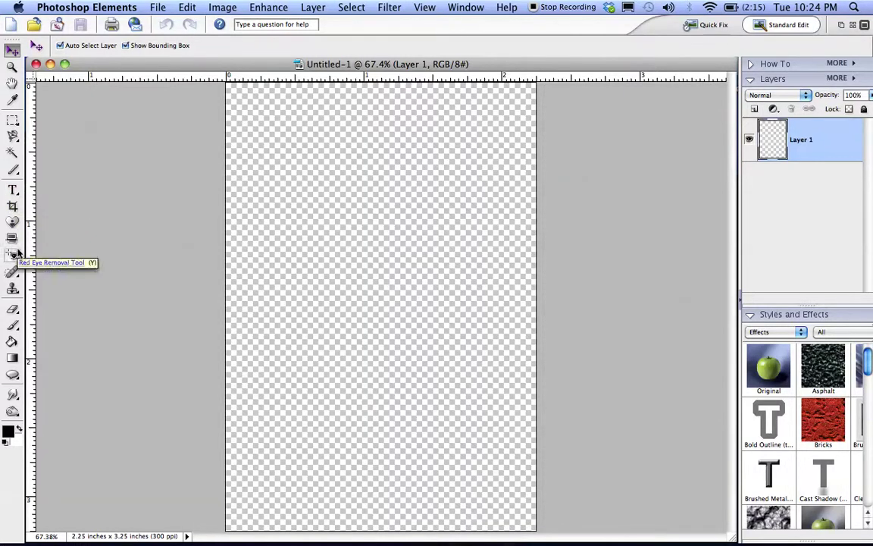
- Switch to the Pencil tool and set its opacity to 100%
click(12, 344)
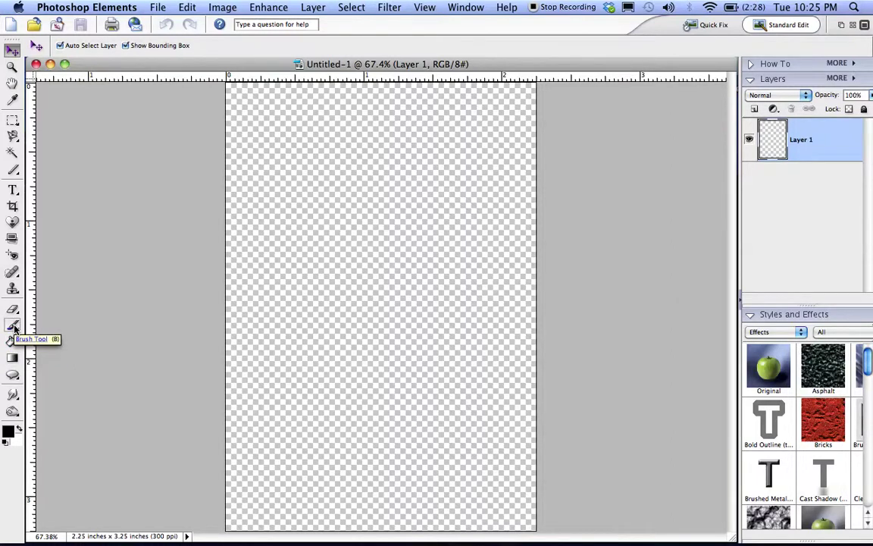
click(16, 327)
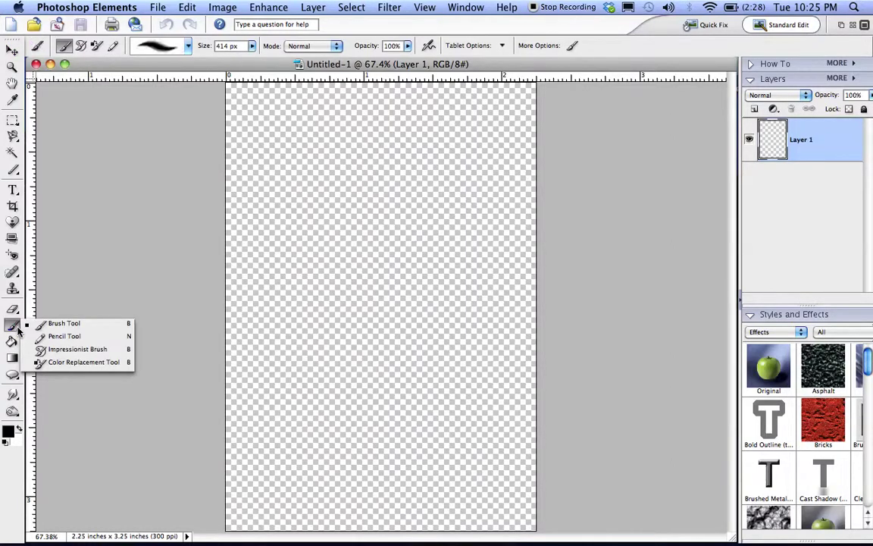
click(14, 329)
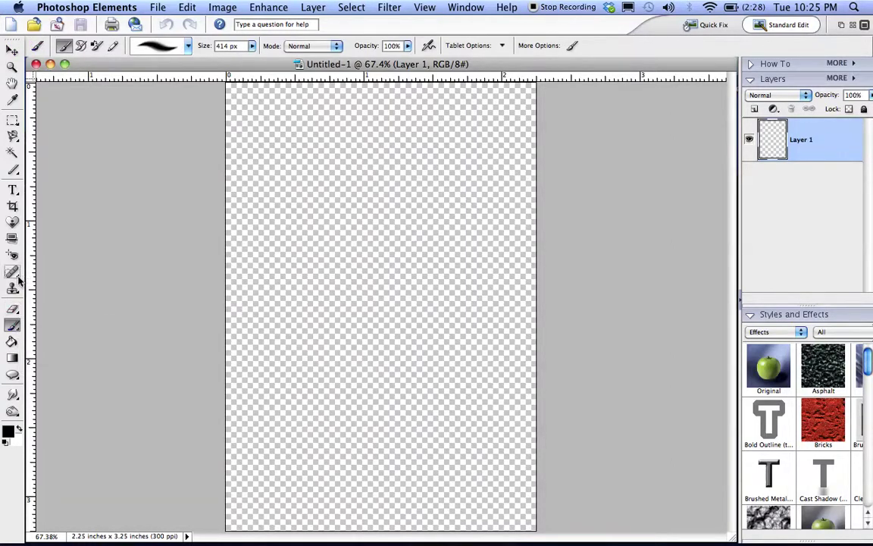
click(15, 330)
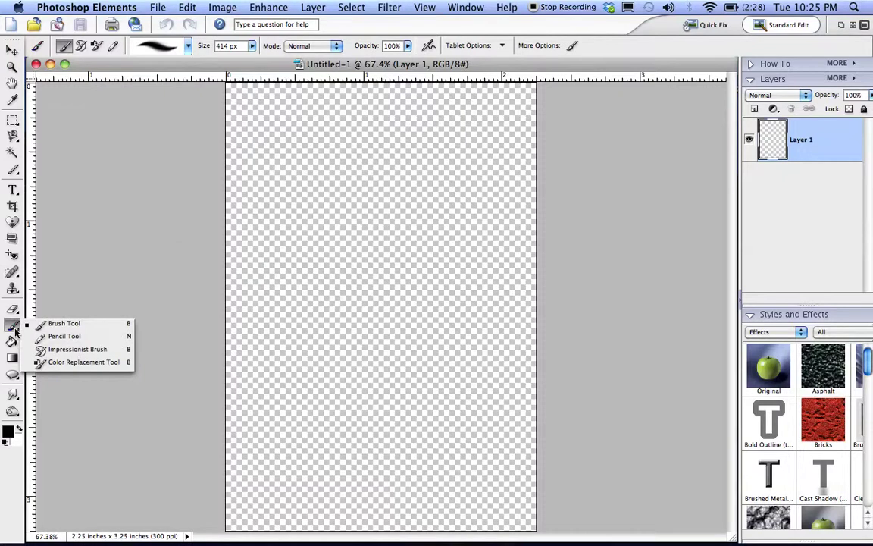
click(61, 335)
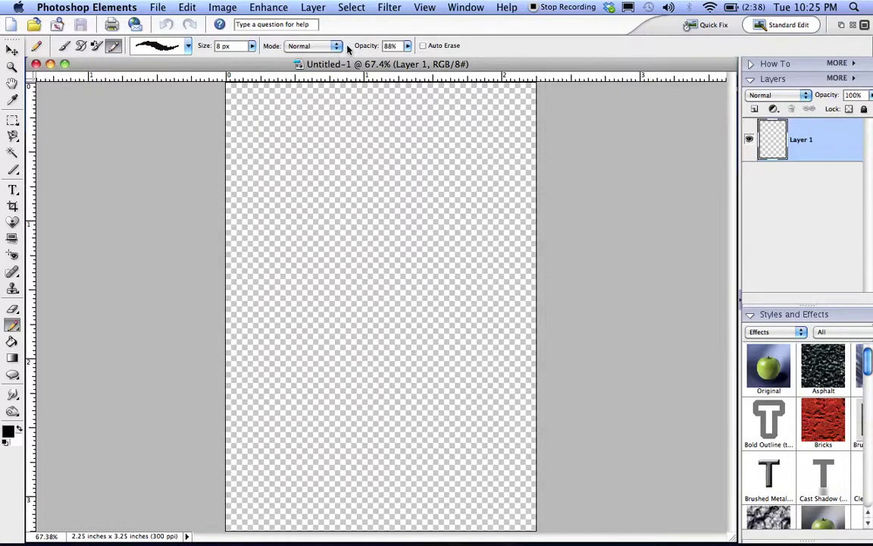
click(408, 47)
mouse_move(410, 61)
mouse_down()
mouse_move(417, 62)
mouse_move(402, 61)
mouse_move(422, 61)
mouse_up()
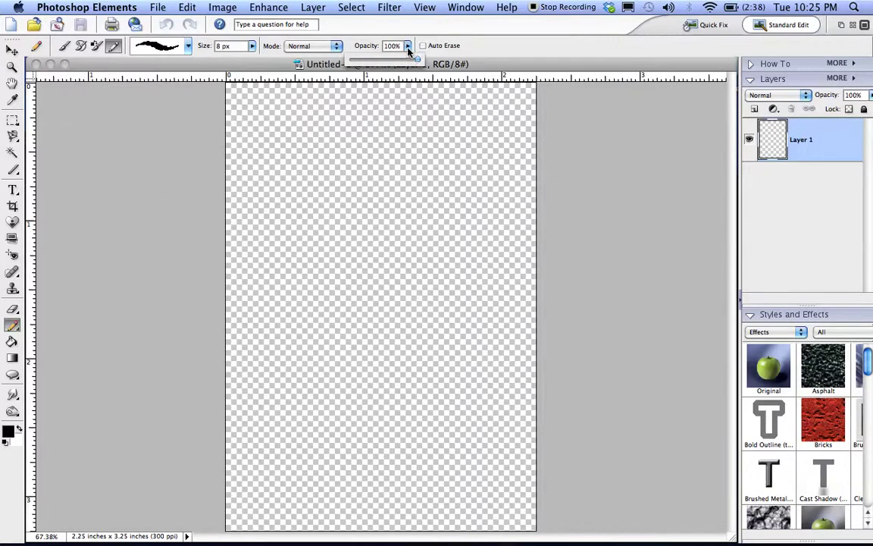
click(408, 49)
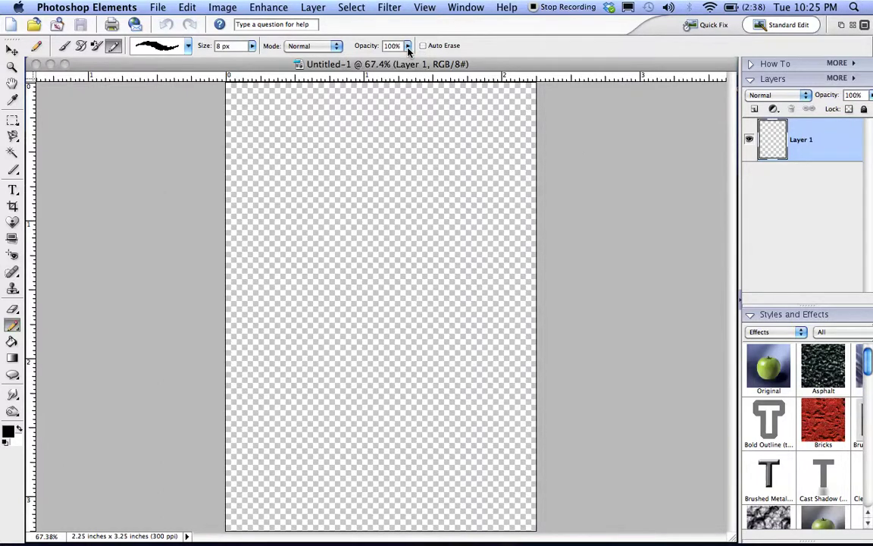
- Increase the Pencil tool's size to 293 px
click(253, 47)
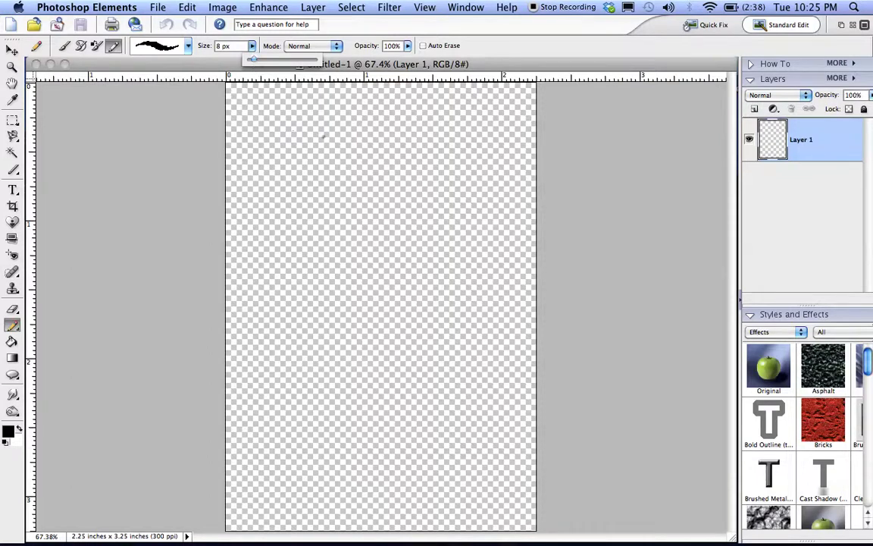
drag(255, 64, 258, 64)
drag(275, 63, 280, 61)
drag(279, 60, 303, 60)
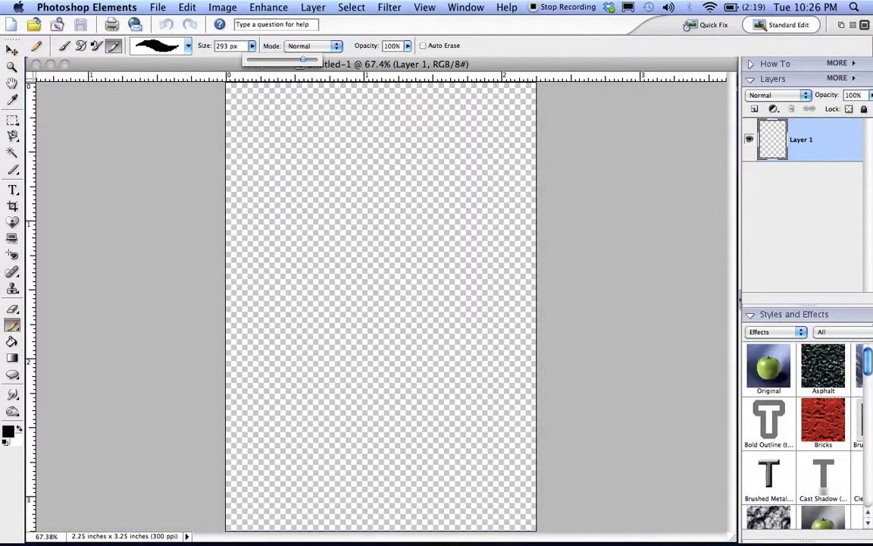
- Look through the Default Brushes presets and the blending modes available for the Pencil tool, keeping Normal mode
click(189, 47)
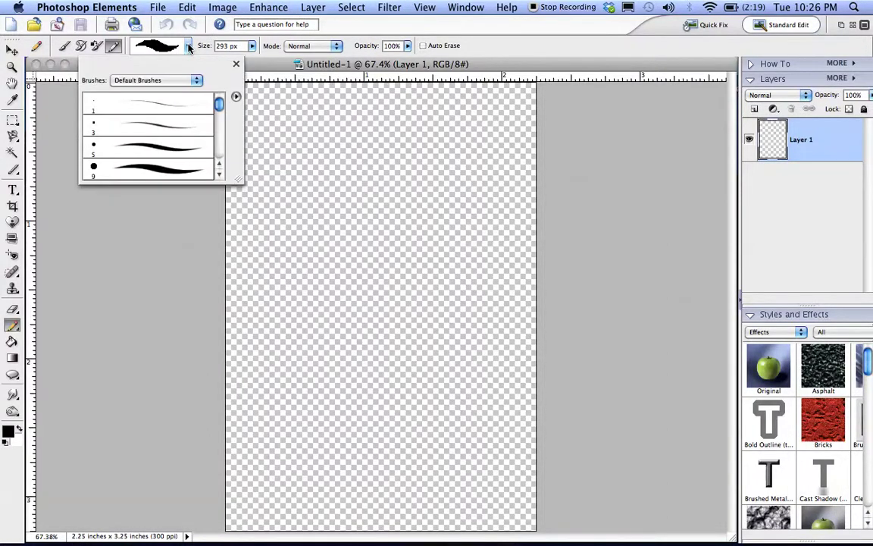
scroll(190, 112, down, 3)
scroll(189, 111, down, 3)
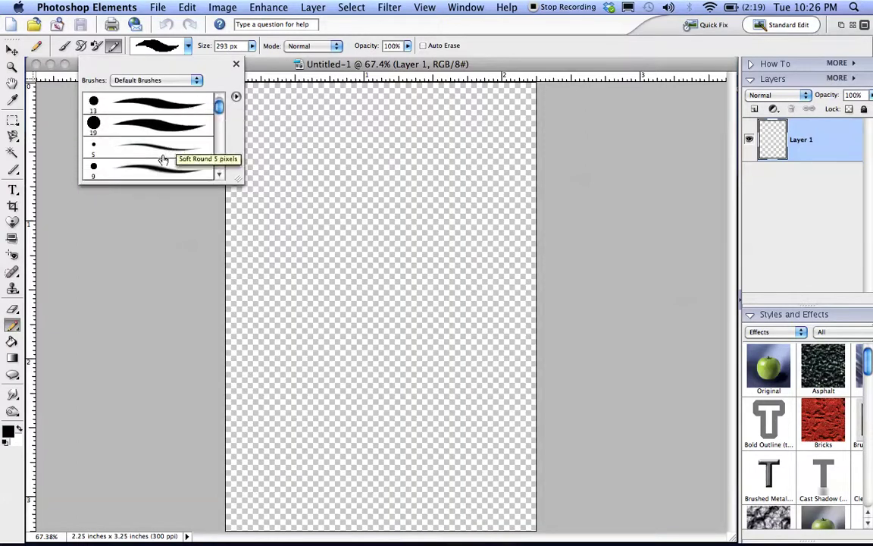
scroll(163, 159, down, 3)
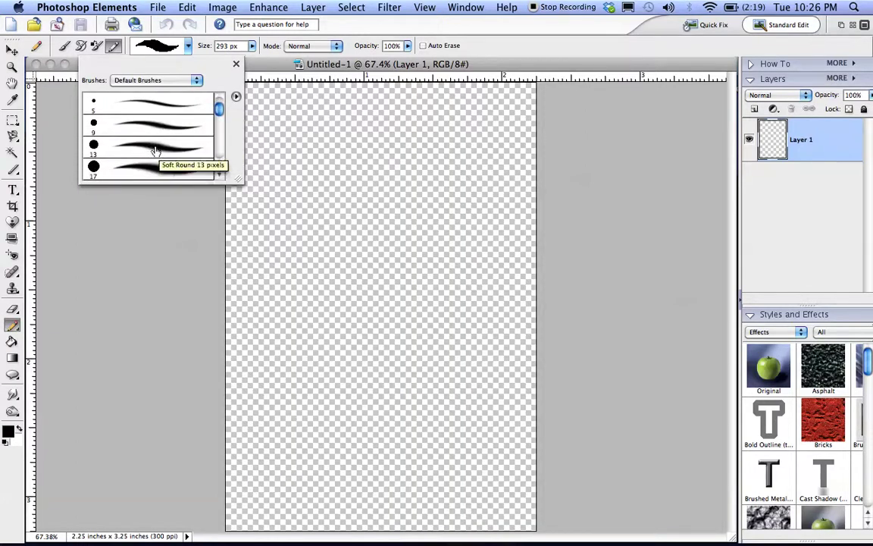
scroll(155, 149, down, 3)
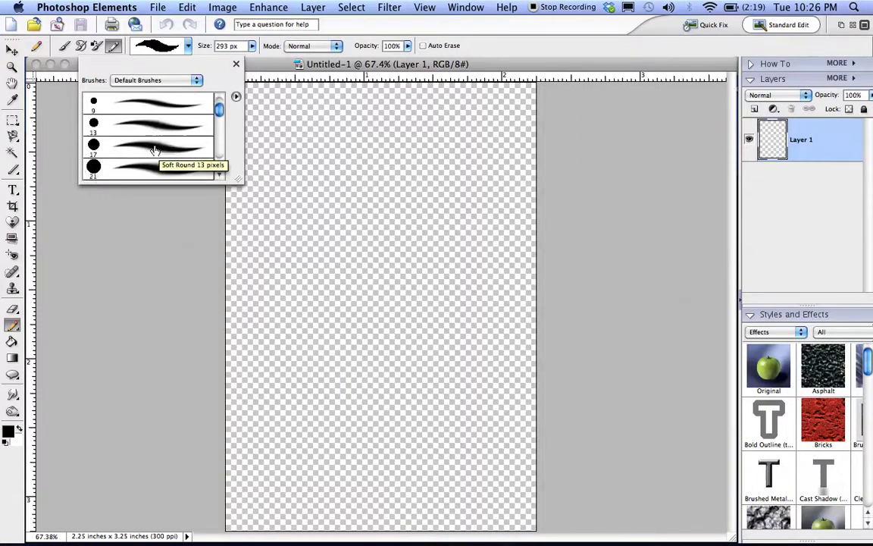
scroll(154, 149, down, 1)
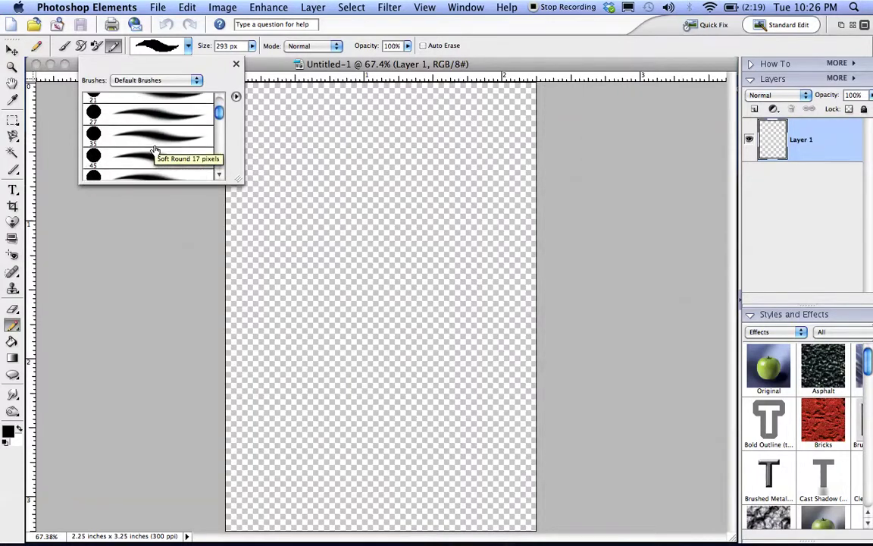
scroll(154, 149, up, 8)
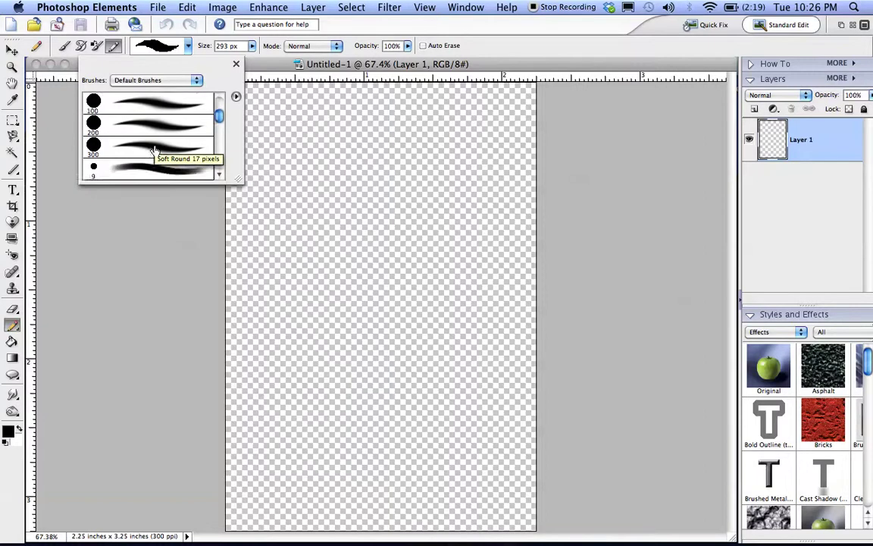
click(311, 47)
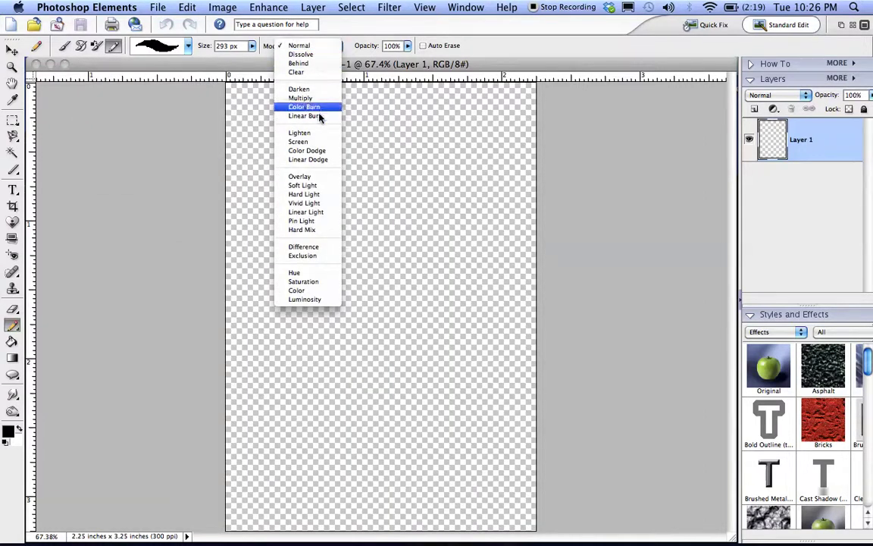
click(313, 42)
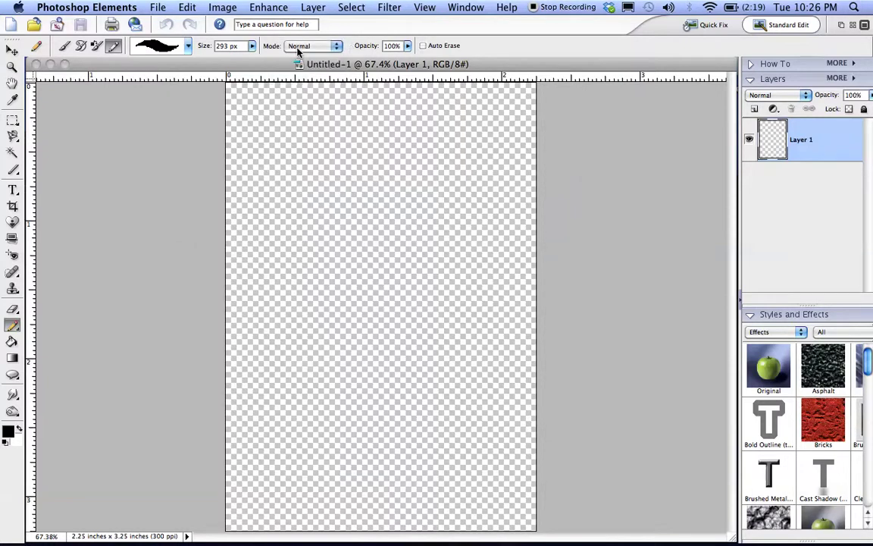
- Switch to the Brush tool and add a new layer above Layer 1 in Normal mode at 100% opacity
click(65, 47)
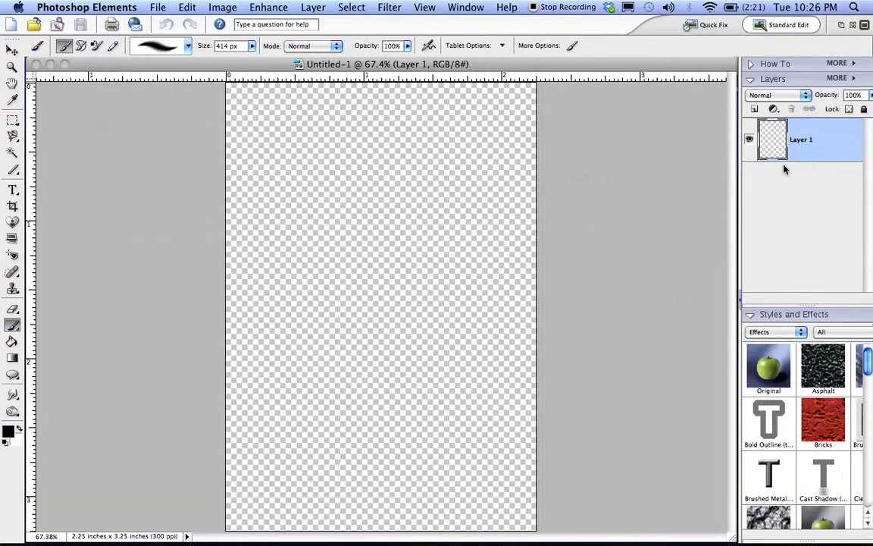
double_click(805, 141)
click(313, 8)
mouse_move(423, 25)
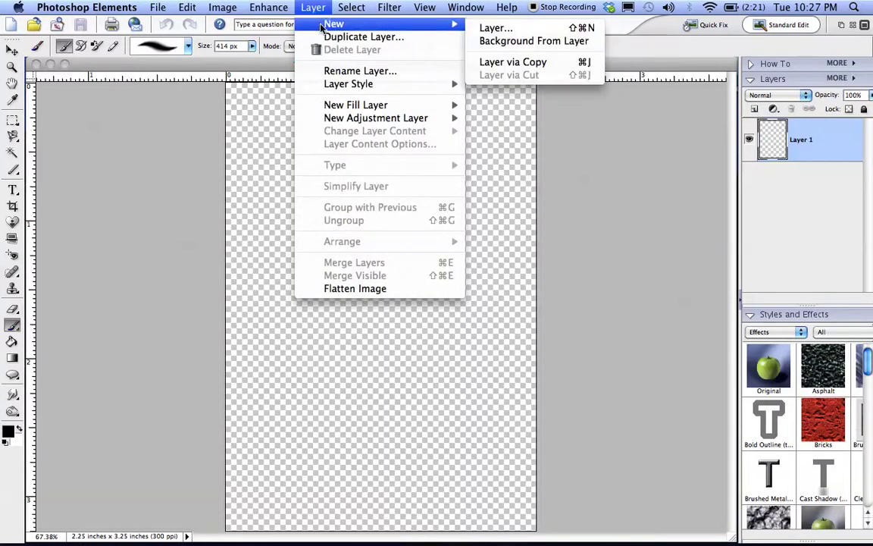
click(480, 31)
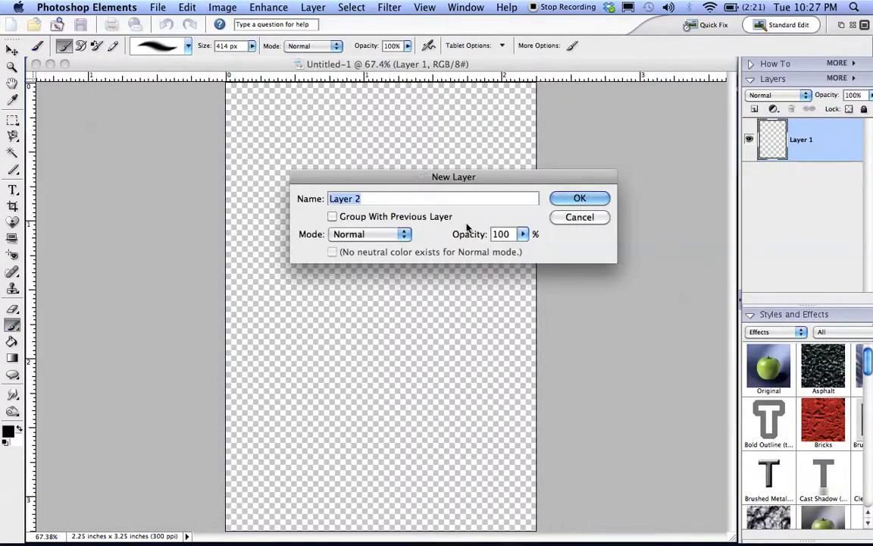
click(564, 200)
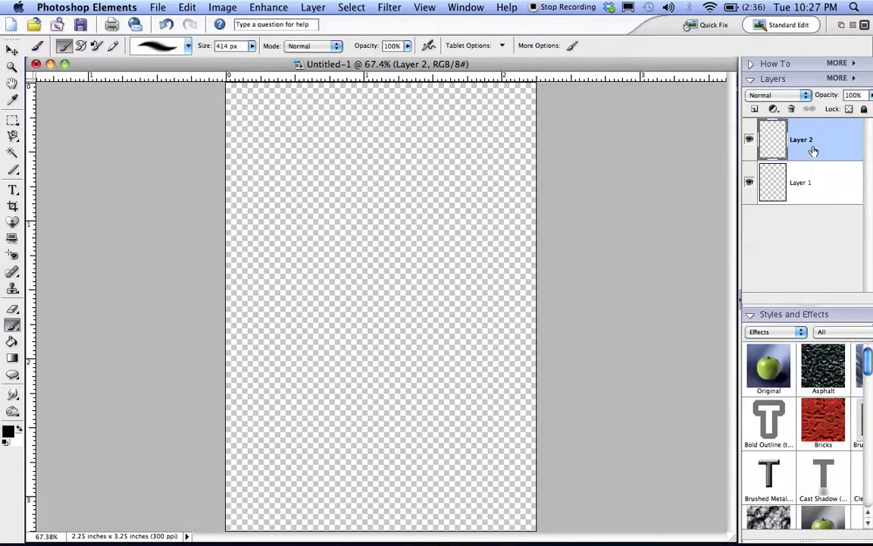
- Paint a loose black stroke with the 414 px soft brush on Layer 2, and hide that layer
mouse_move(394, 201)
mouse_down()
mouse_move(370, 197)
mouse_move(335, 244)
mouse_move(414, 326)
mouse_move(382, 357)
mouse_move(344, 356)
mouse_move(480, 307)
mouse_move(489, 216)
mouse_move(458, 140)
mouse_up()
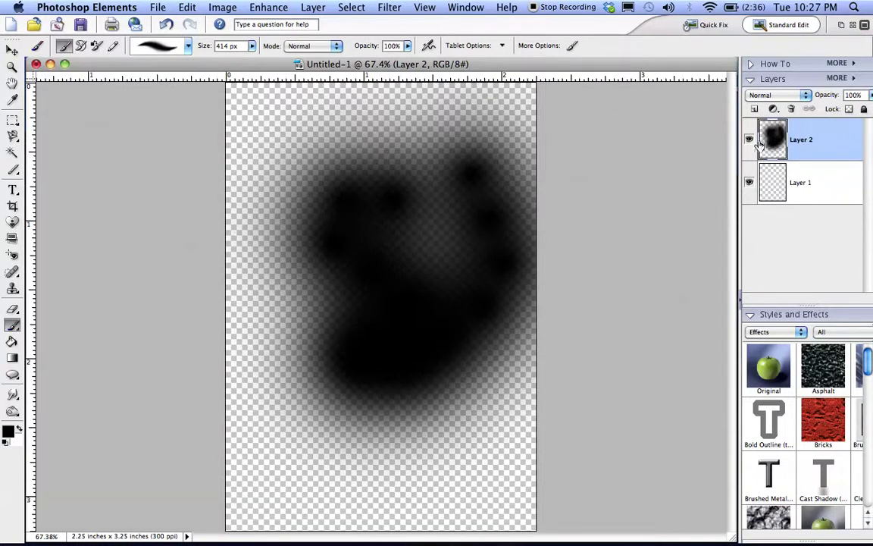
click(749, 141)
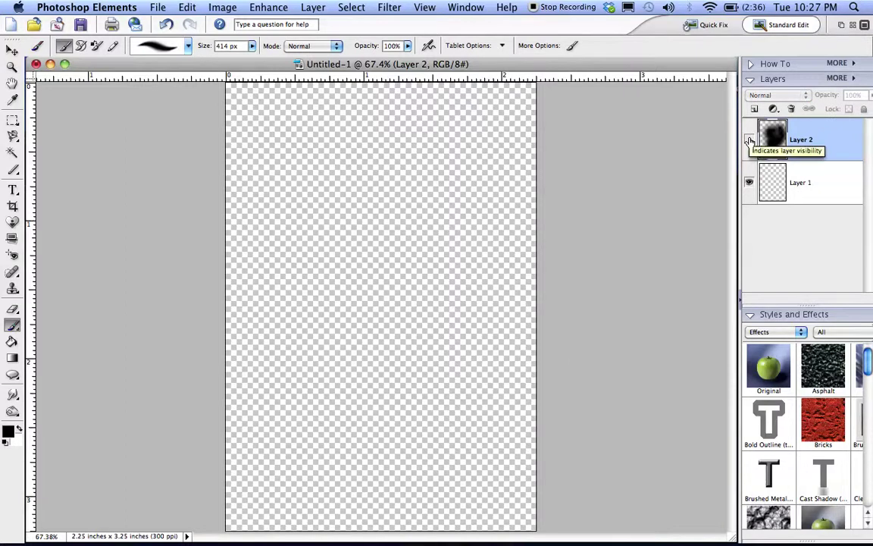
- Show Layer 2 again, and swap the stacking order of Layers 2 and 3, finishing with the red Layer 3 on top
click(749, 141)
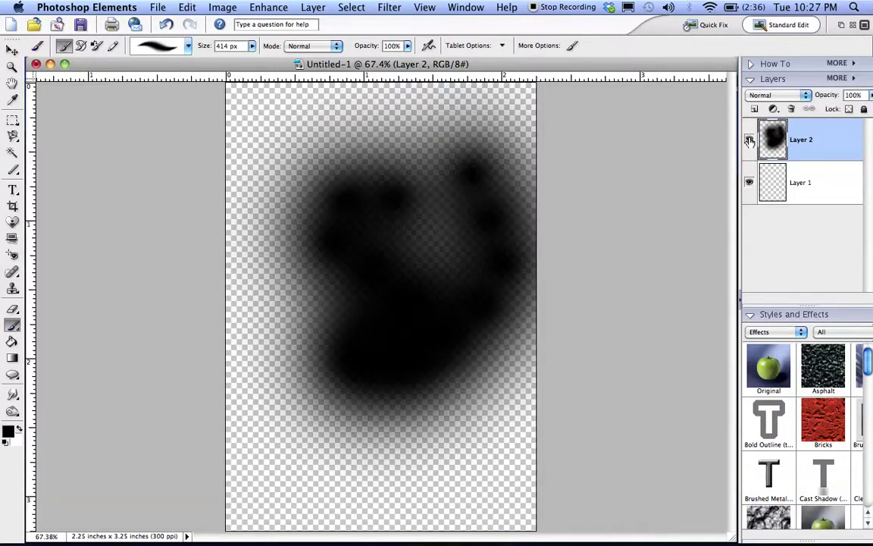
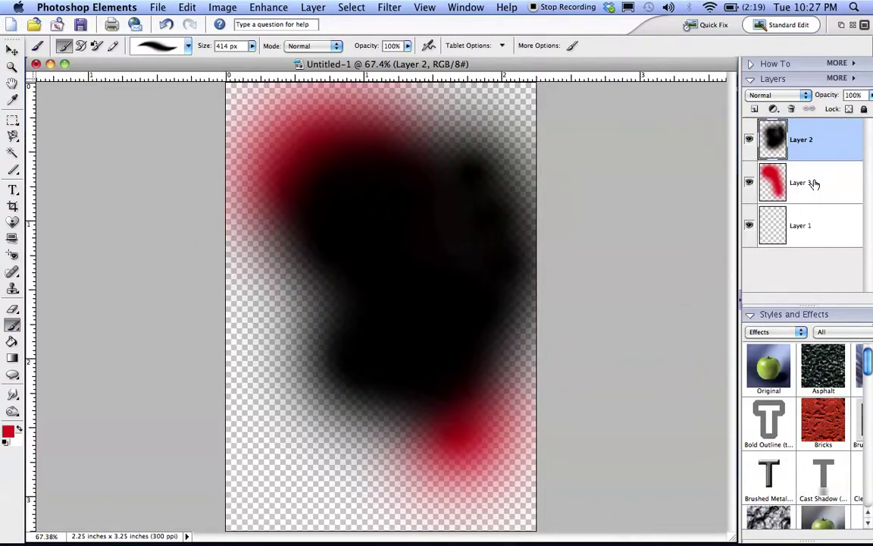
drag(814, 183, 805, 120)
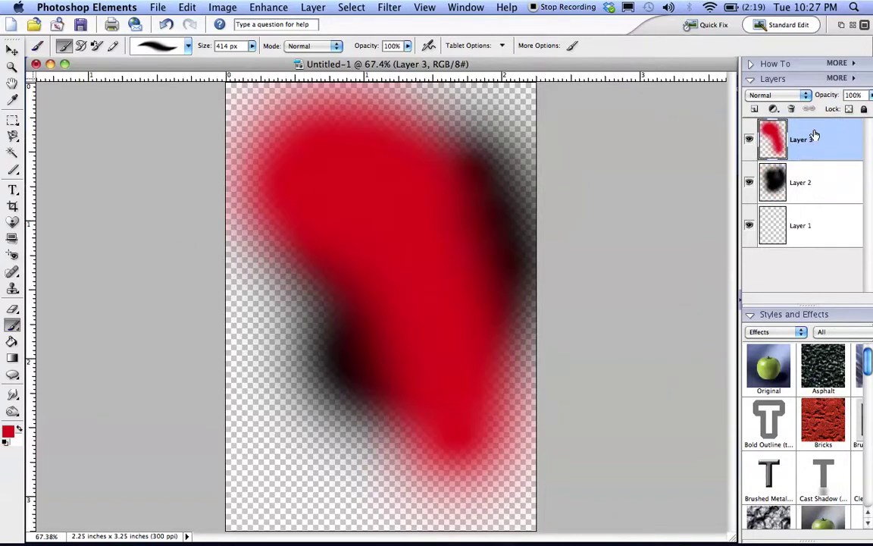
drag(823, 187, 819, 130)
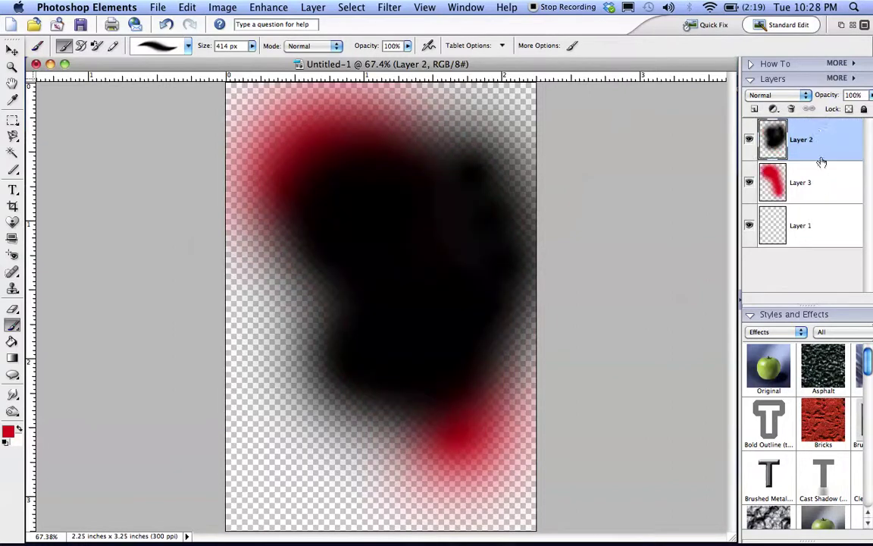
drag(825, 191, 821, 135)
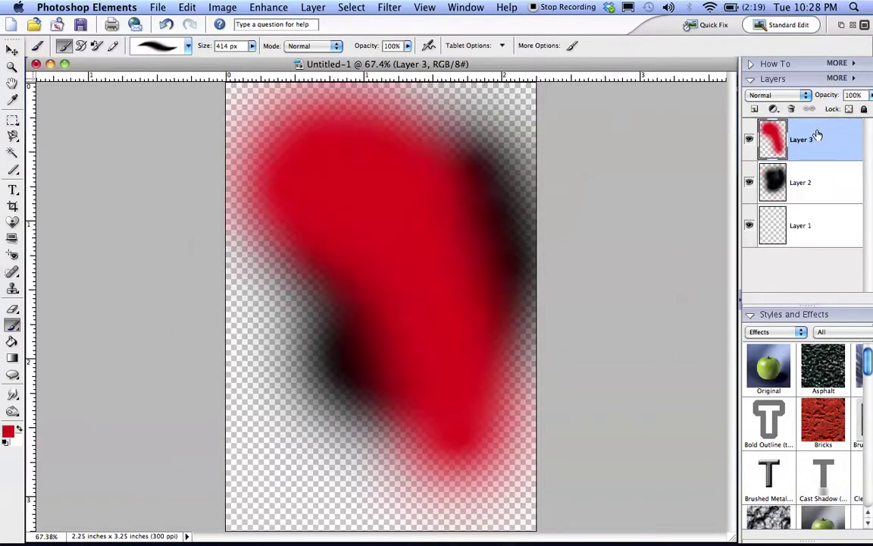
- Start a horizontal line of type over the upper part of the red stroke
click(9, 190)
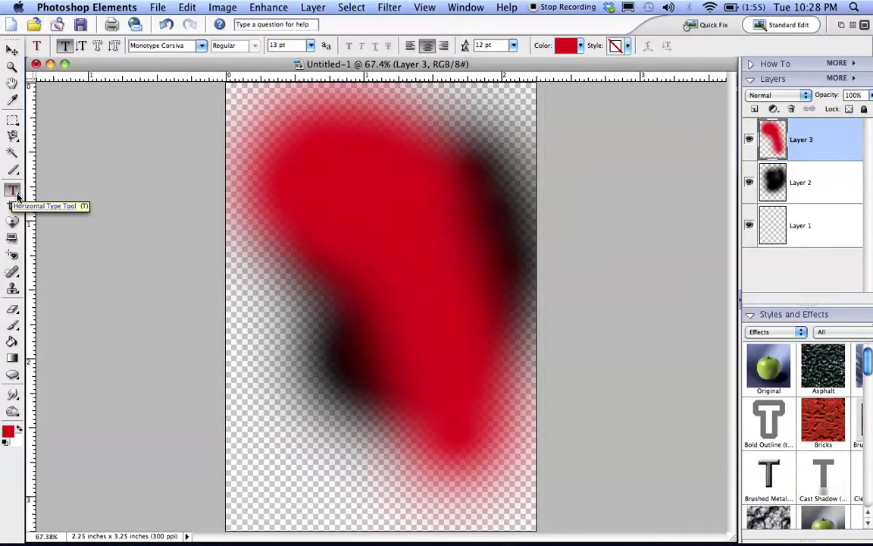
click(315, 164)
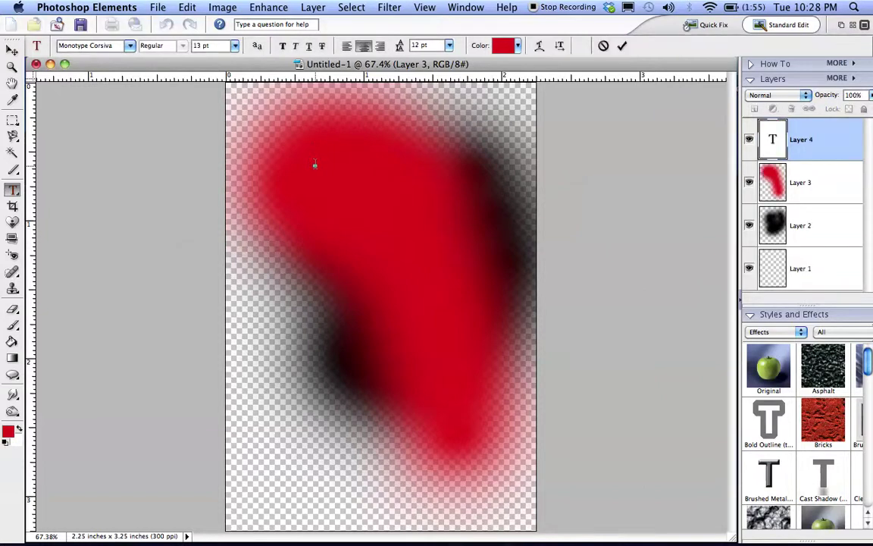
text(dfjlgl)
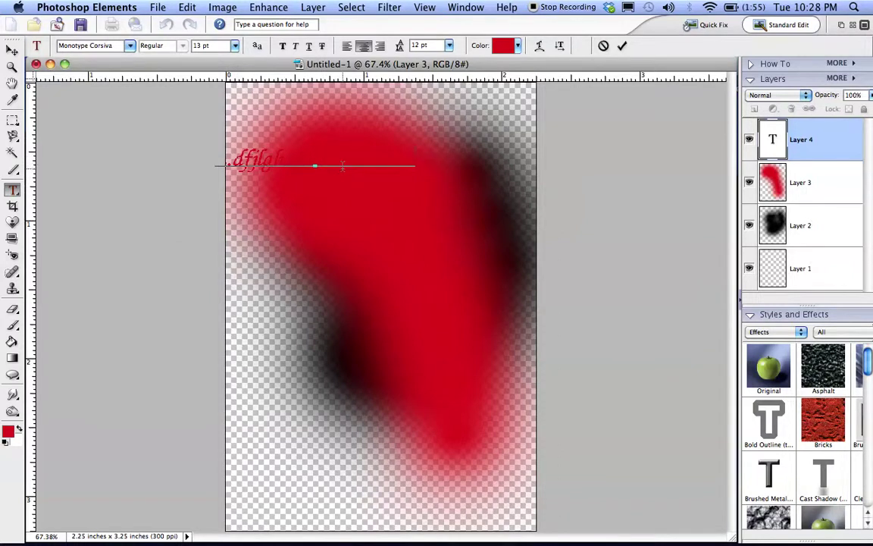
key(BackSpace)
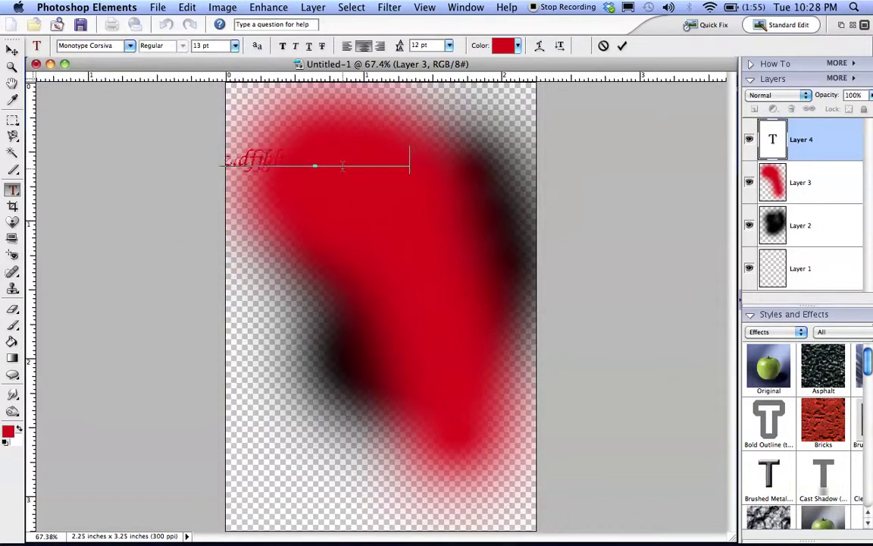
key(BackSpace)
key(BackSpace)
key(BackSpace)
key(BackSpace)
key(BackSpace)
key(BackSpace)
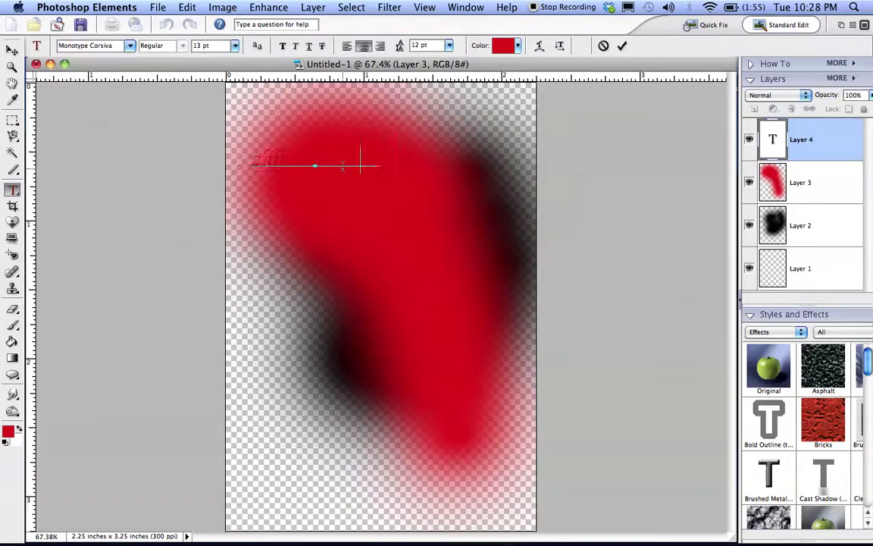
key(BackSpace)
key(BackSpace)
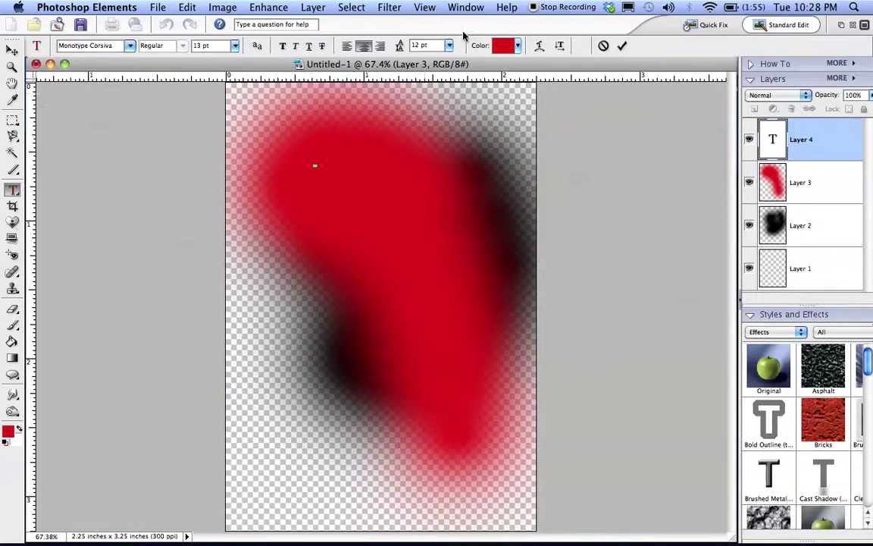
- Set the type colour to blue, enter "zs/flbkjnz/sflkbn?LSDkvn" and commit the text
click(518, 45)
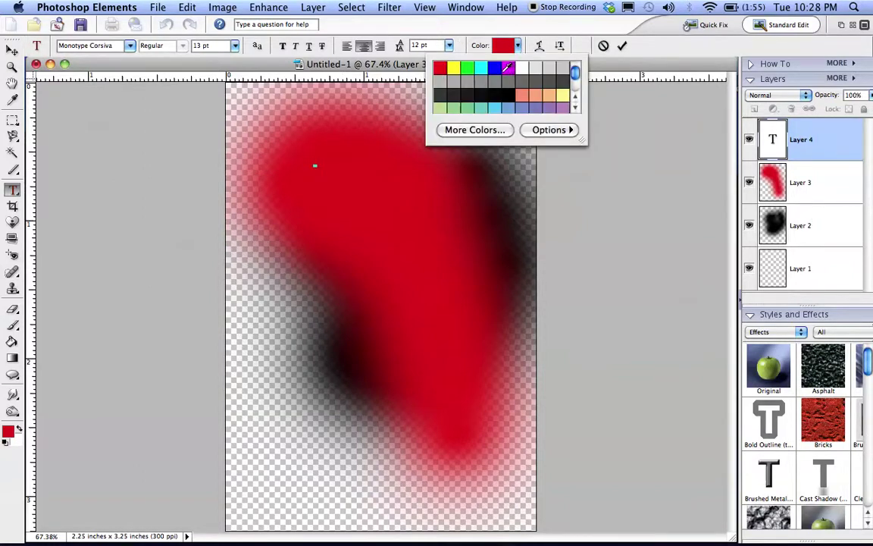
click(495, 69)
click(467, 46)
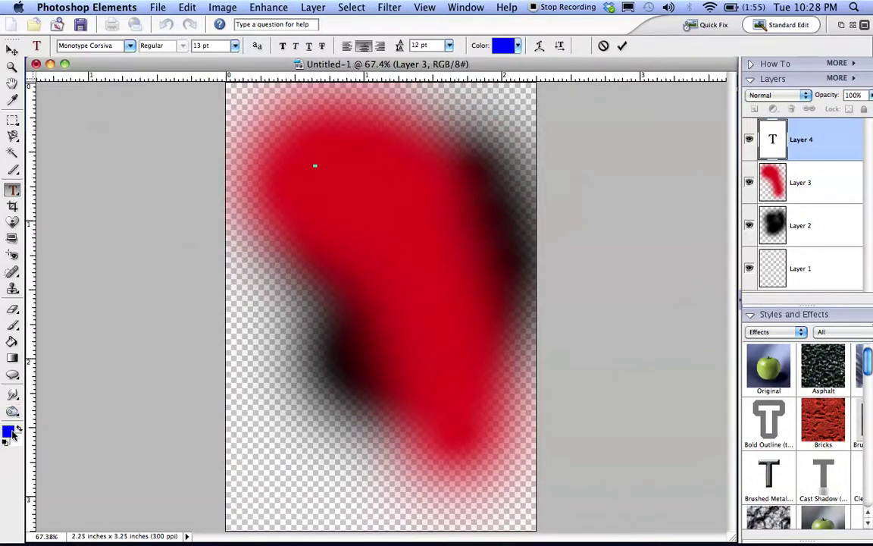
text(flbkjnz/sflkbn?LSDkvn)
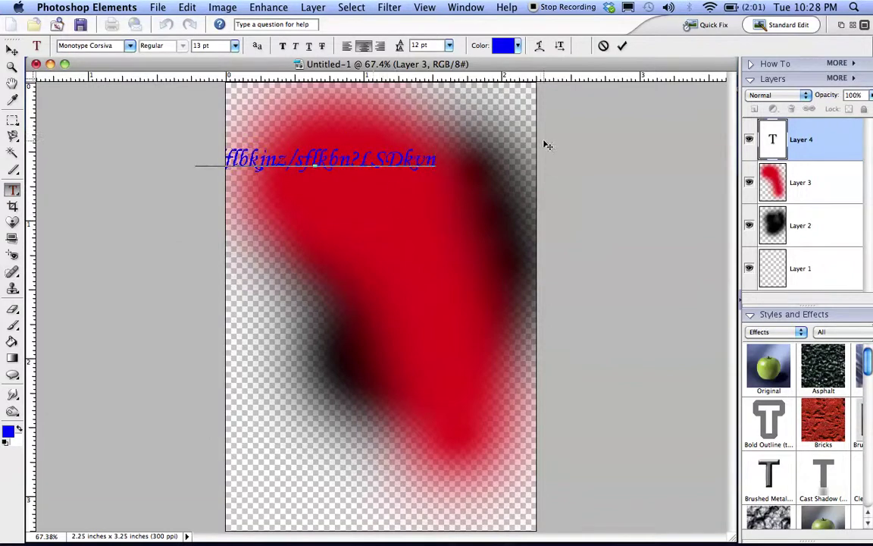
click(805, 175)
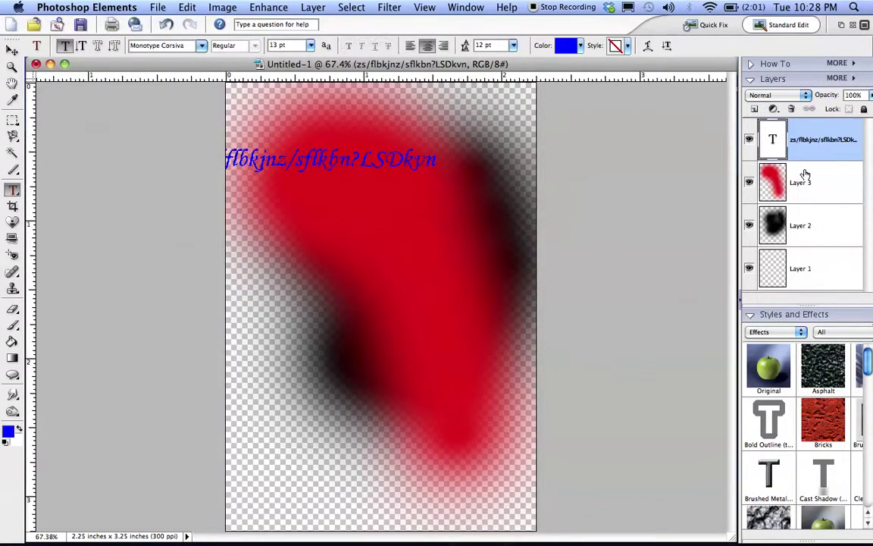
- Move Layer 3 above the text layer, and return the text layer to the top of the stack
drag(808, 184, 808, 140)
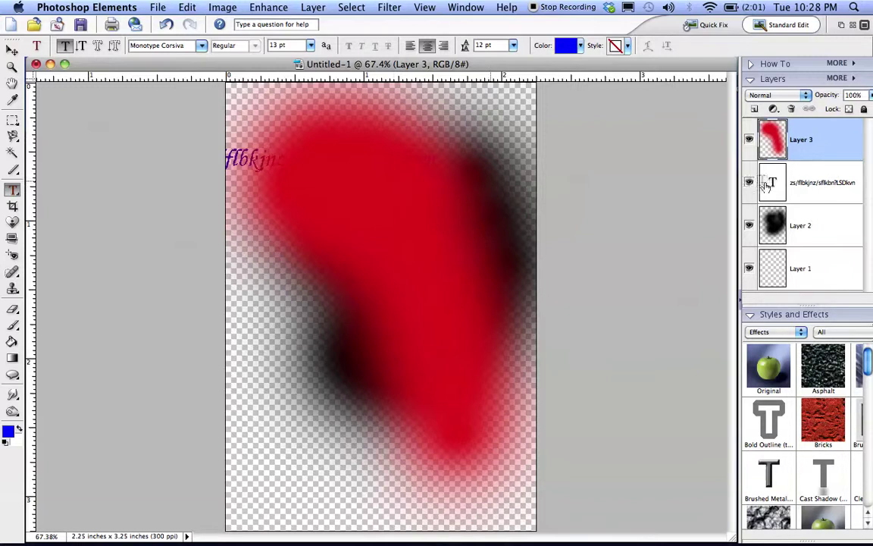
drag(798, 186, 797, 133)
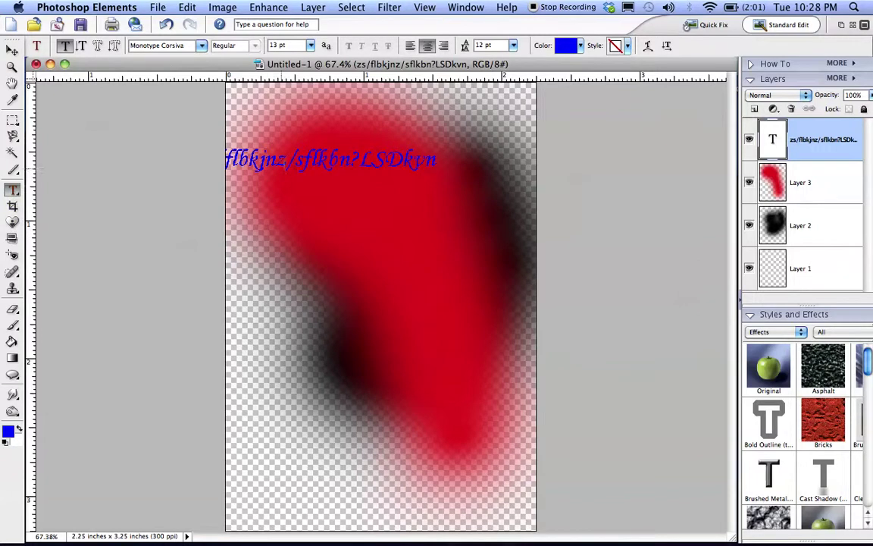
- Try to set the blue text's font size to 24 pt from a cursor placed inside it
click(282, 160)
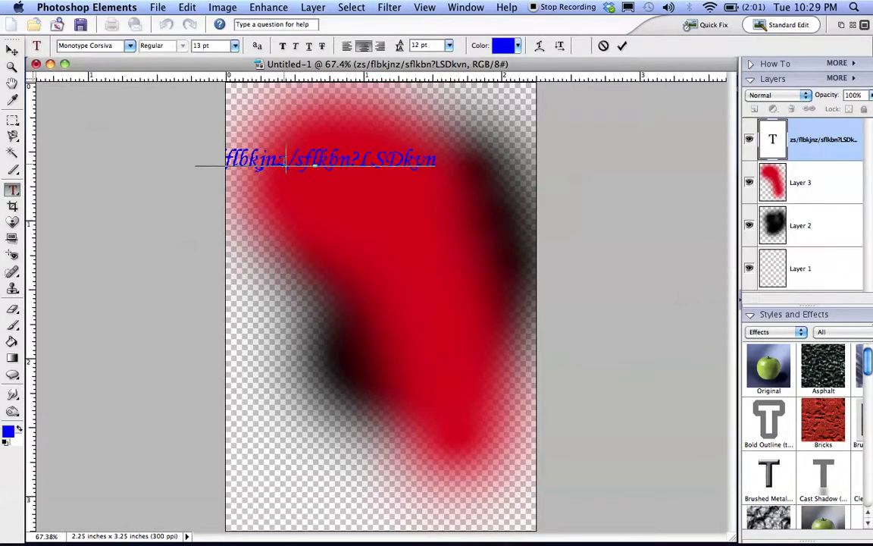
click(235, 47)
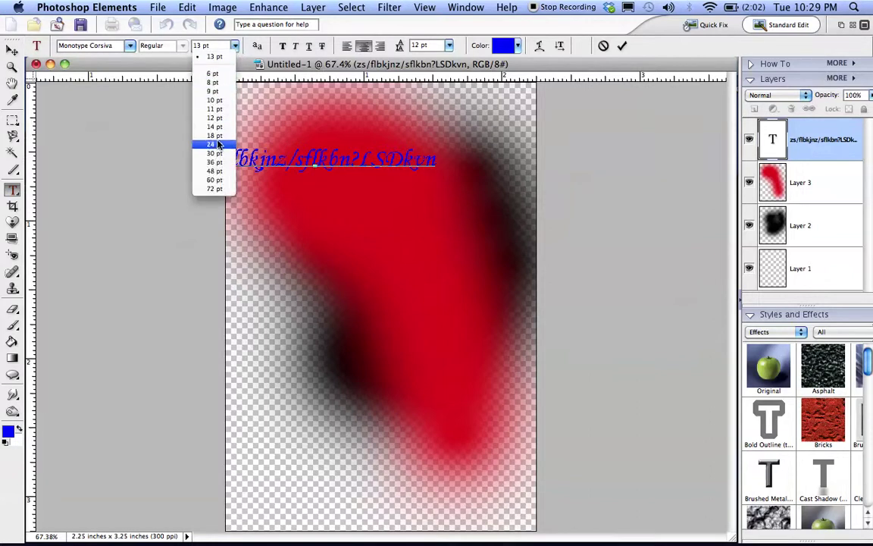
click(215, 144)
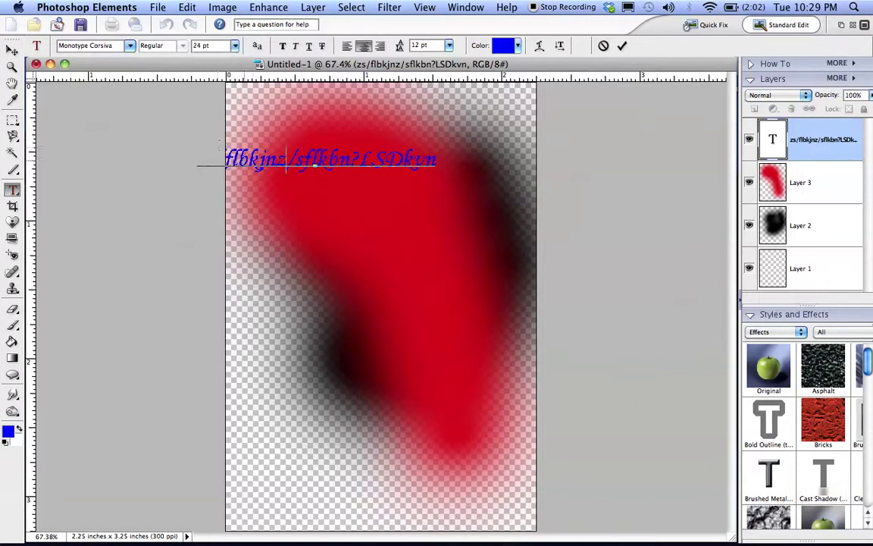
- Select the characters from "kjnz" to the end of the blue text, try them at 30 pt and set them to 12 pt
drag(247, 160, 437, 72)
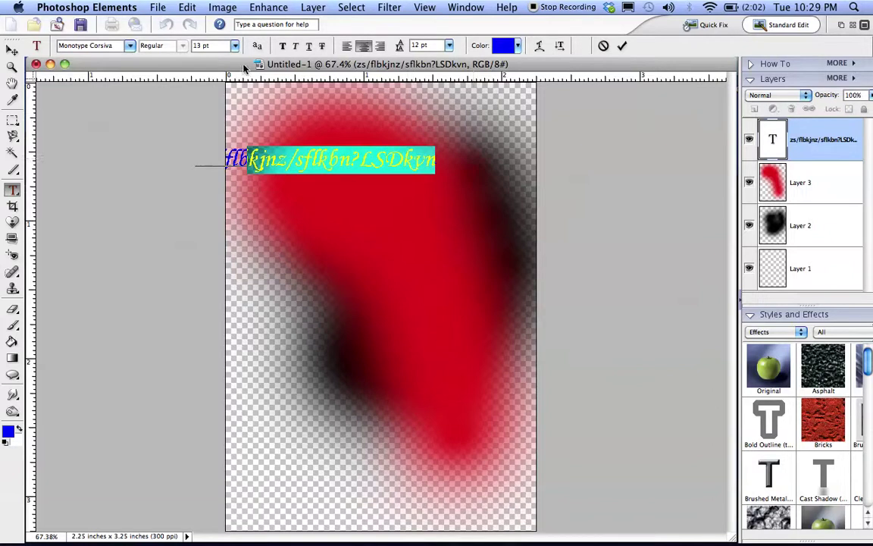
click(236, 46)
click(213, 151)
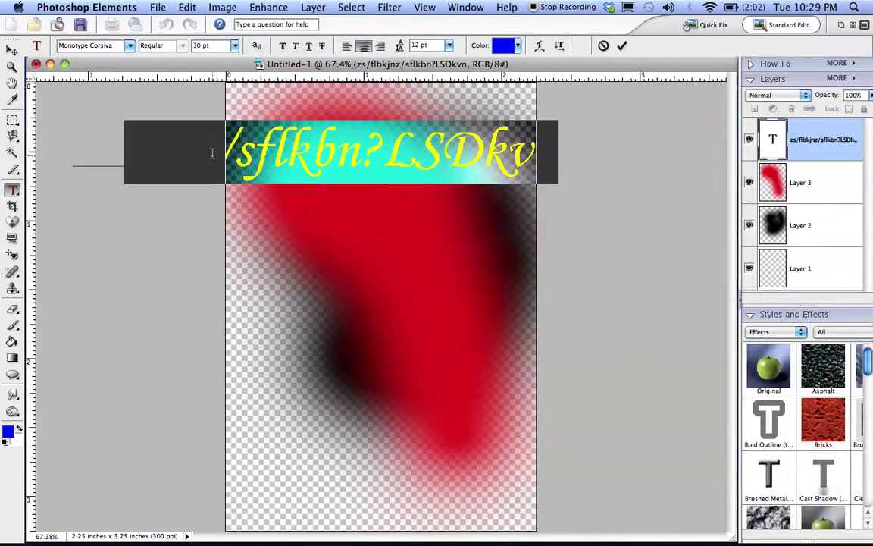
click(236, 46)
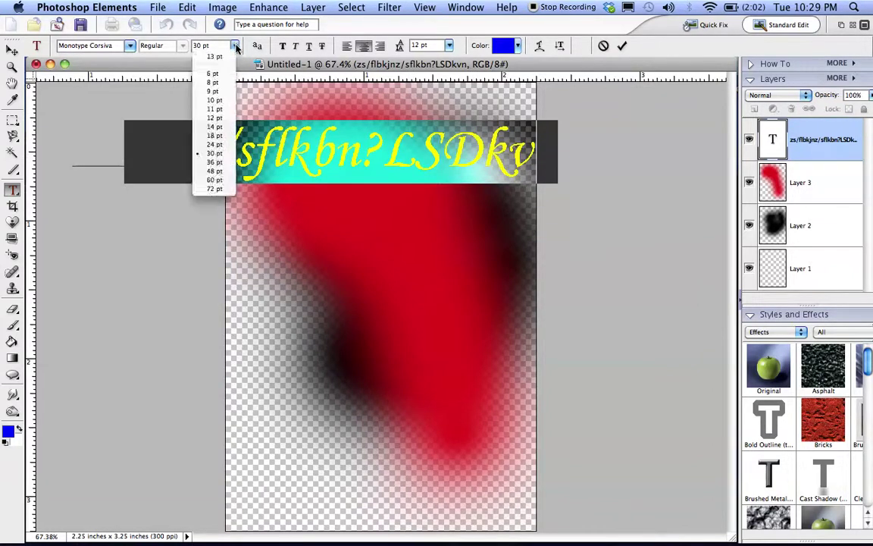
click(214, 118)
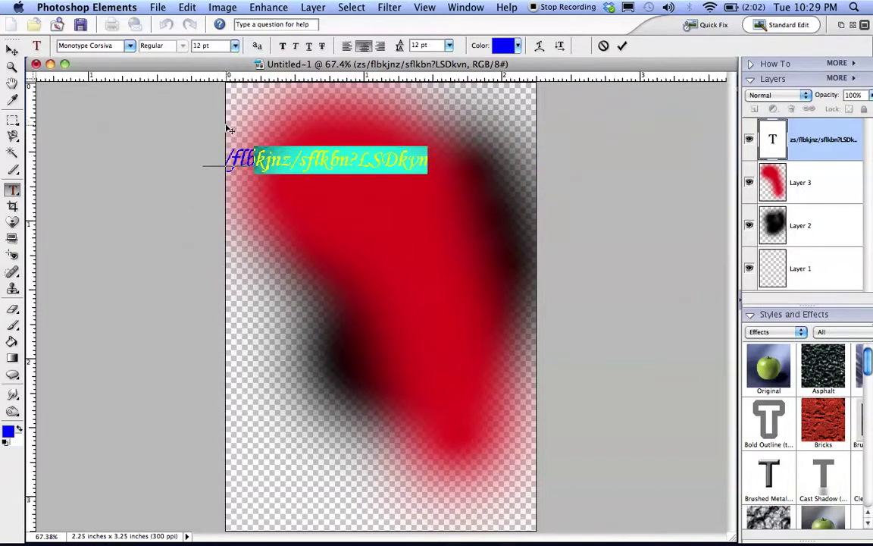
- Commit the text edit and move the blue text line down and to the right so it sits fully inside the canvas
click(10, 51)
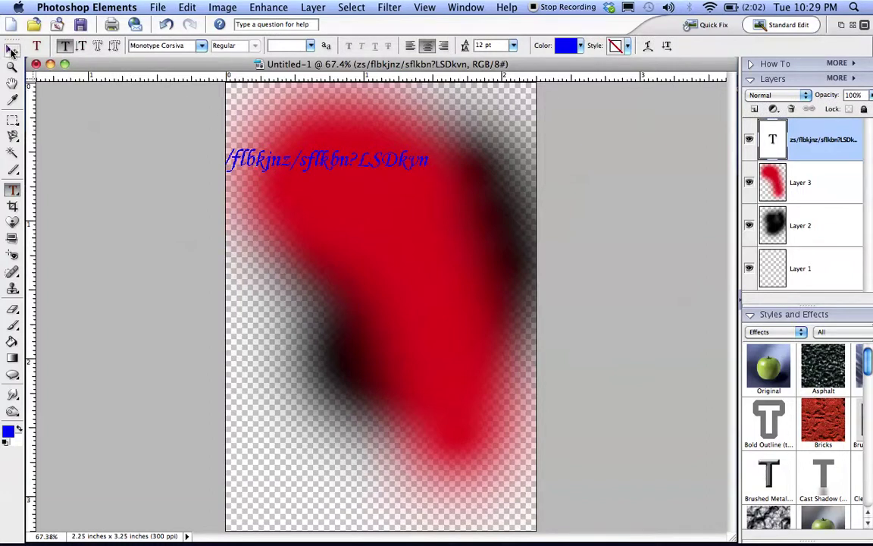
click(12, 50)
drag(291, 160, 344, 203)
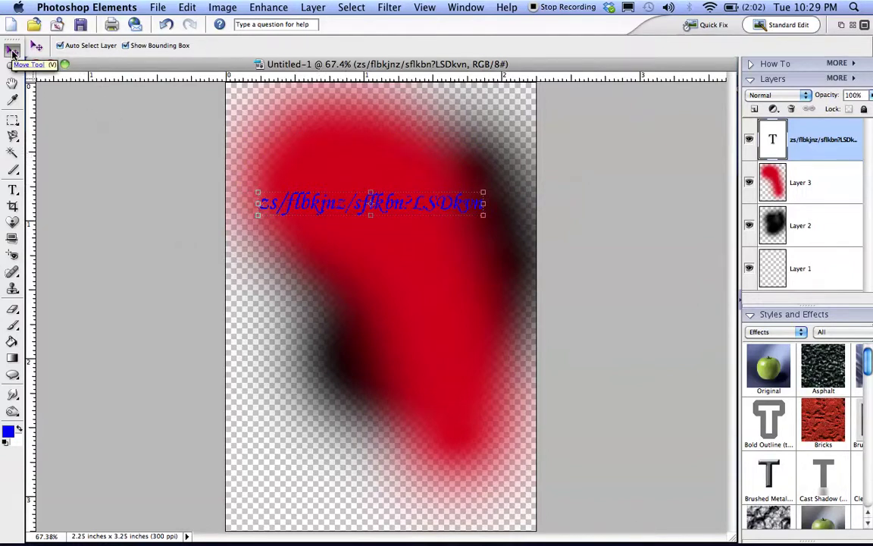
- Fill Layer 1 with the blue foreground colour using the Paint Bucket tool, and hide that layer
click(19, 430)
click(19, 430)
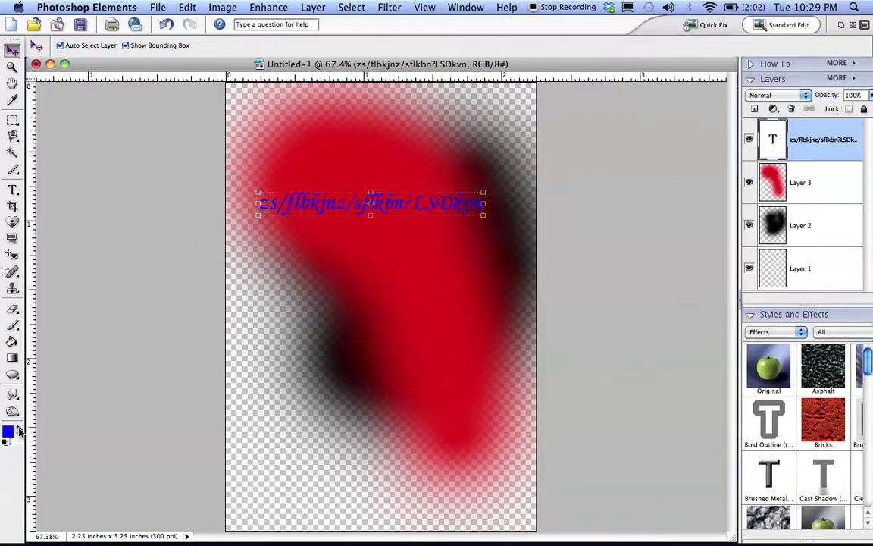
click(12, 343)
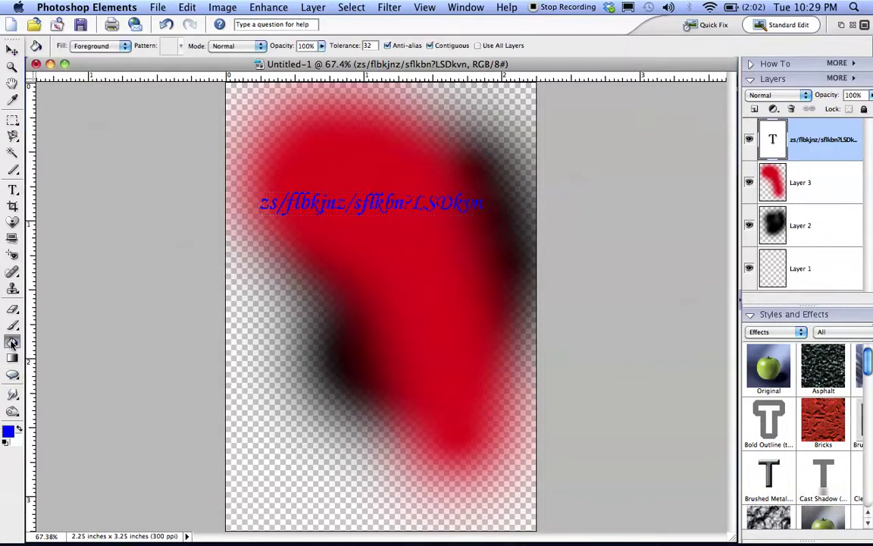
click(825, 276)
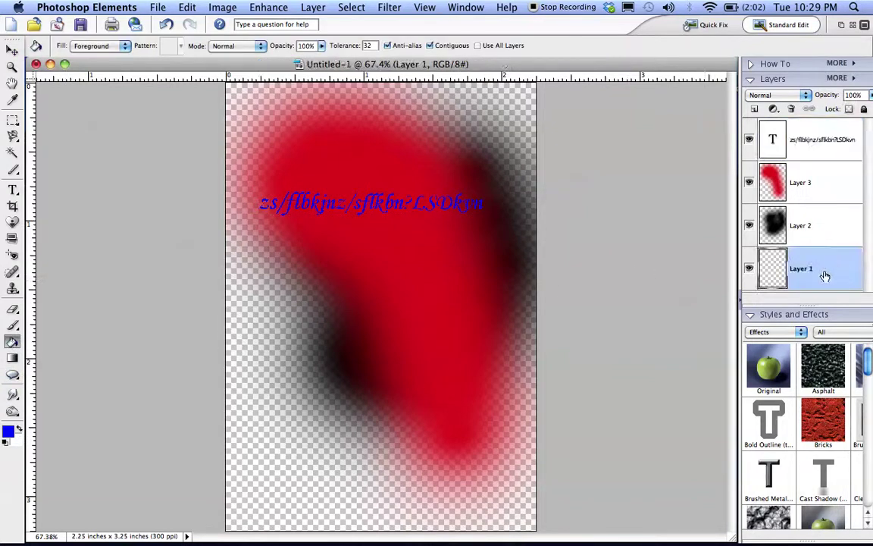
click(279, 459)
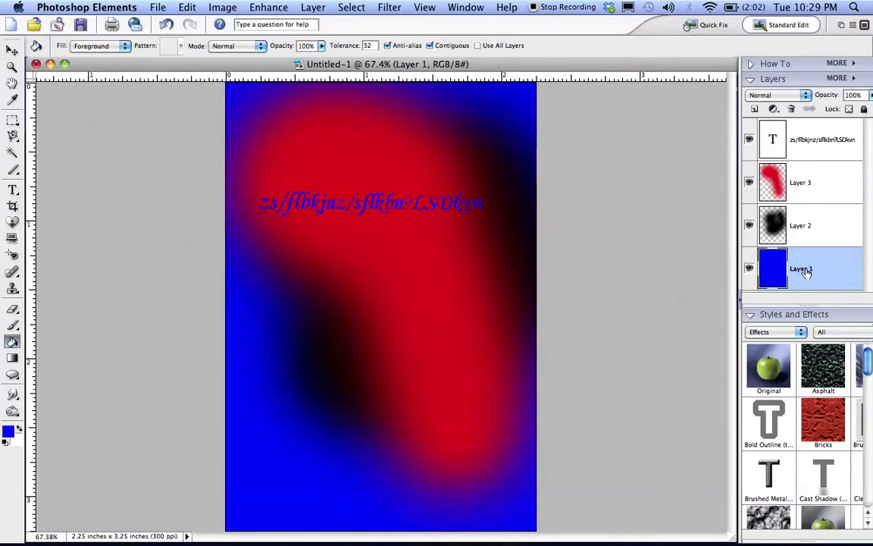
click(748, 271)
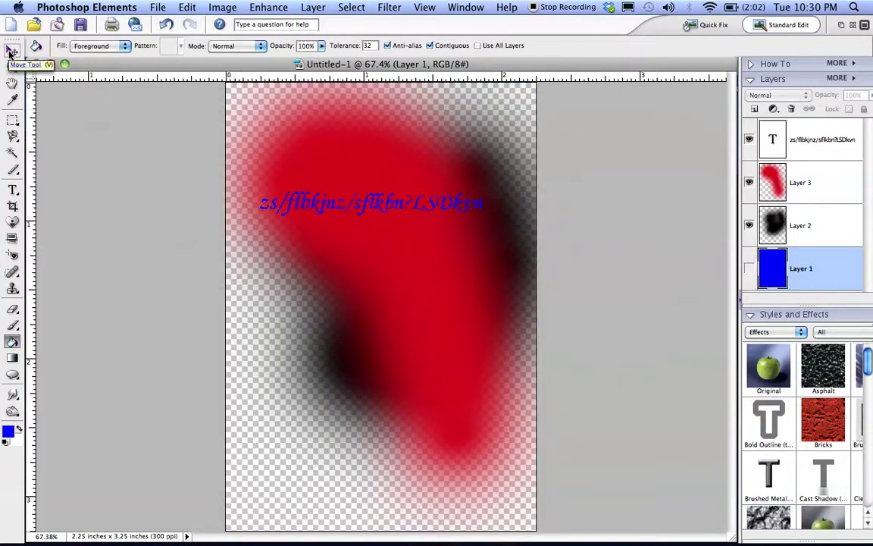
- Open the photo IMG_8067 2.jpg from the Desktop folder
click(158, 7)
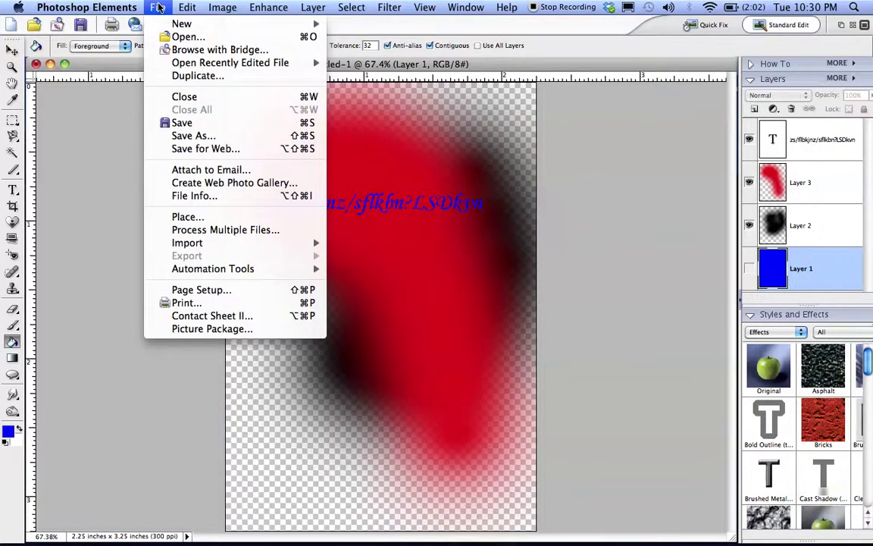
mouse_move(170, 25)
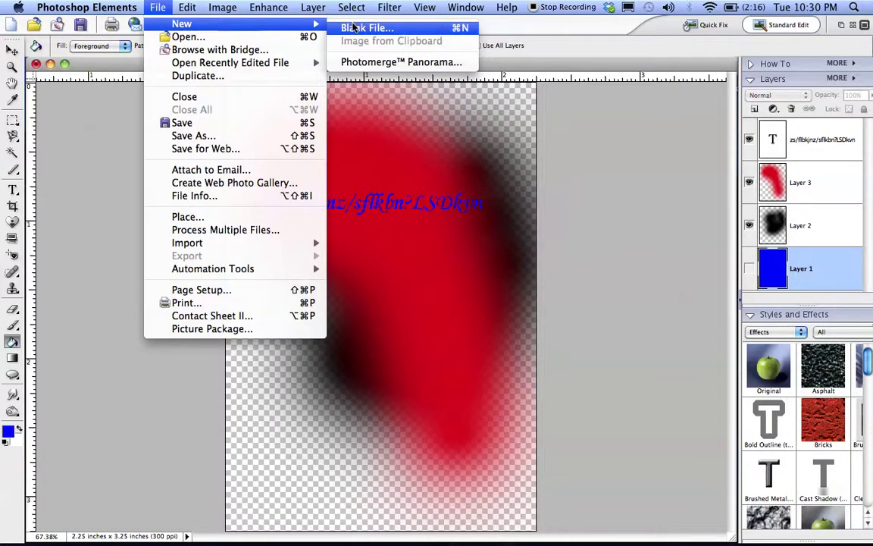
click(241, 39)
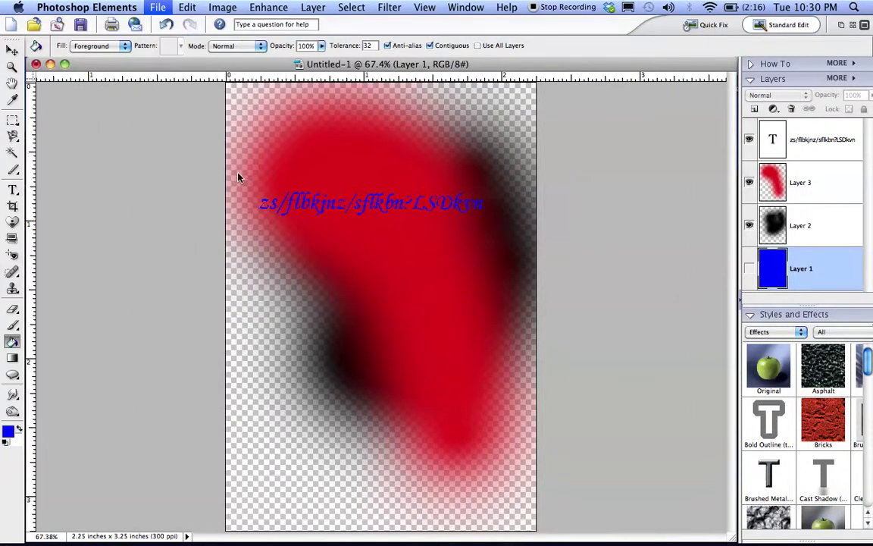
scroll(281, 225, down, 2)
scroll(281, 225, down, 6)
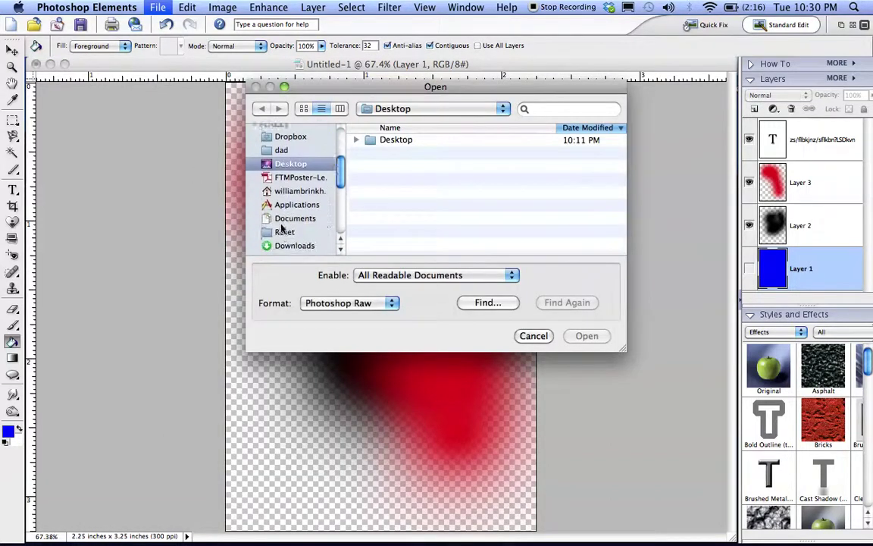
scroll(281, 226, up, 3)
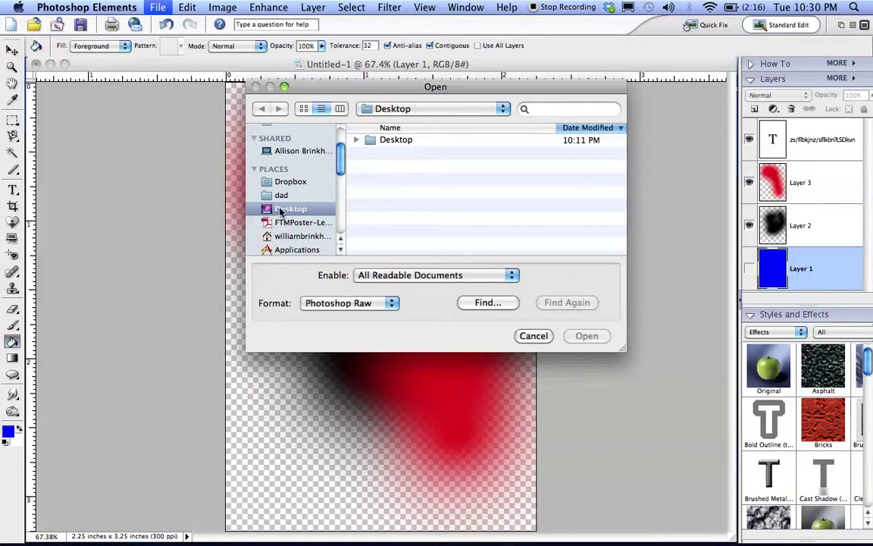
double_click(405, 140)
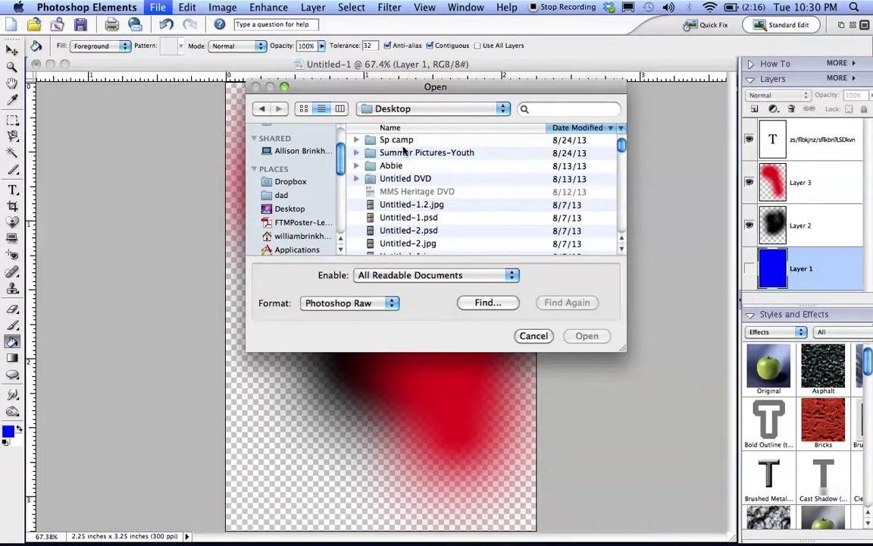
click(395, 205)
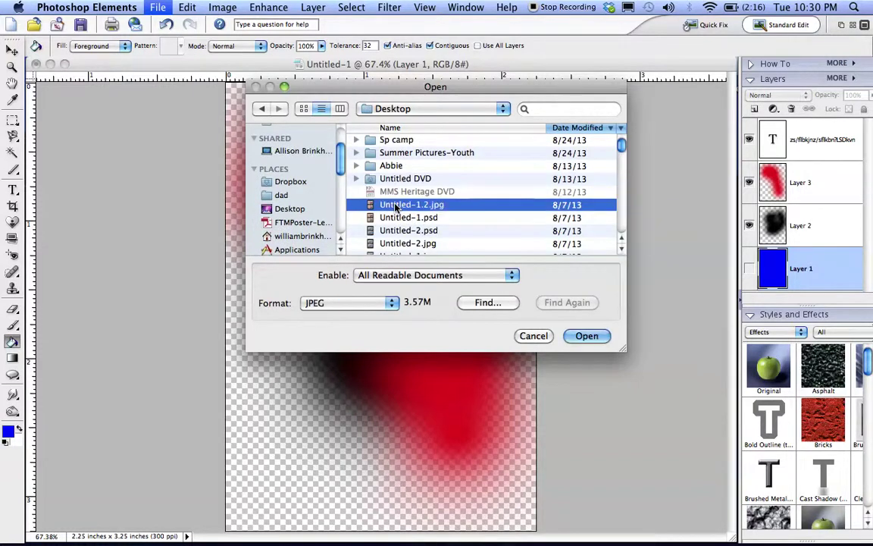
scroll(410, 225, down, 3)
scroll(410, 225, down, 7)
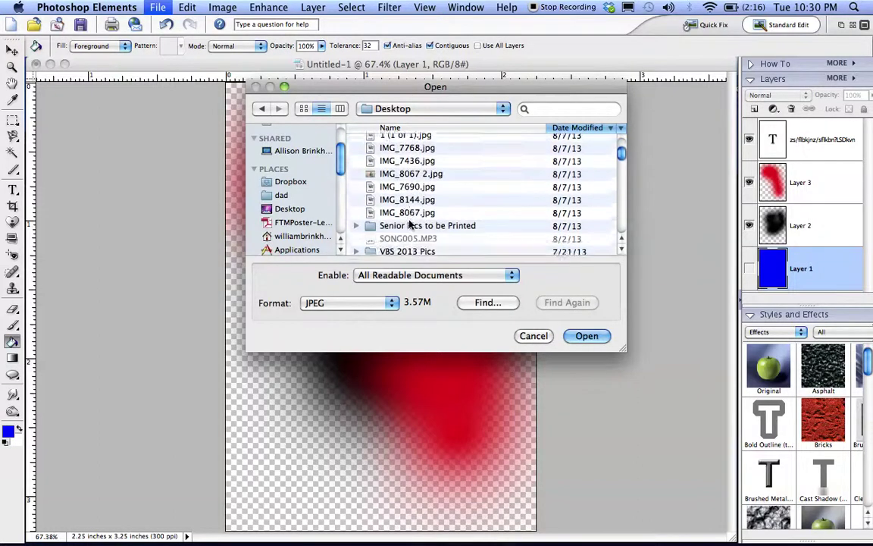
double_click(369, 171)
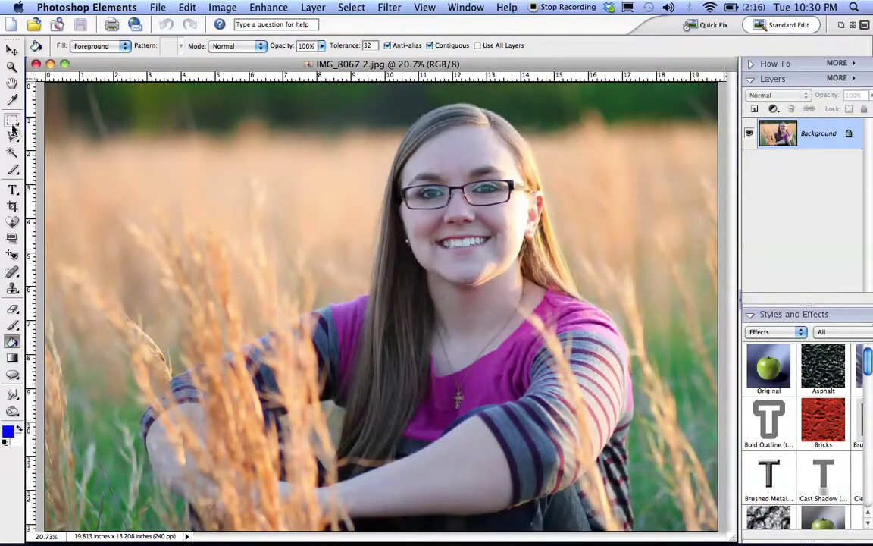
- Set the Crop tool to a width of .75 in, a height of 1 in and a resolution of 300 pixels/inch
click(13, 206)
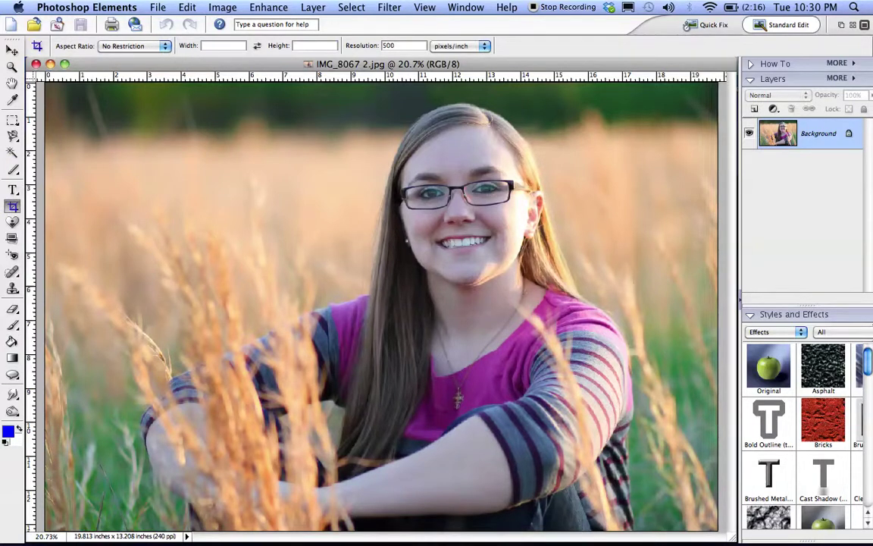
click(224, 46)
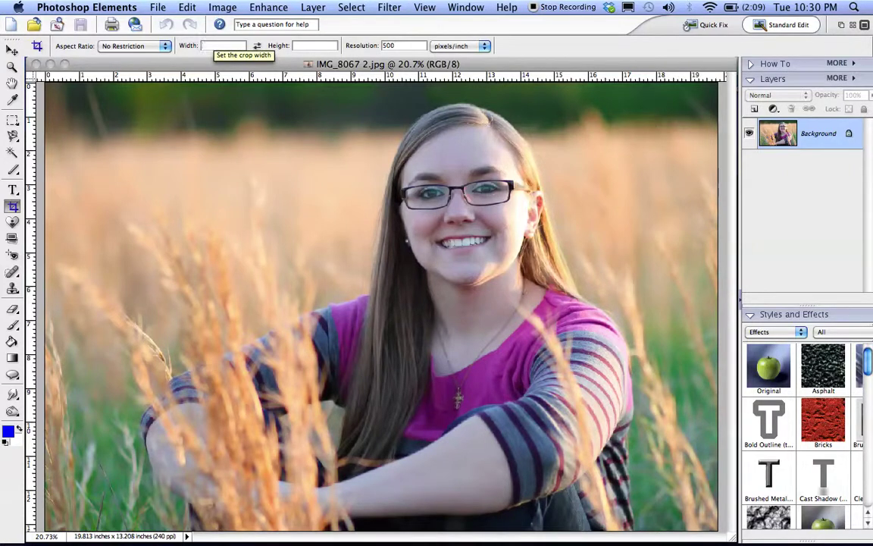
text(.75)
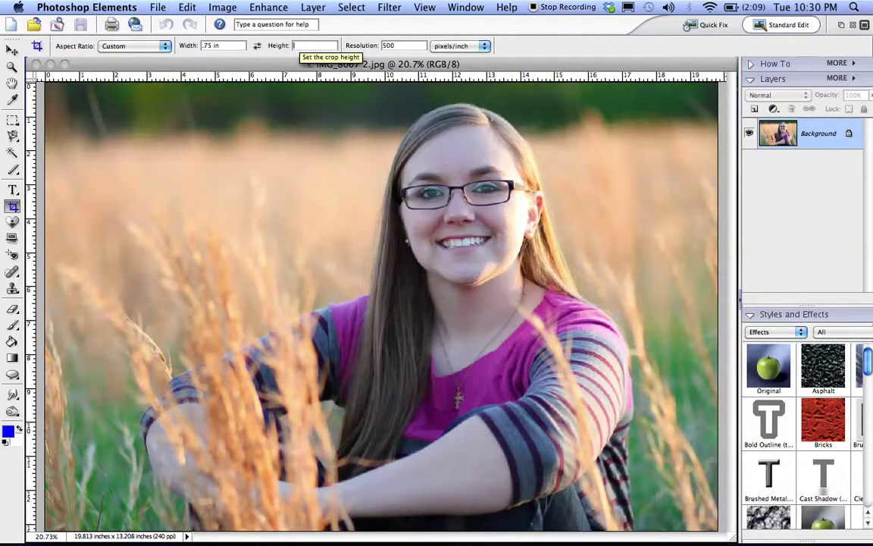
text(1)
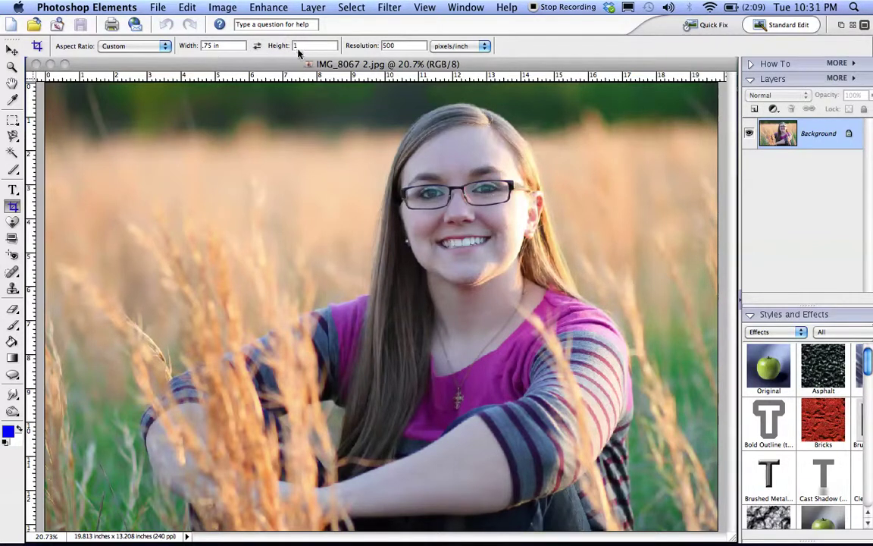
key(Tab)
text(300)
- Crop the photo to a portrait frame around the woman's head and shoulders
drag(359, 83, 626, 370)
drag(629, 371, 628, 370)
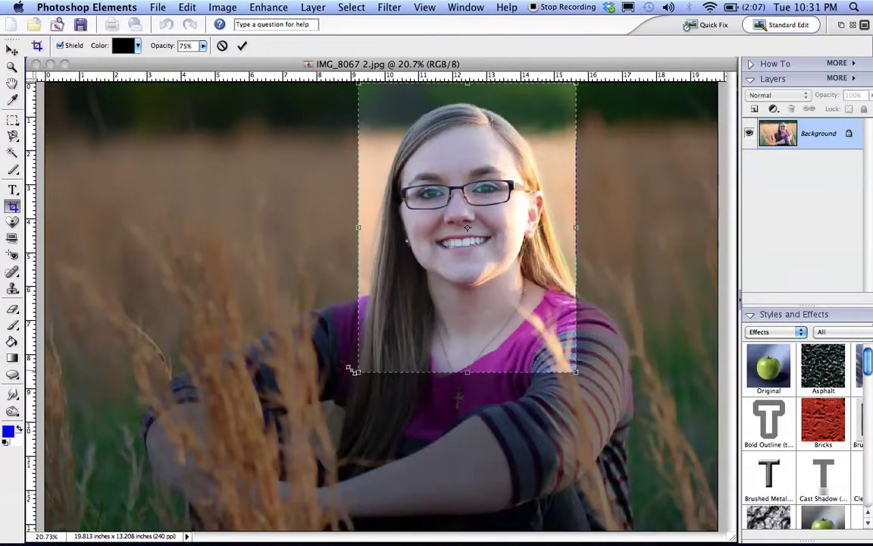
mouse_move(356, 374)
mouse_down()
mouse_move(288, 414)
mouse_move(284, 385)
mouse_move(332, 392)
mouse_move(342, 380)
mouse_up()
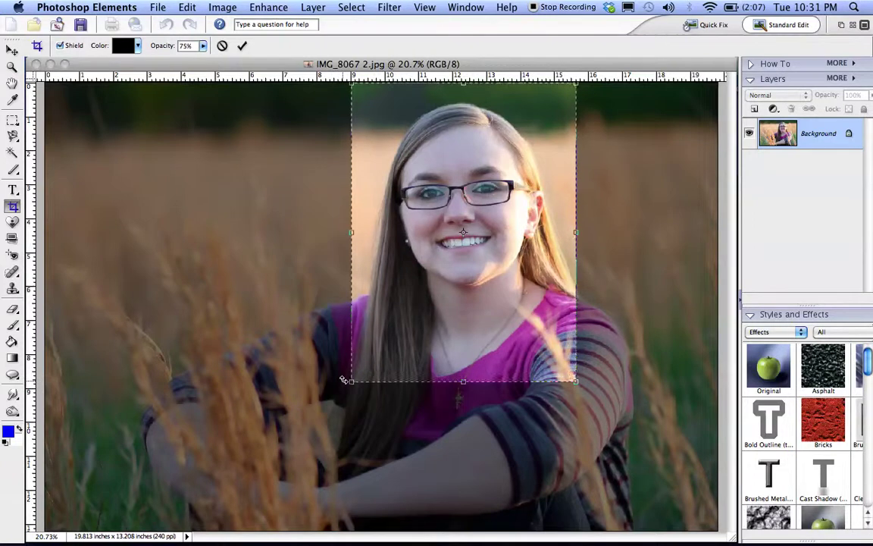
mouse_move(419, 306)
mouse_down()
mouse_move(361, 318)
mouse_move(403, 313)
mouse_up()
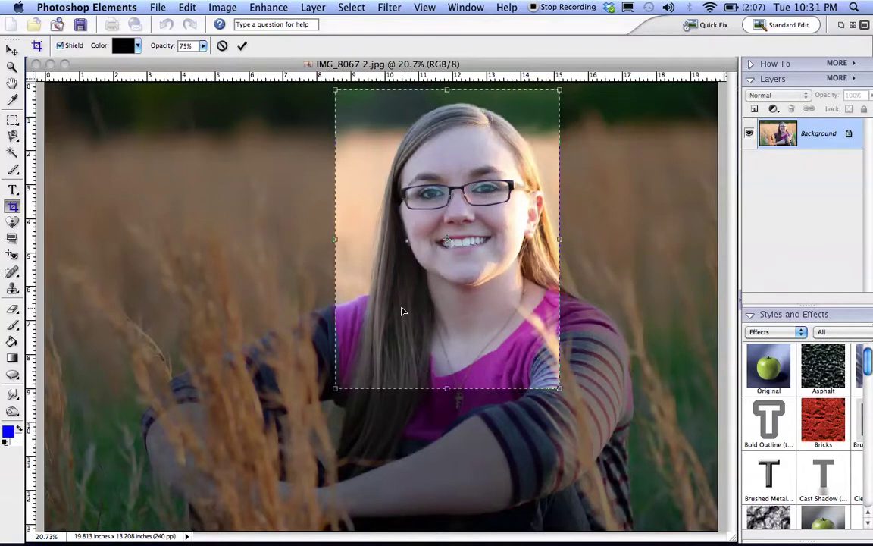
click(242, 45)
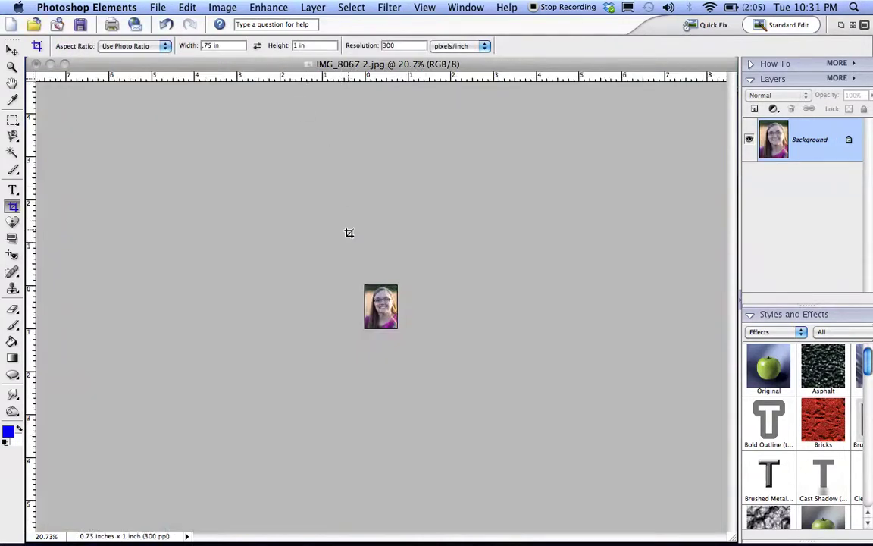
- Copy the cropped photo into the Untitled-1 document with the Move tool and place its layer directly above Layer 3
drag(85, 66, 371, 68)
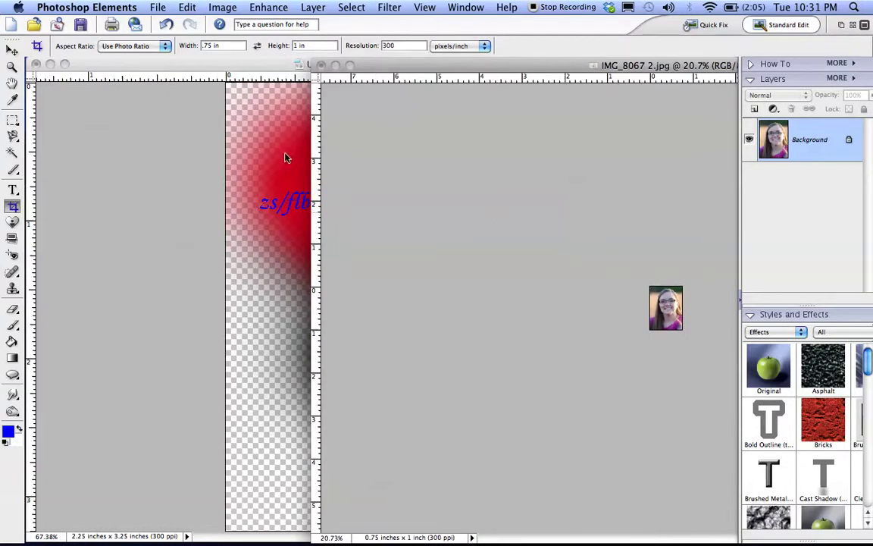
click(12, 50)
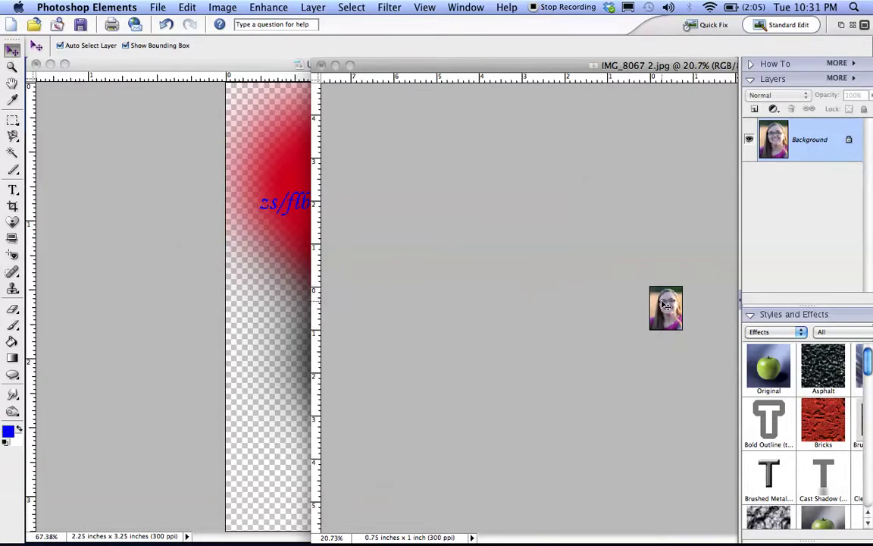
drag(435, 289, 267, 252)
drag(267, 252, 269, 254)
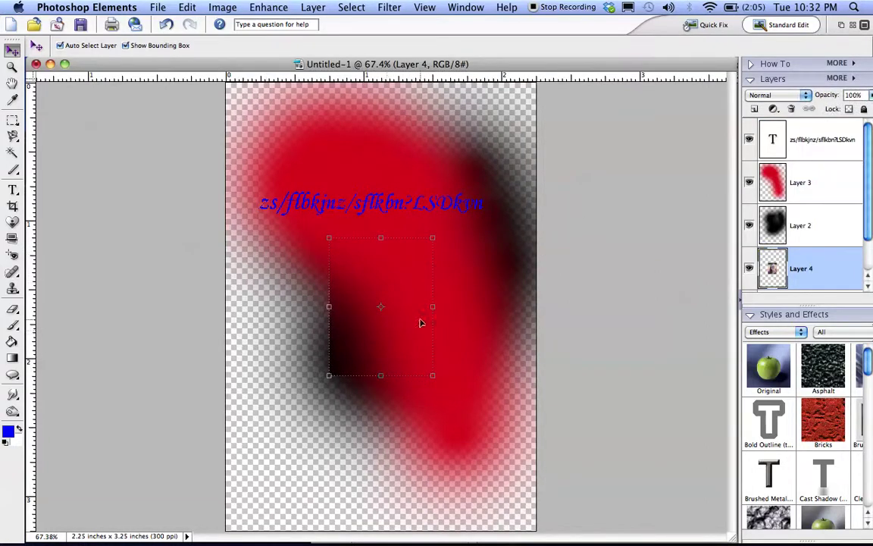
drag(835, 271, 829, 178)
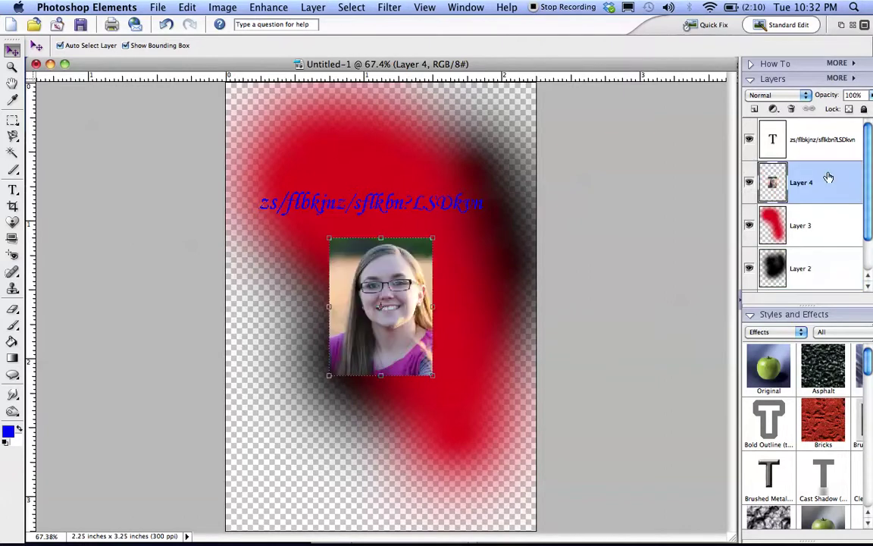
- Move the photo to the canvas's upper-left area and the blue text line down and right so they no longer overlap
drag(403, 283, 330, 161)
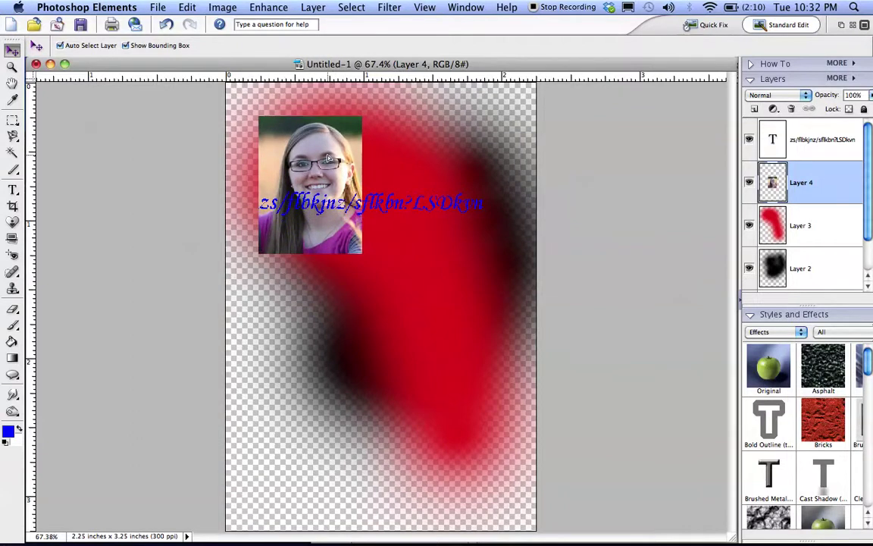
click(407, 206)
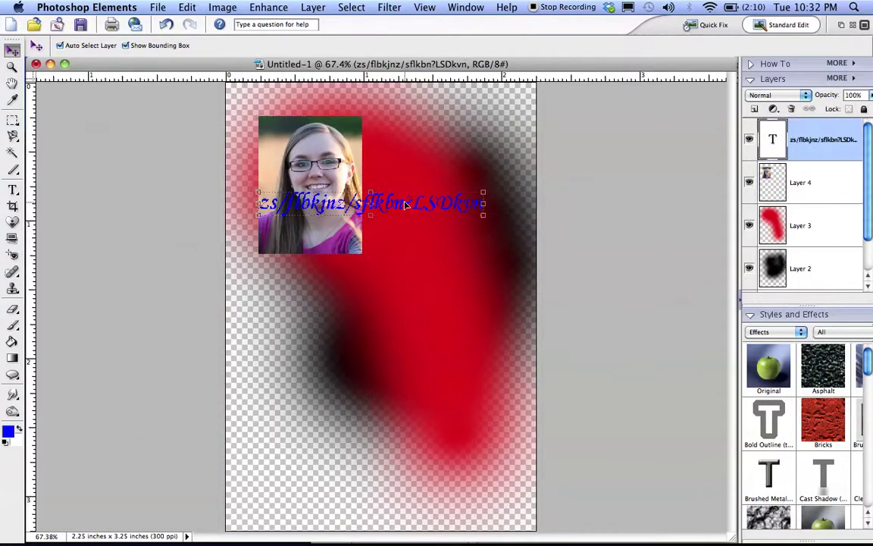
drag(407, 206, 445, 300)
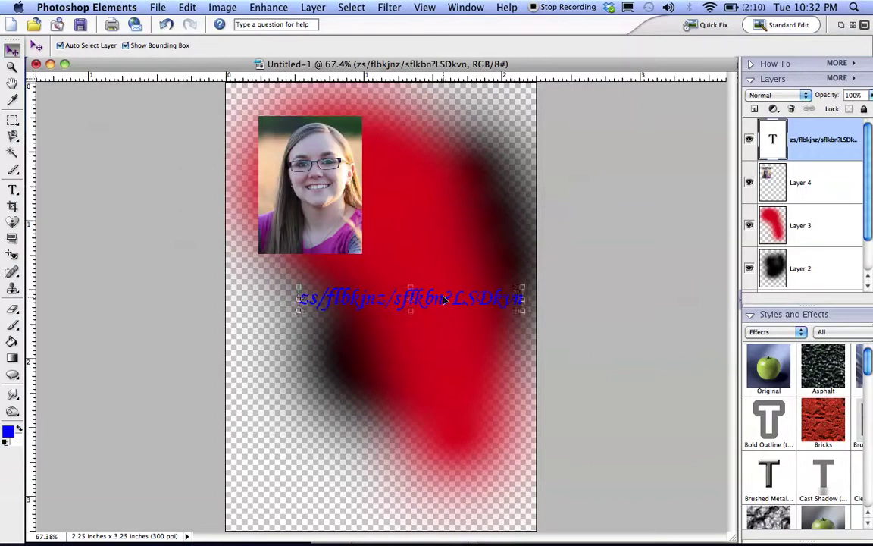
- Try to stretch the photo freely without keeping its proportions, and cancel the transformation
click(297, 198)
drag(363, 255, 436, 348)
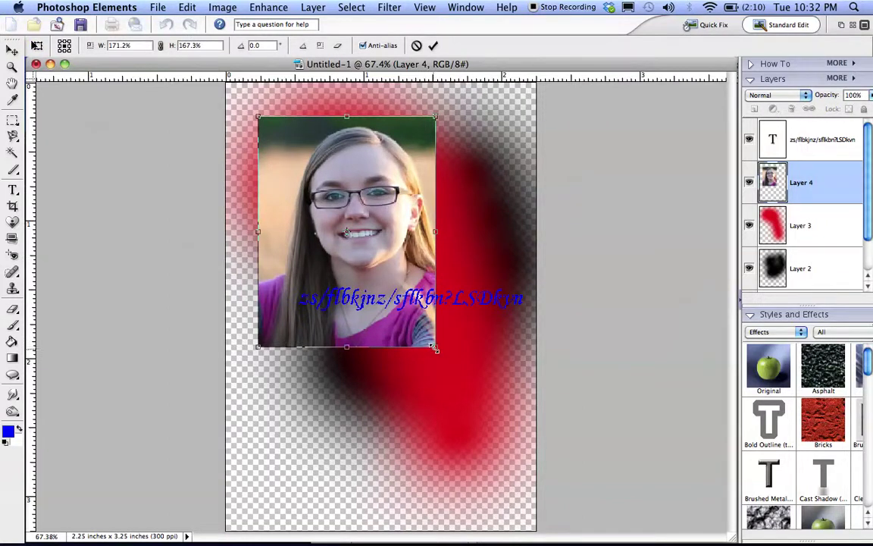
drag(436, 348, 357, 401)
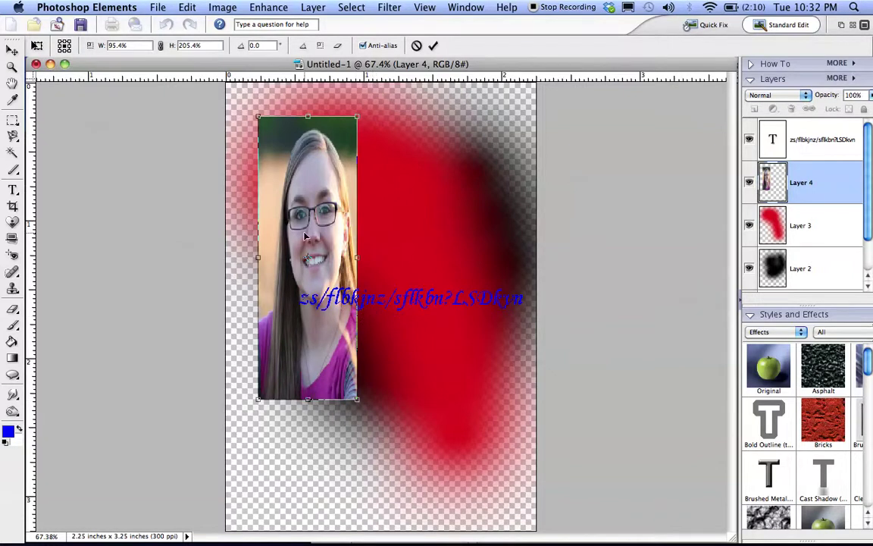
click(416, 46)
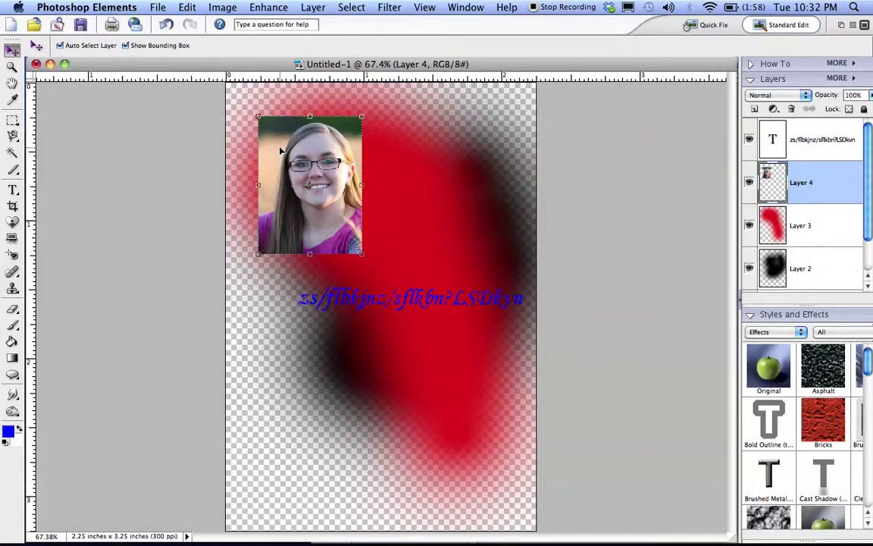
- Scale the photo proportionally to about 134%, move it closer to the canvas's upper-left corner and commit the transformation
drag(364, 256, 474, 380)
drag(408, 387, 345, 299)
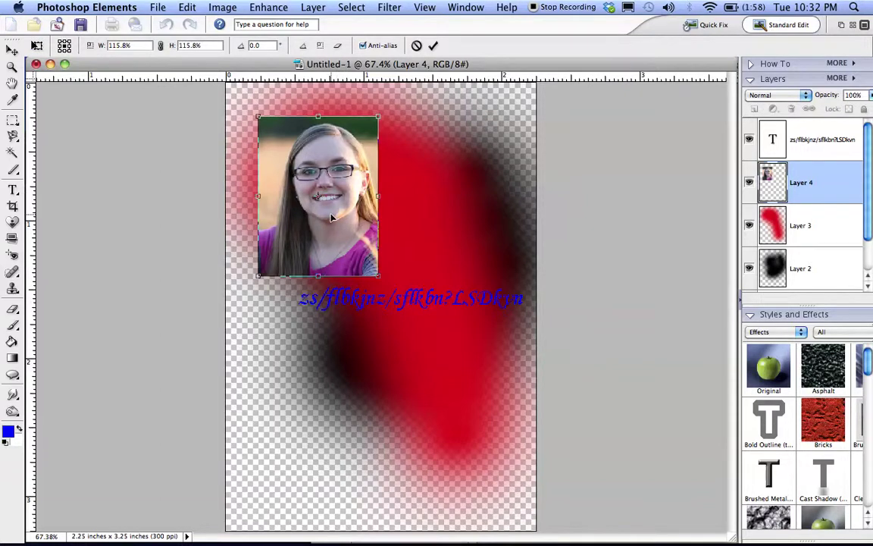
drag(343, 177, 331, 161)
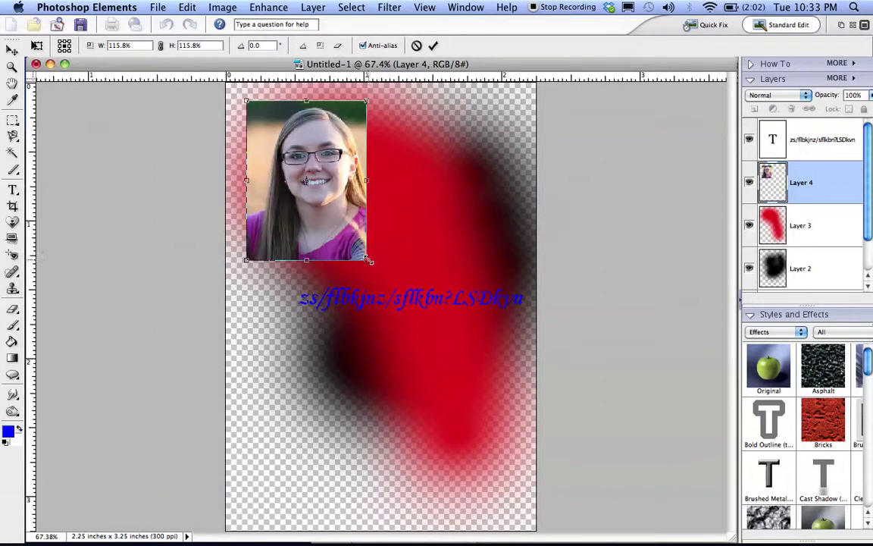
drag(368, 260, 393, 285)
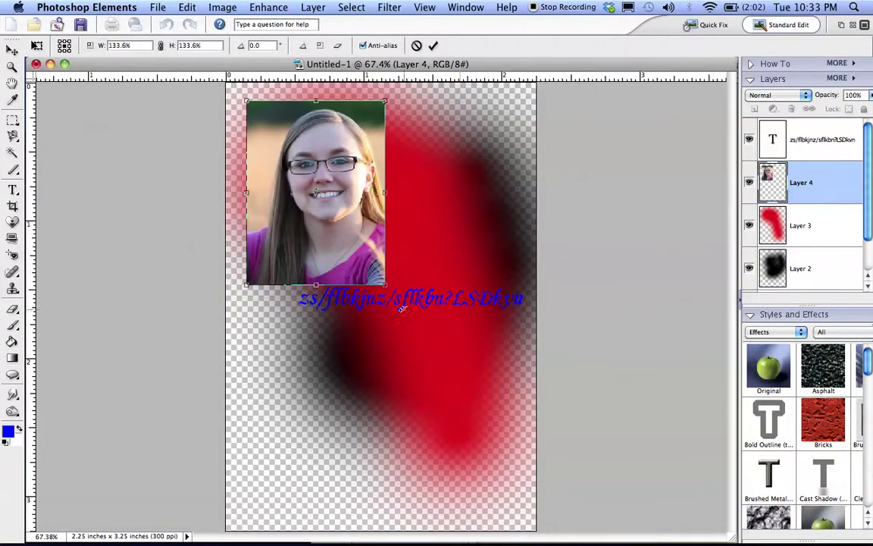
click(433, 47)
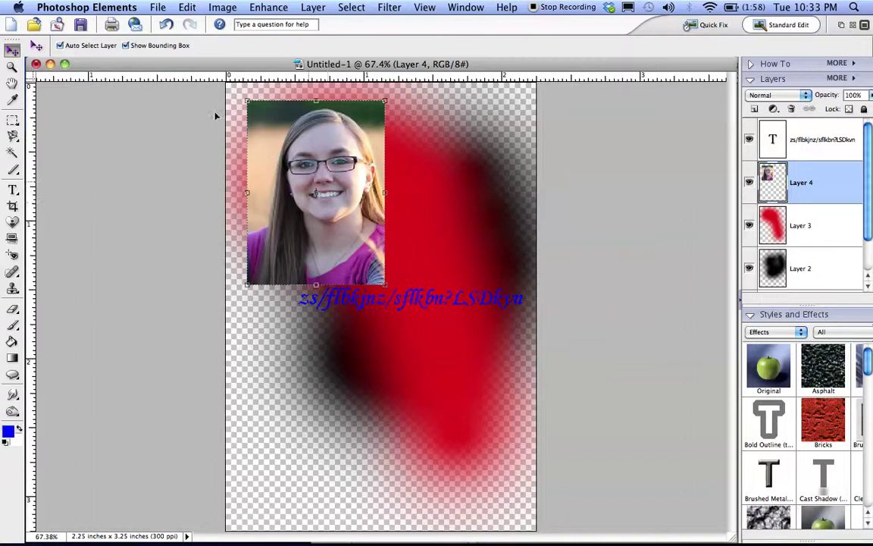
- Minimize the Untitled-1 document and enlarge the view of the IMG_8067 2.jpg photo to 200%
click(50, 63)
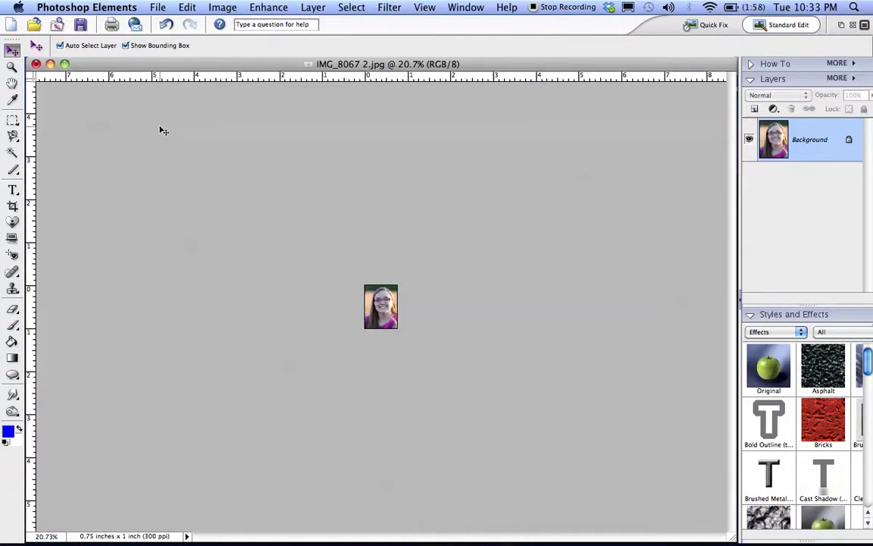
key(super+equal)
key(super+equal)
key(super+equal)
key(super+equal)
key(super+equal)
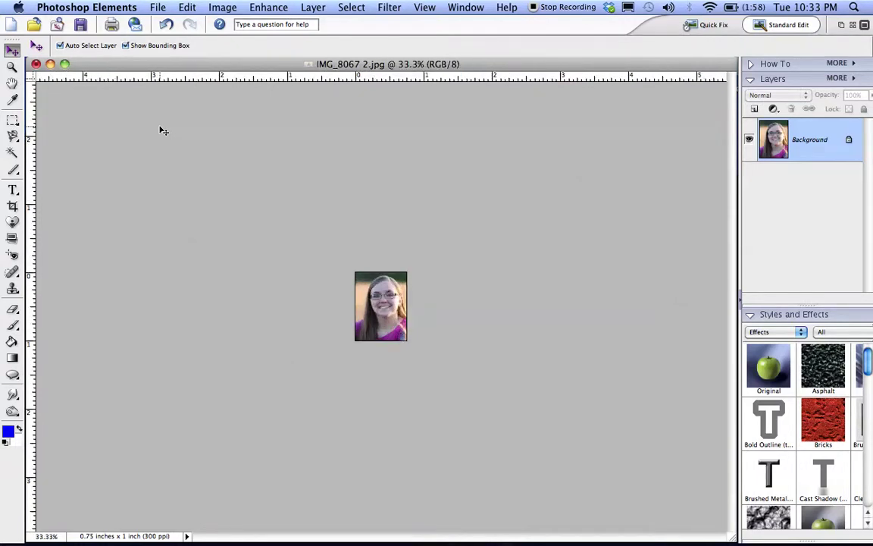
key(super+equal)
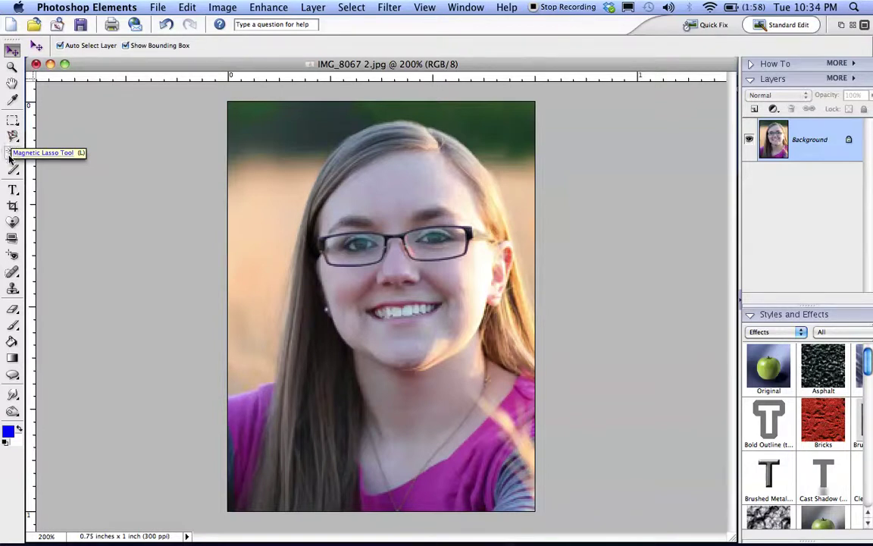
- Try selecting and deleting the shirt's shoulder, the neck area and the shirt front one after another with the Magic Wand
click(9, 156)
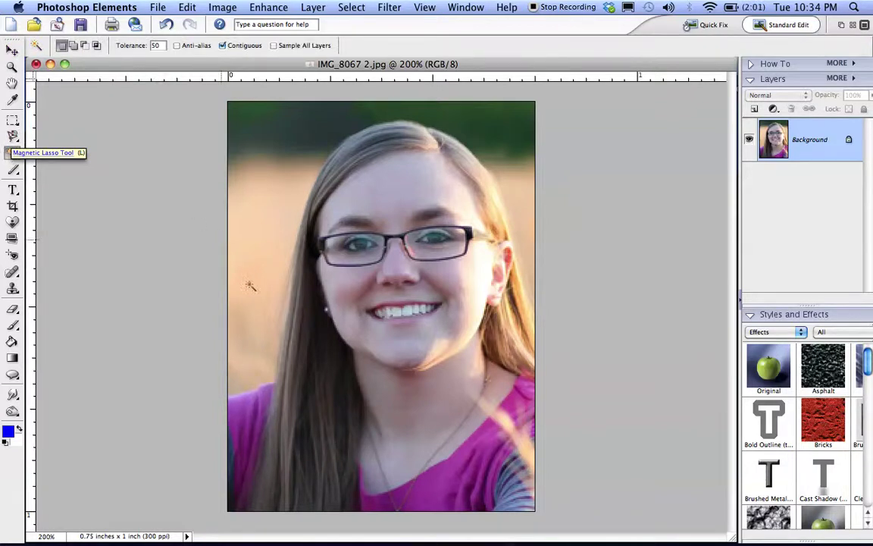
click(241, 409)
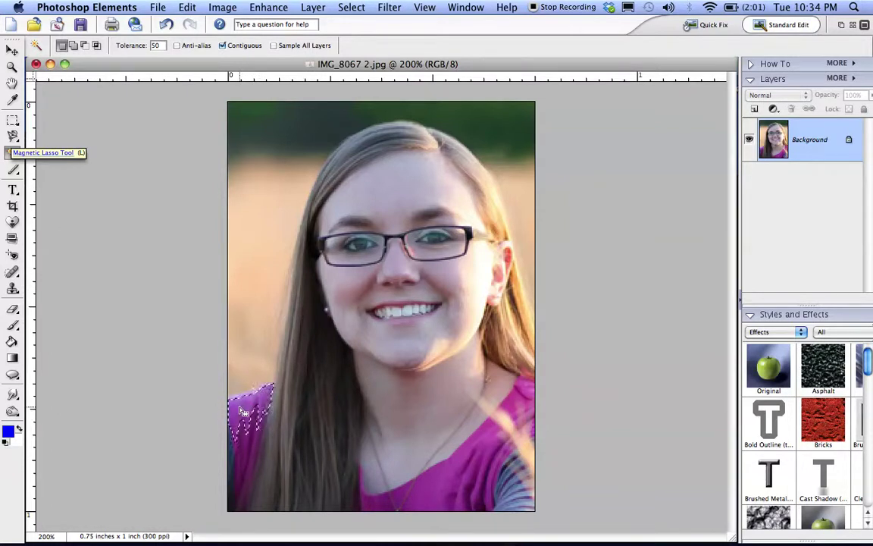
key(Delete)
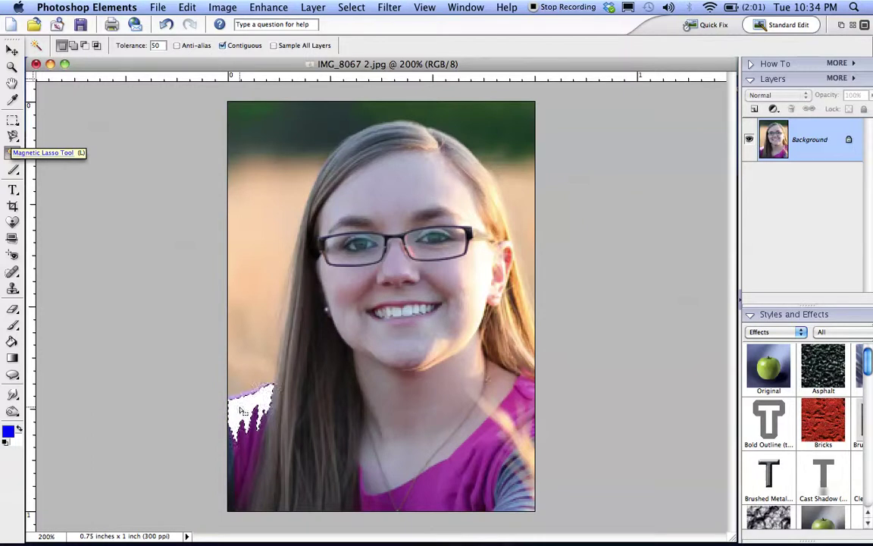
click(385, 446)
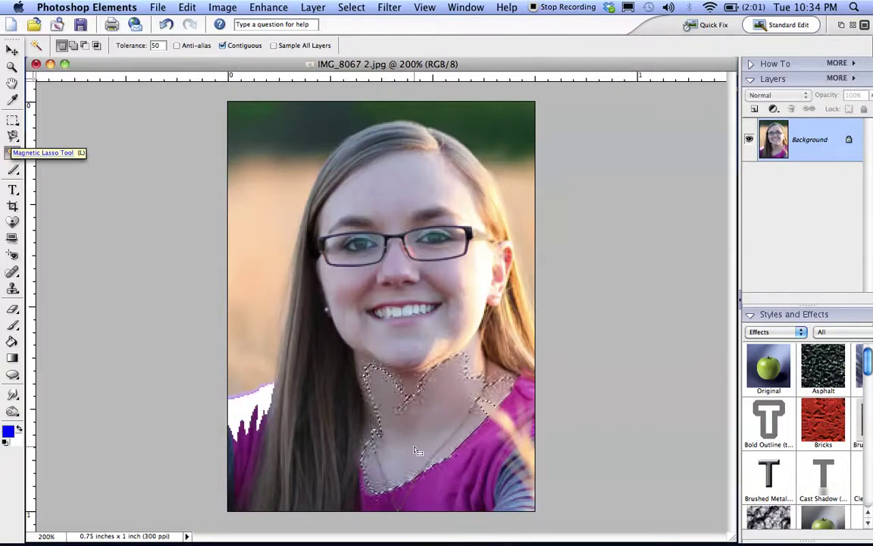
key(Delete)
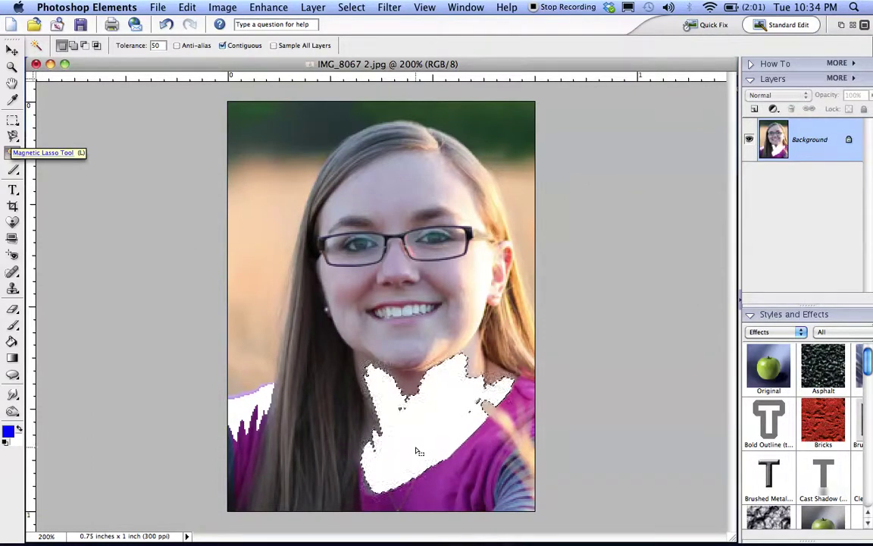
click(450, 493)
key(Delete)
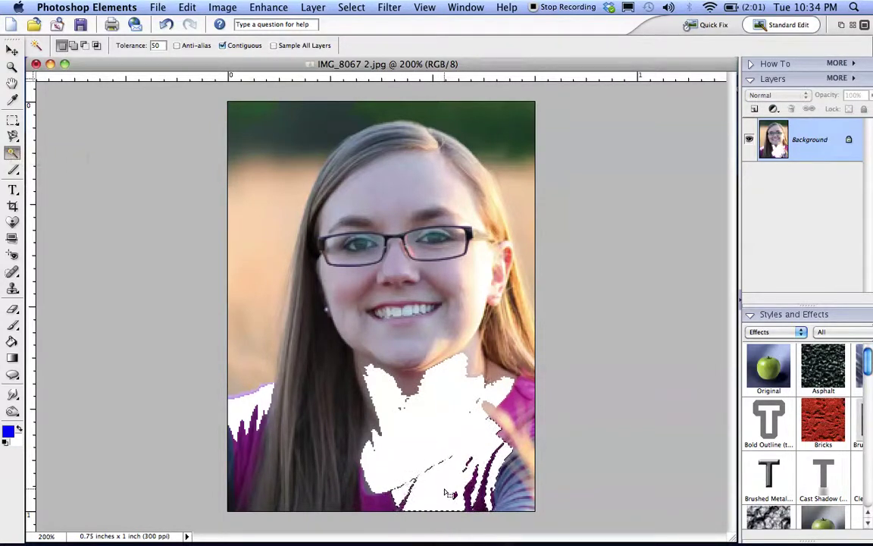
- Undo the Magic Wand deletions on the shirt and neck and clear the remaining shoulder selection
key(super+z)
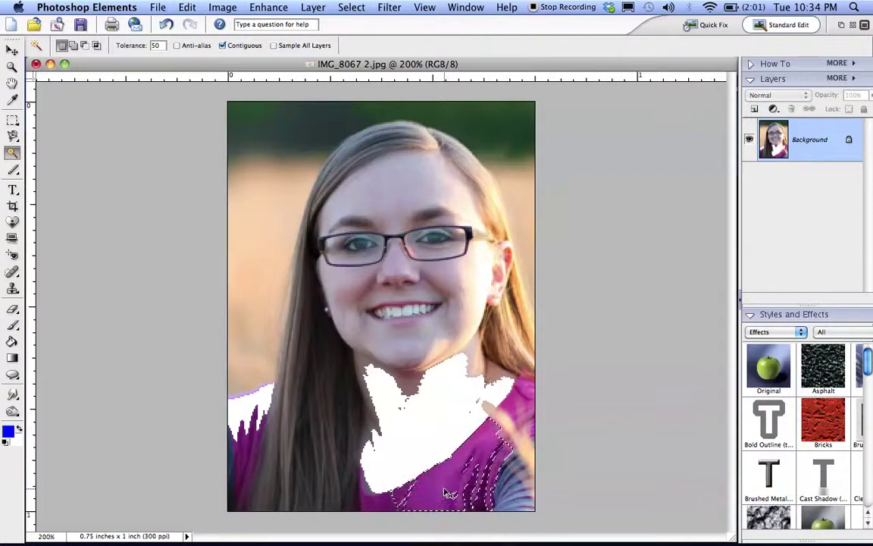
key(super+z)
key(super+z)
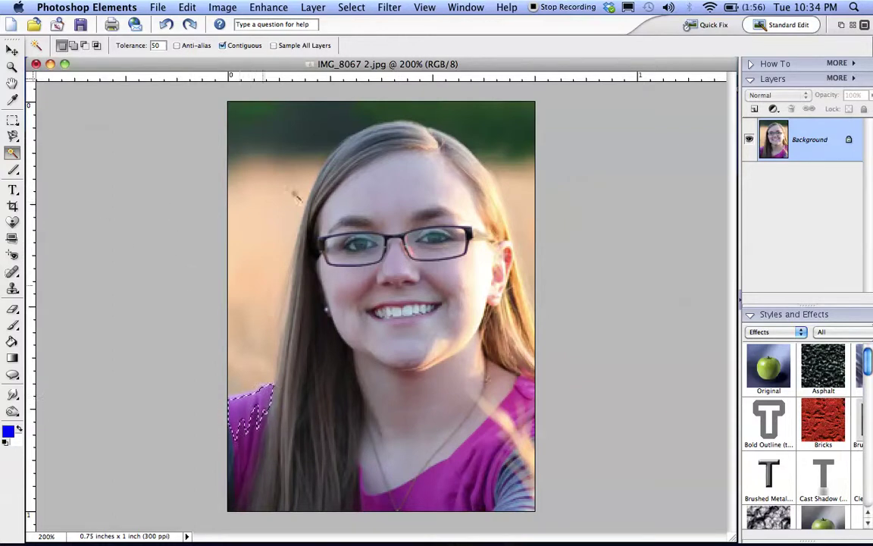
click(352, 7)
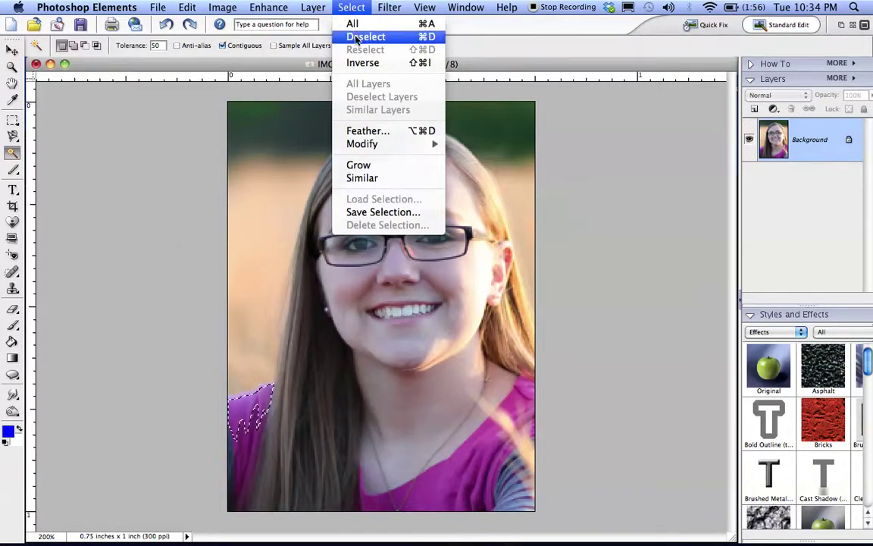
click(362, 37)
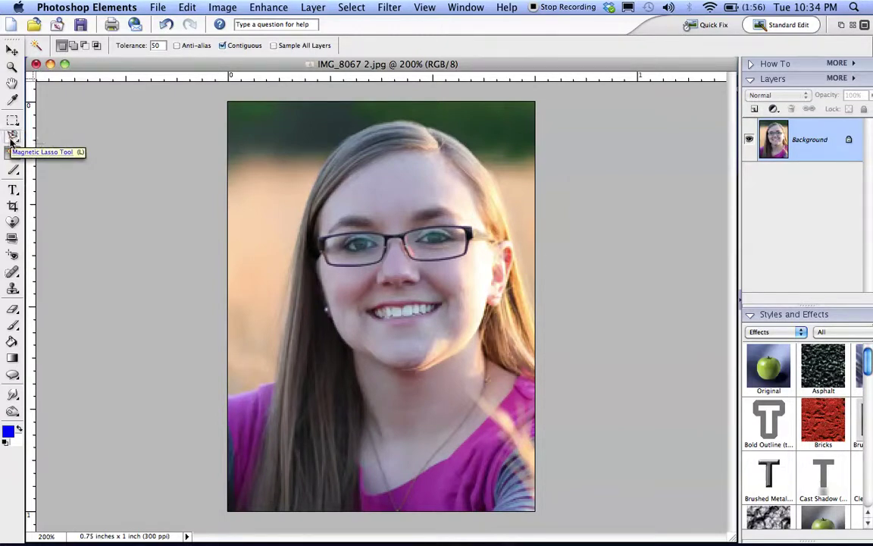
- Trace the background around the hair and along the photo's edges with the Magnetic Lasso, close the outline and delete the selected area
click(11, 139)
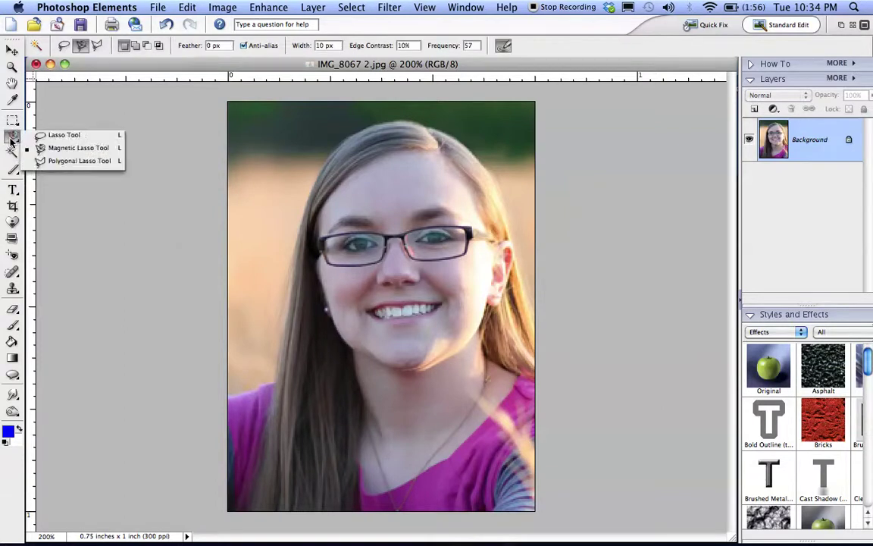
click(89, 152)
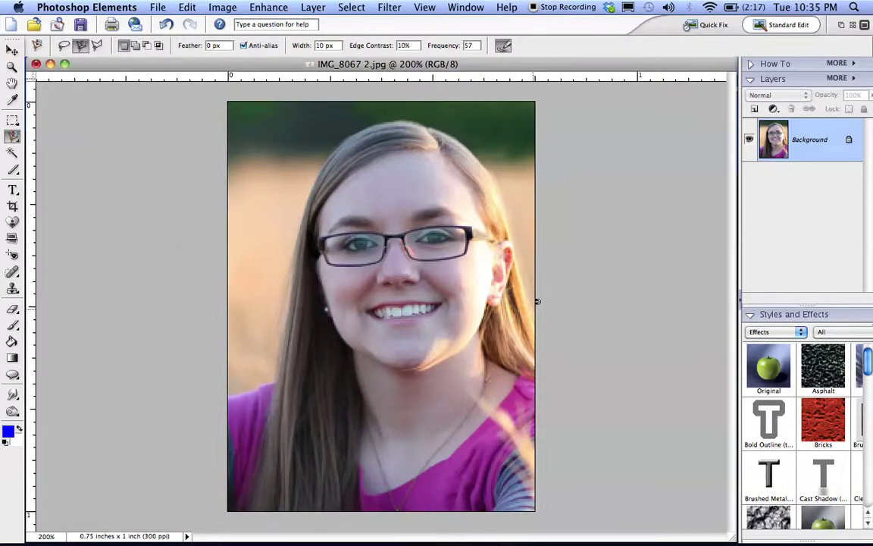
click(229, 394)
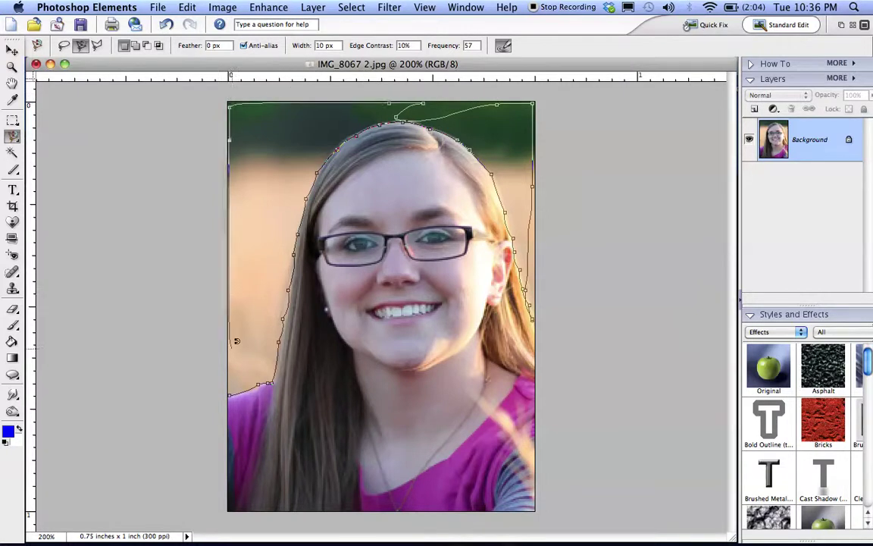
click(233, 388)
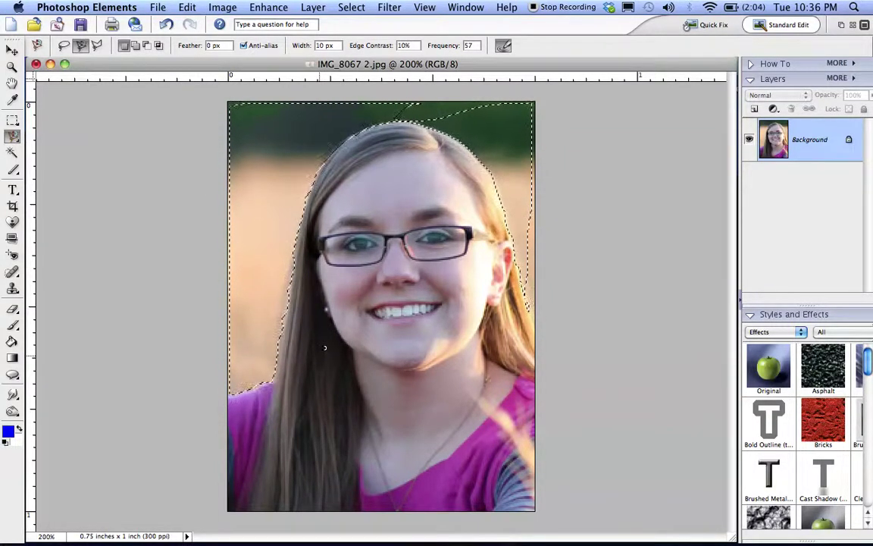
key(Delete)
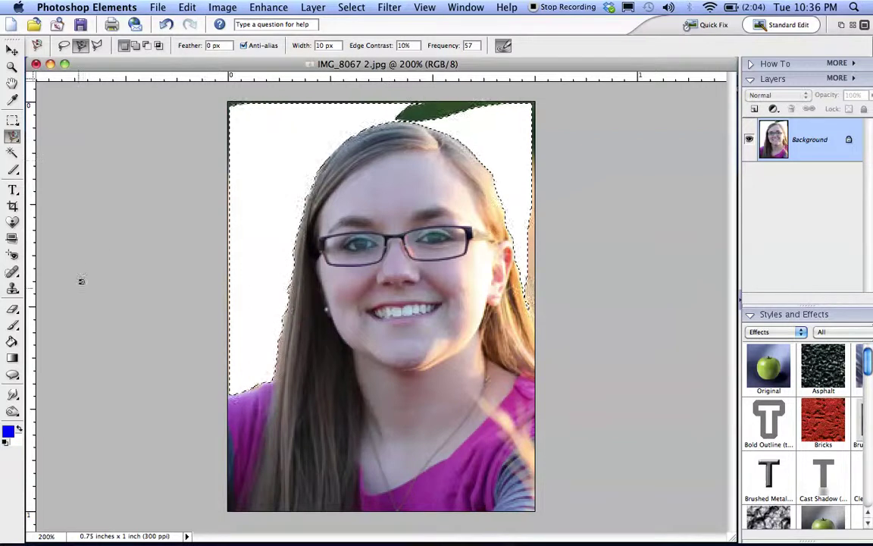
- Switch to the Eraser tool and clear the selection around the deleted background
click(12, 311)
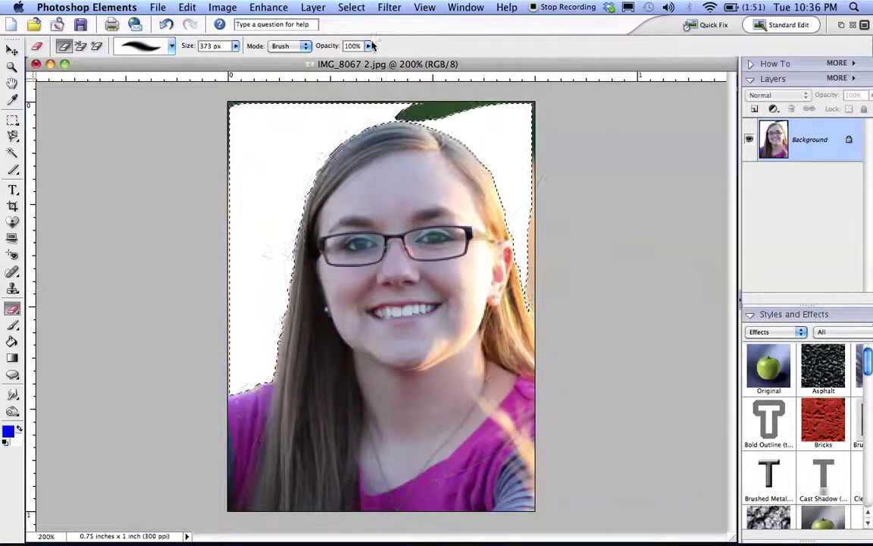
click(351, 7)
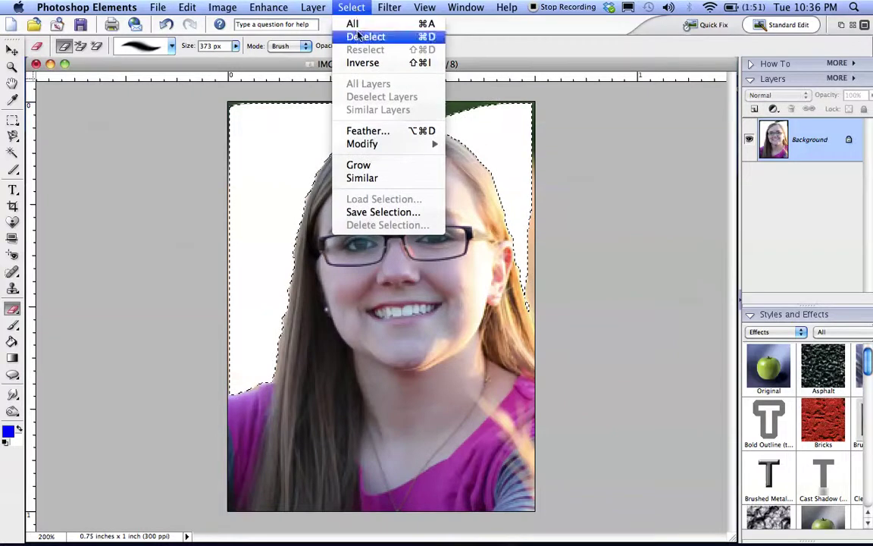
click(139, 259)
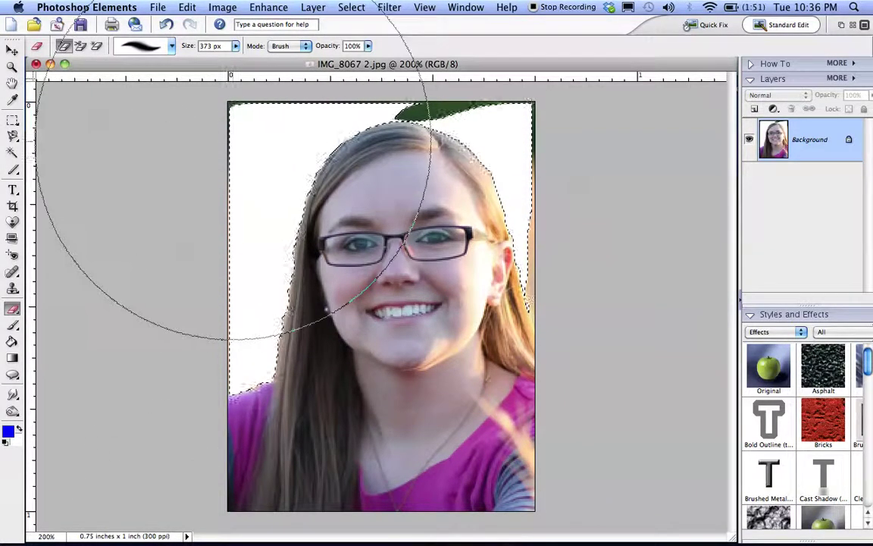
click(351, 7)
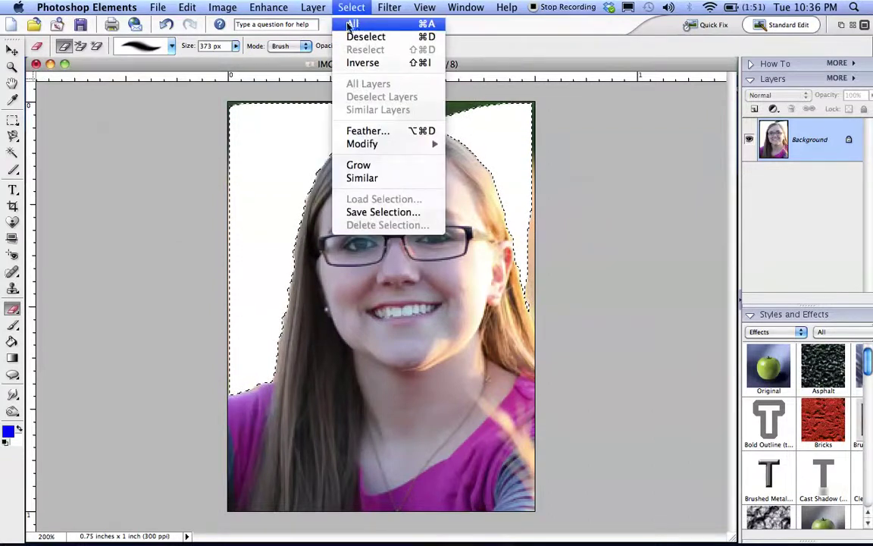
click(355, 37)
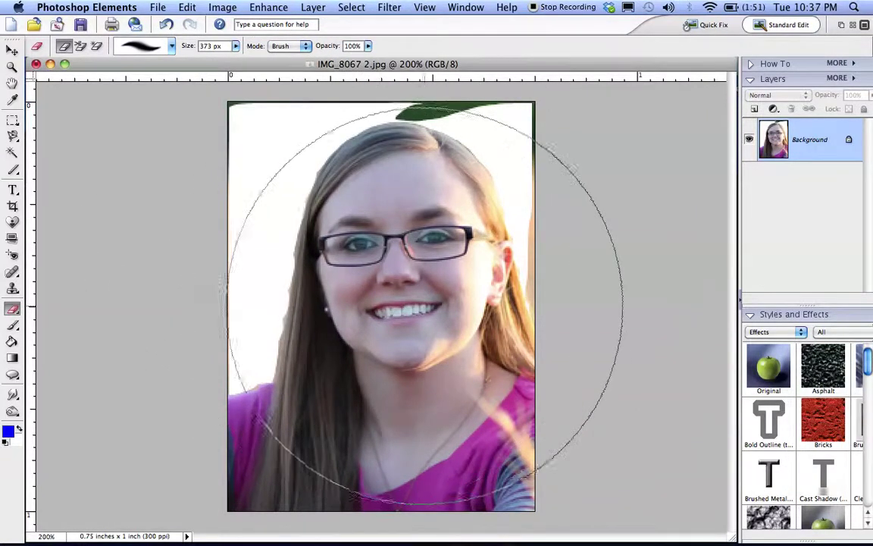
- Try erasing over the face with the 373 px eraser brush and undo the strokes
click(409, 300)
click(408, 304)
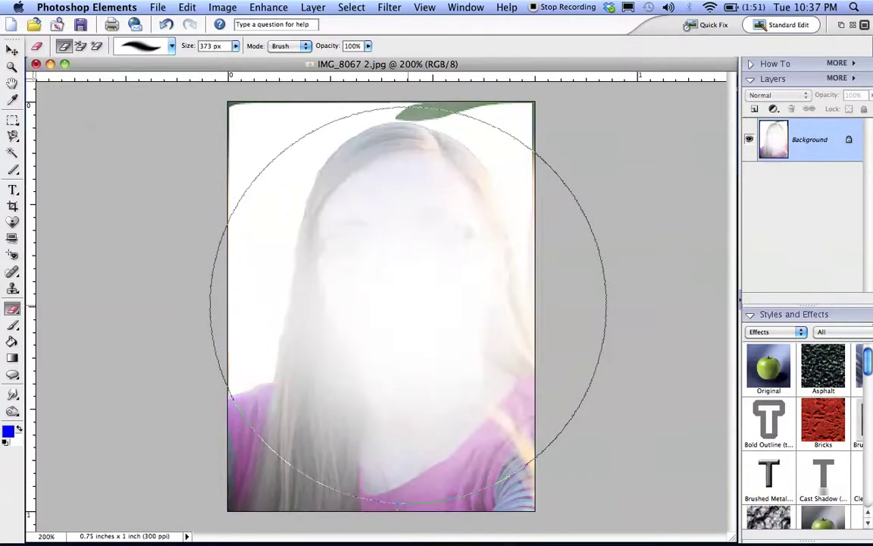
key(super+z)
key(super+z)
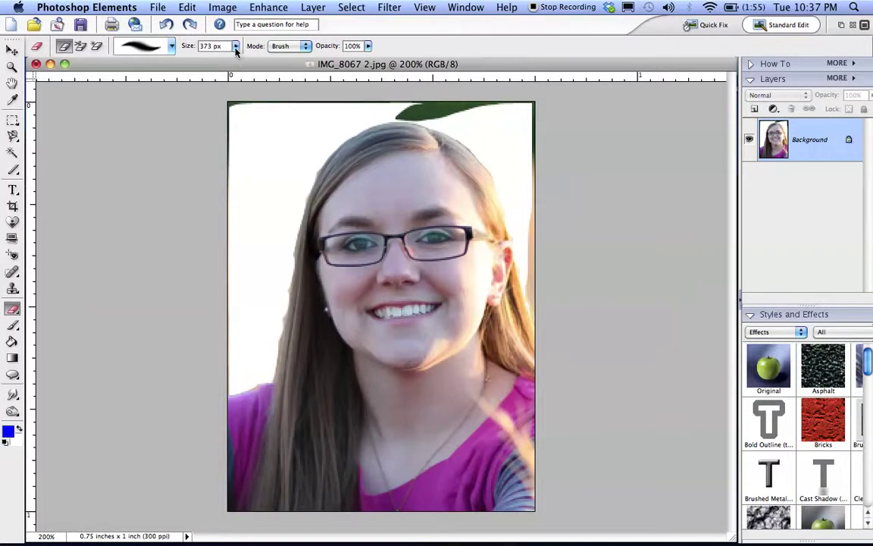
- Set the eraser size to 35 px and erase the background remnants along the photo's edges and above the hair
click(236, 47)
drag(202, 62, 196, 60)
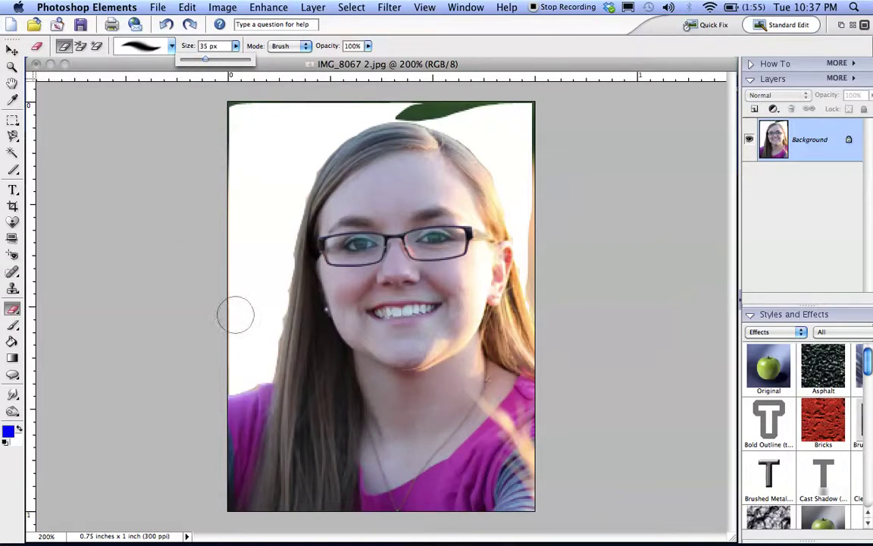
click(234, 372)
mouse_move(234, 372)
mouse_down()
mouse_move(218, 311)
mouse_move(236, 228)
mouse_move(242, 98)
mouse_move(521, 104)
mouse_move(536, 149)
mouse_move(544, 298)
mouse_move(539, 282)
mouse_move(555, 318)
mouse_up()
mouse_move(486, 113)
mouse_down()
mouse_move(363, 109)
mouse_move(497, 111)
mouse_move(303, 142)
mouse_move(387, 125)
mouse_up()
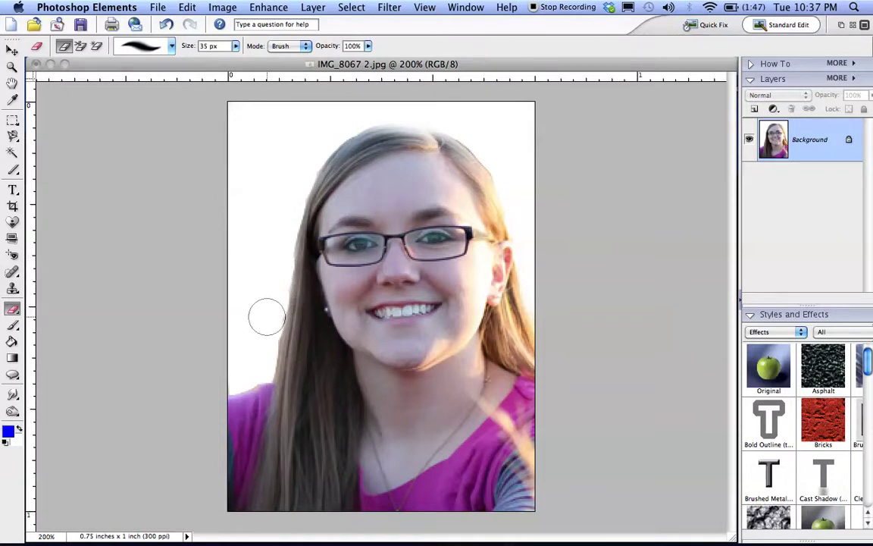
- Set the eraser size to 12 px and clean up the outer edge of the hair down to the shoulder on the photo's left side
click(235, 47)
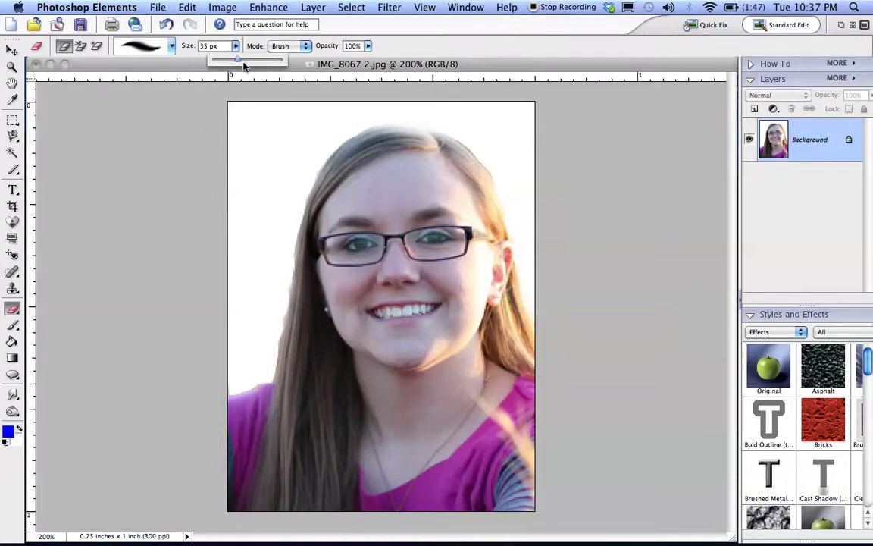
click(222, 60)
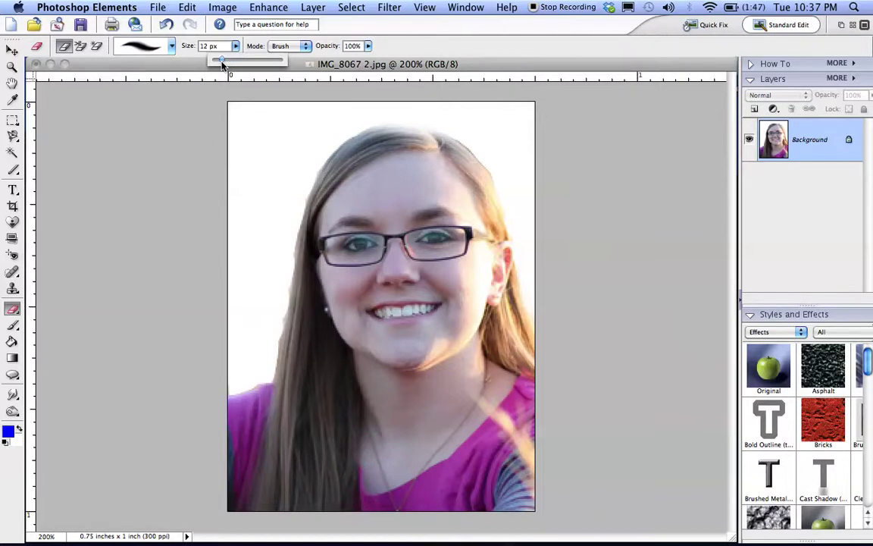
key(super+equal)
key(super+equal)
key(super+equal)
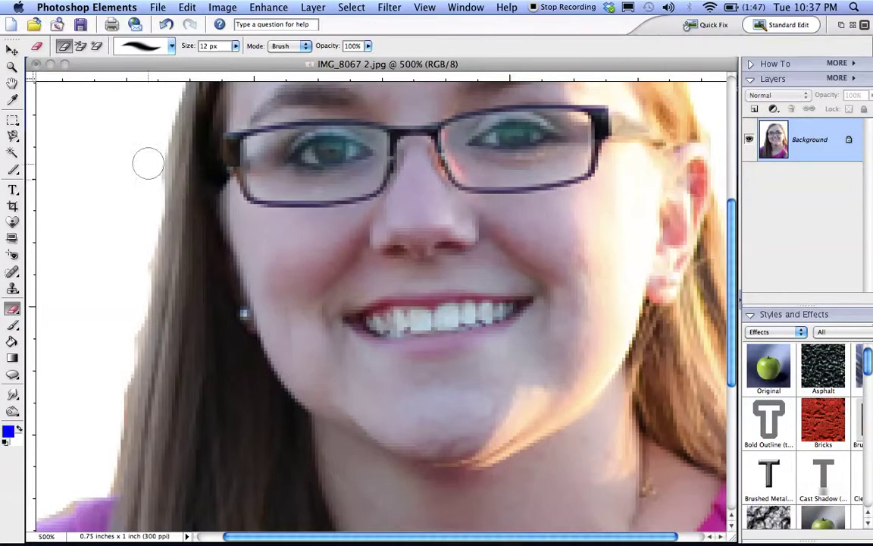
mouse_move(148, 163)
mouse_down()
mouse_move(133, 244)
mouse_move(139, 273)
mouse_move(96, 460)
mouse_move(55, 507)
mouse_up()
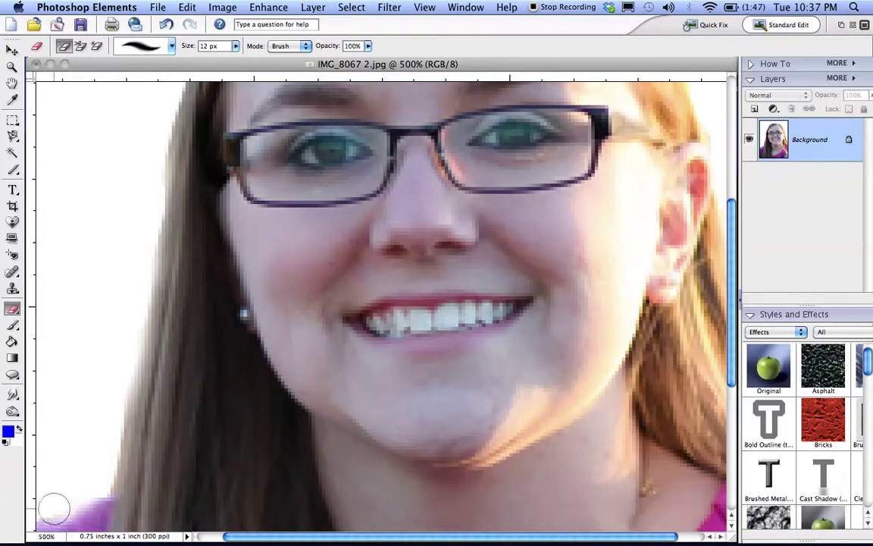
- Try erasing one eye and the teeth with the 12 px eraser and undo both strokes
mouse_move(491, 134)
mouse_down()
mouse_move(528, 144)
mouse_move(503, 136)
mouse_up()
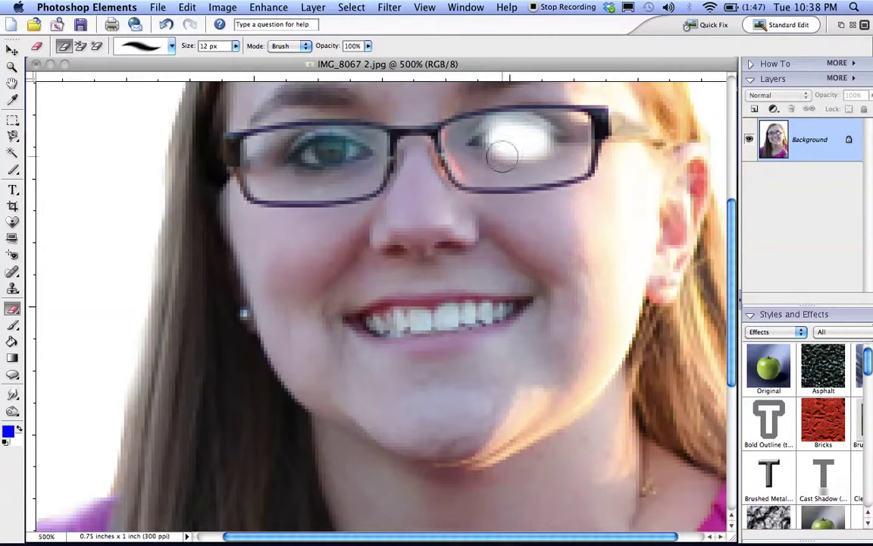
mouse_move(506, 306)
mouse_down()
mouse_move(373, 324)
mouse_move(431, 323)
mouse_move(514, 298)
mouse_move(356, 318)
mouse_up()
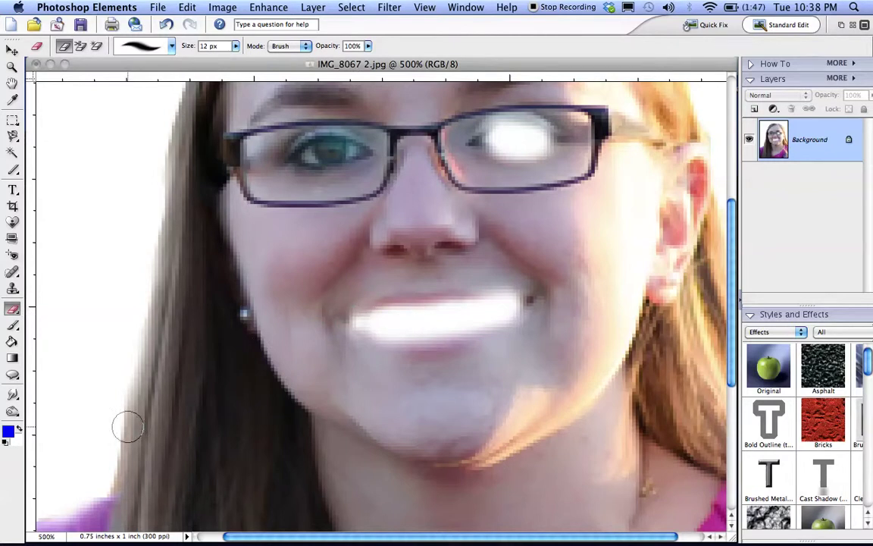
key(super+z)
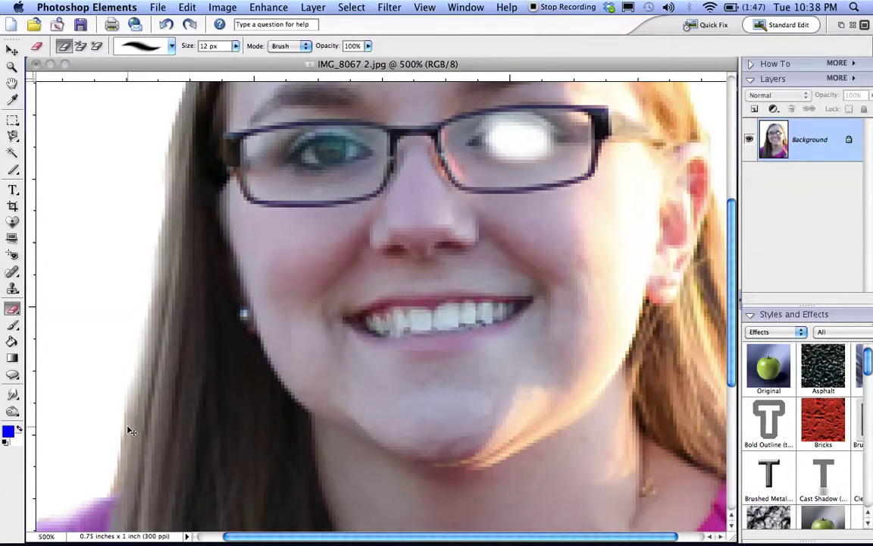
key(super+z)
key(super+minus)
key(super+minus)
key(super+minus)
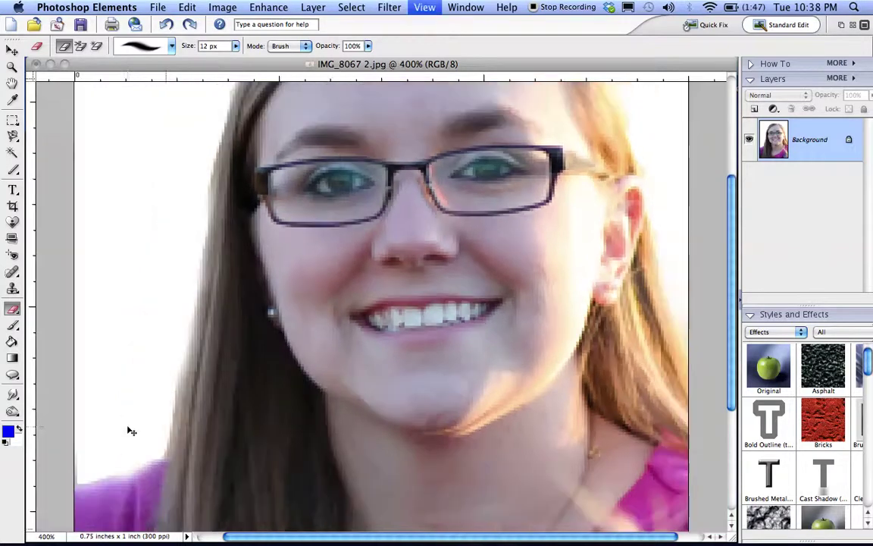
- Sample the eye behind the left lens of the glasses as the Clone Stamp source
key(super+equal)
key(super+equal)
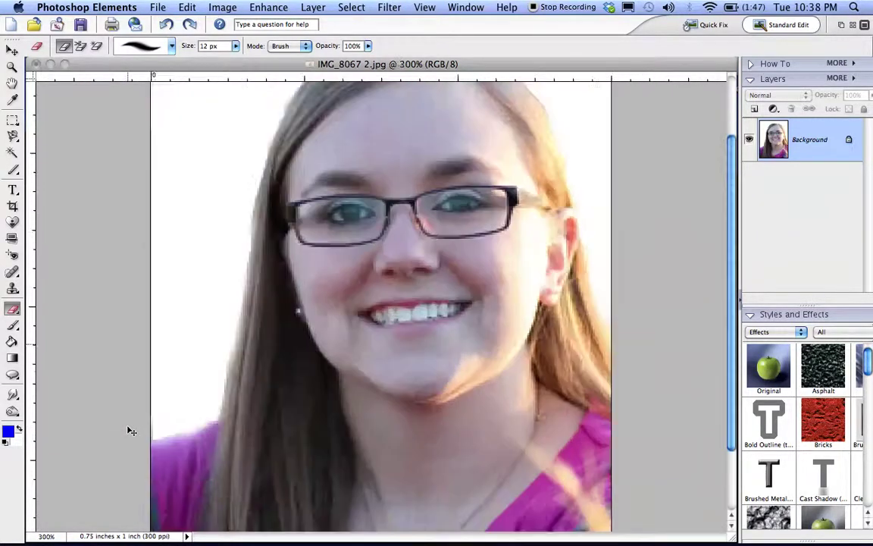
key(super+equal)
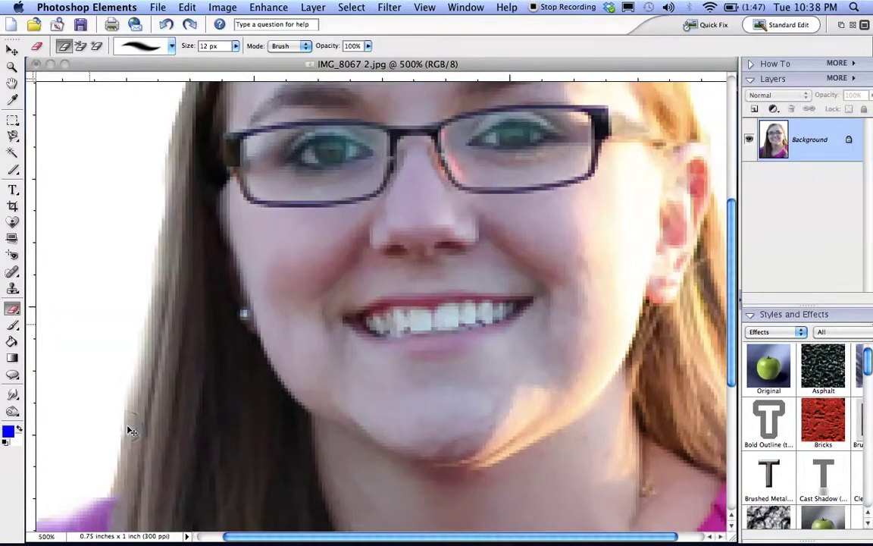
click(11, 289)
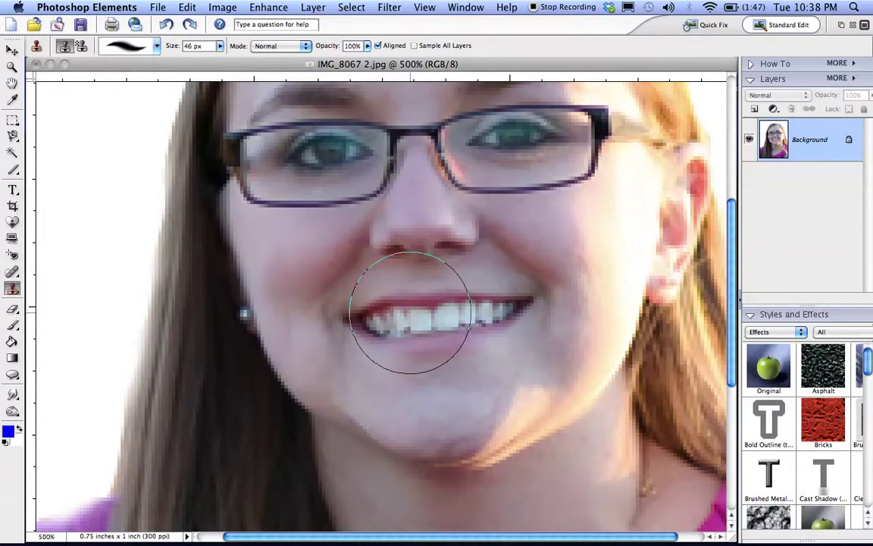
alt+click(323, 163)
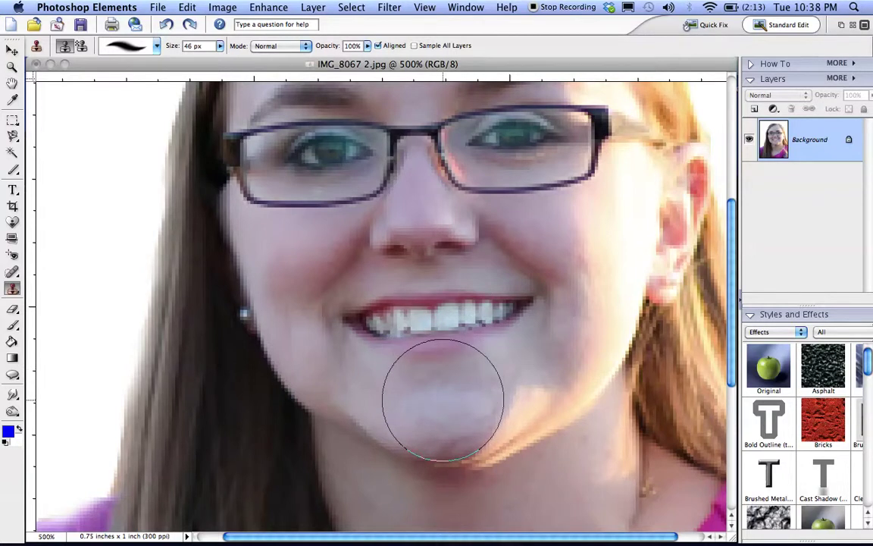
- Try cloning the sampled eye onto the chin with the 46 px Clone Stamp and undo the strokes
mouse_move(446, 409)
mouse_down()
mouse_move(464, 412)
mouse_move(407, 409)
mouse_move(468, 403)
mouse_move(412, 411)
mouse_move(427, 411)
mouse_up()
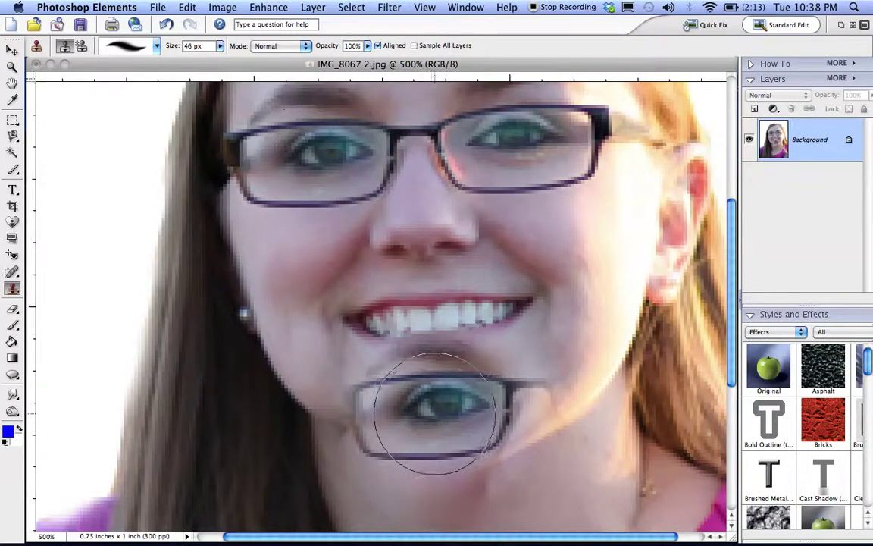
mouse_move(440, 413)
mouse_down()
mouse_move(451, 408)
mouse_move(435, 408)
mouse_up()
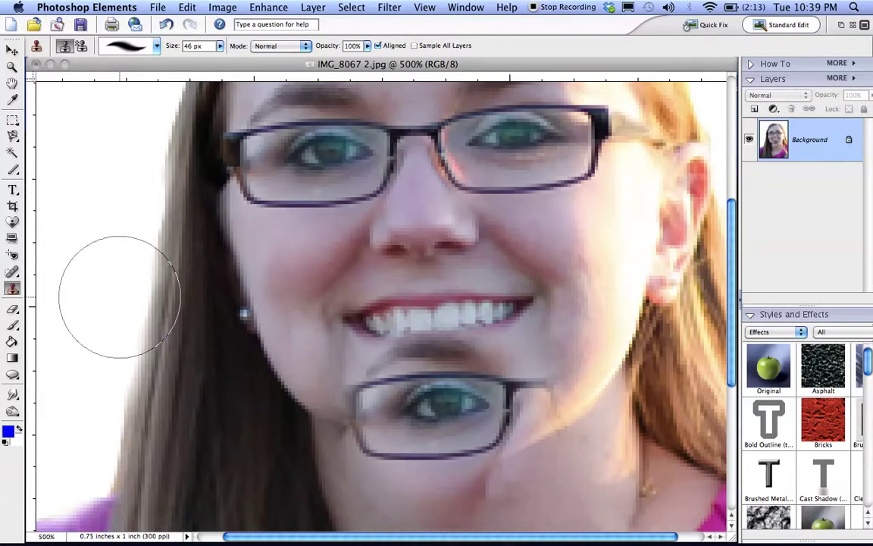
key(super+z)
key(super+z)
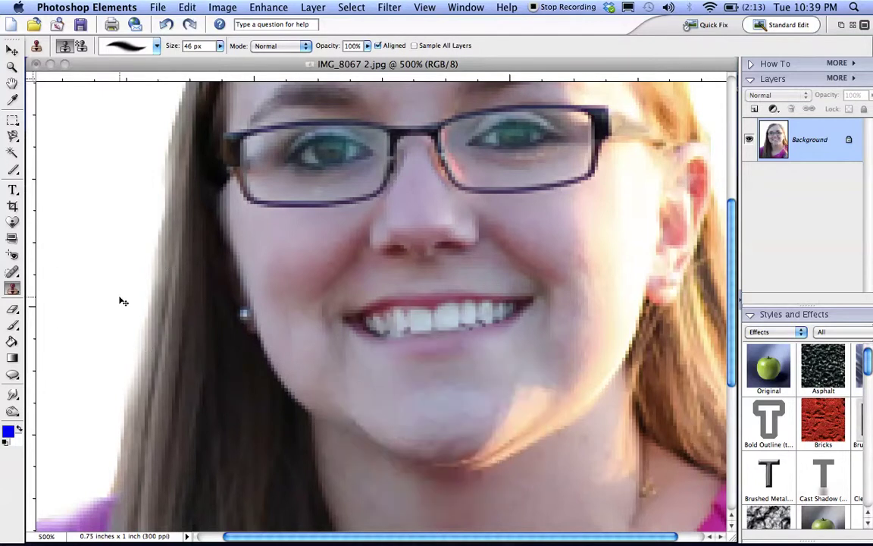
- Set the Clone Stamp size to 8 px, try cloning the eye onto the chin and undo the strokes
click(219, 48)
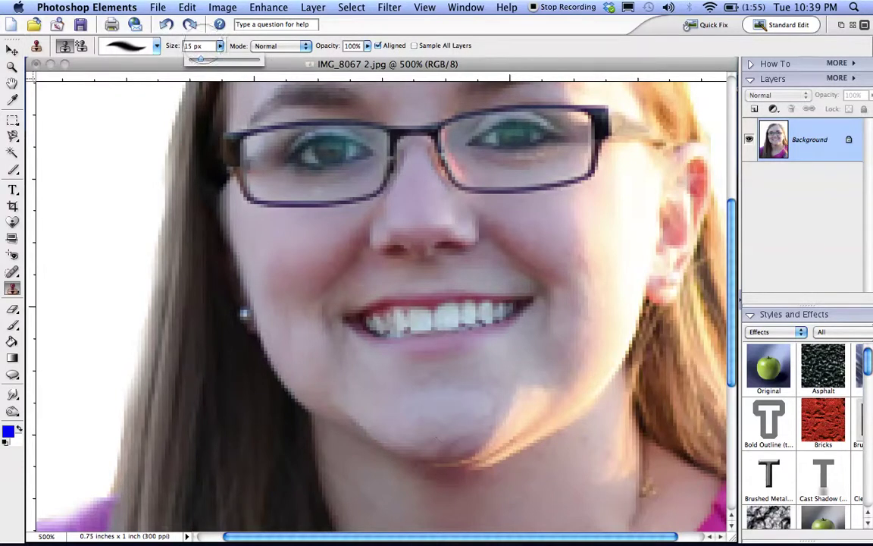
drag(201, 61, 195, 63)
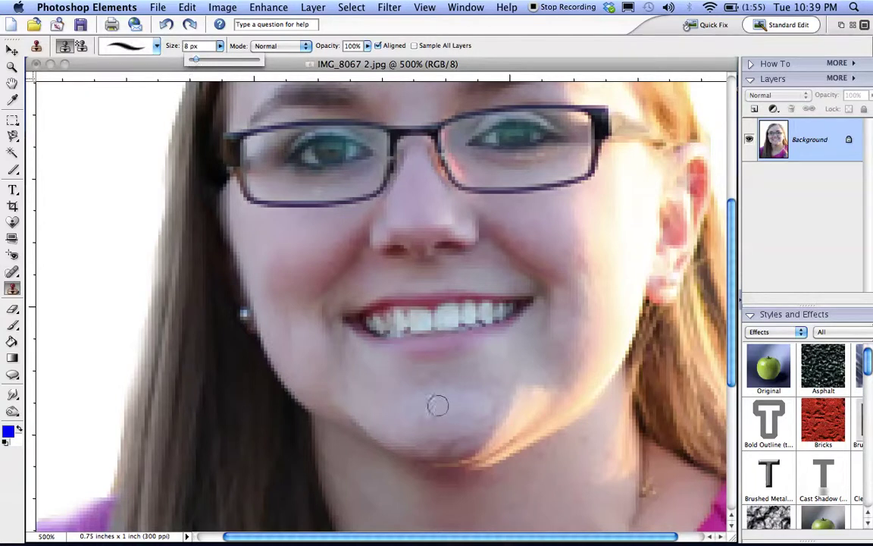
mouse_move(440, 413)
mouse_down()
mouse_move(455, 387)
mouse_move(483, 399)
mouse_move(451, 411)
mouse_move(406, 405)
mouse_move(437, 389)
mouse_move(491, 403)
mouse_move(404, 396)
mouse_move(394, 411)
mouse_move(421, 420)
mouse_move(478, 411)
mouse_move(457, 393)
mouse_move(463, 382)
mouse_move(426, 383)
mouse_move(411, 399)
mouse_move(441, 383)
mouse_move(409, 387)
mouse_up()
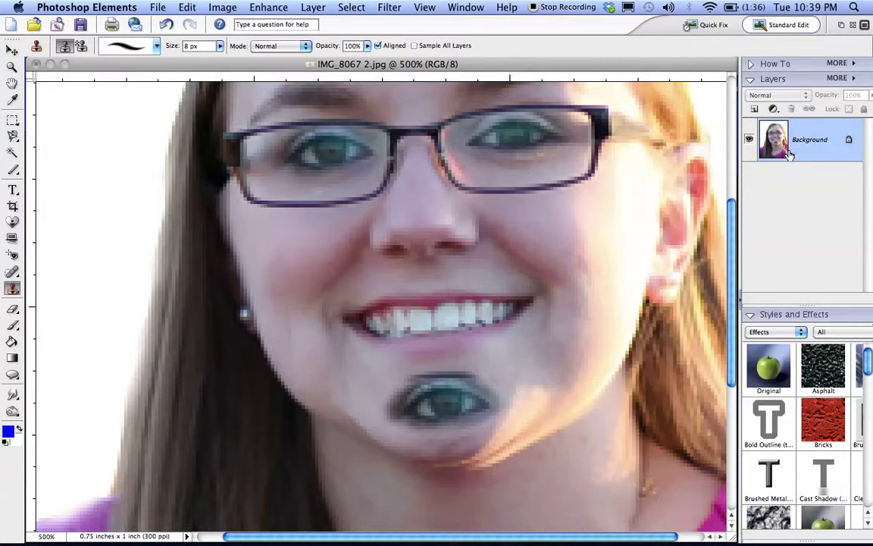
key(super+z)
key(super+z)
key(super+z)
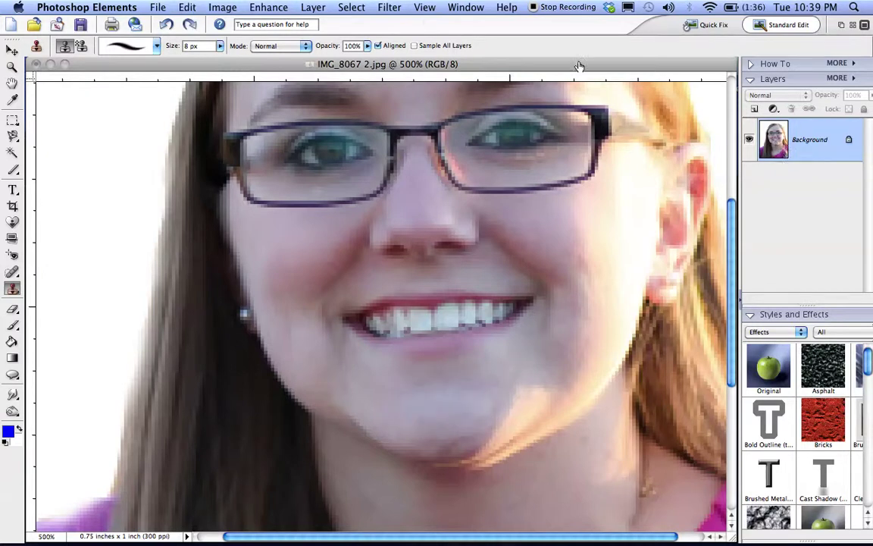
click(351, 7)
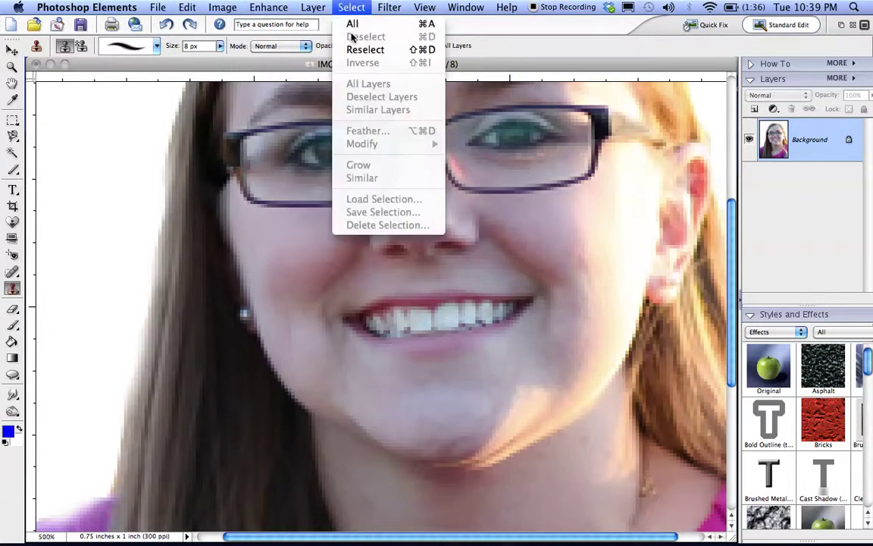
mouse_move(313, 8)
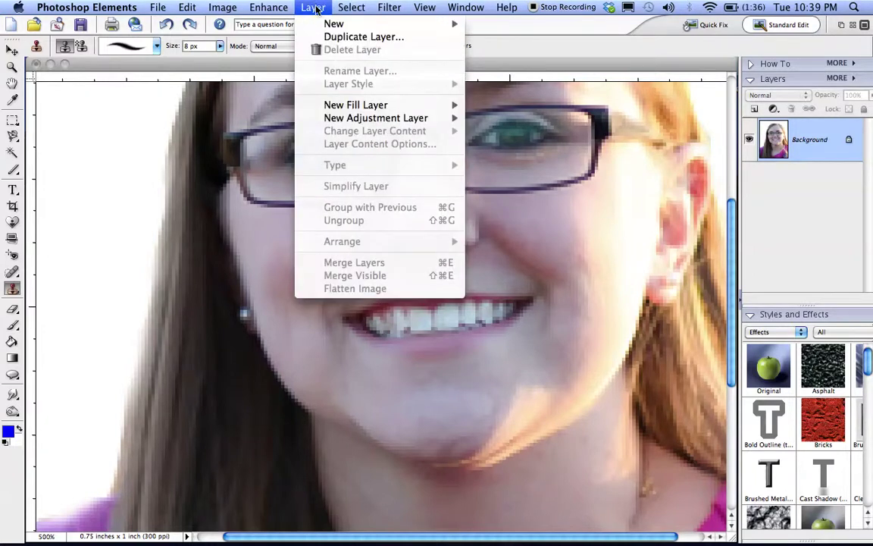
mouse_move(334, 23)
click(505, 41)
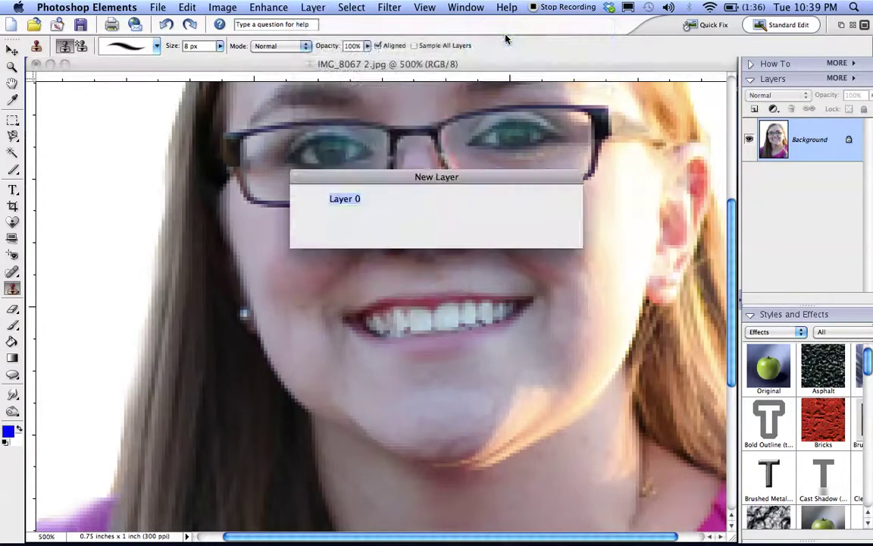
click(543, 219)
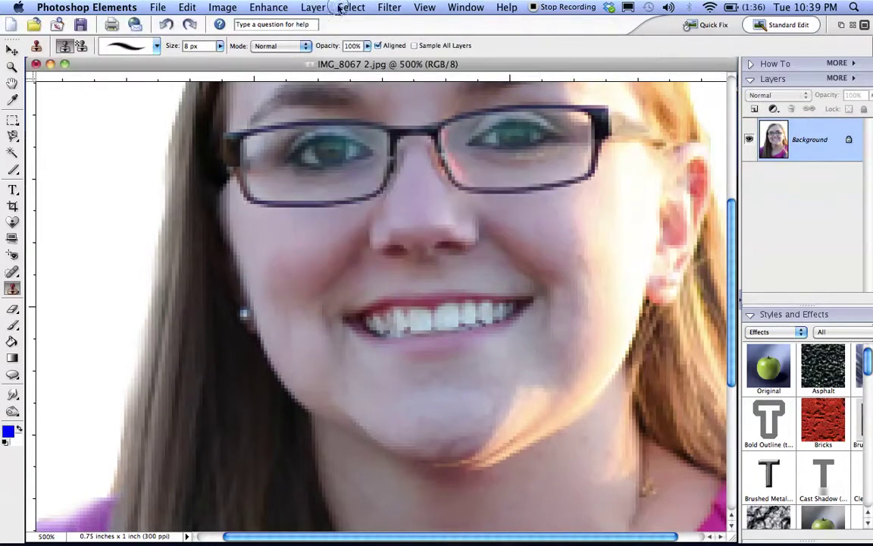
- Add a new blank layer named Layer 1 above the Background with Normal mode and 100% opacity
click(313, 8)
mouse_move(329, 29)
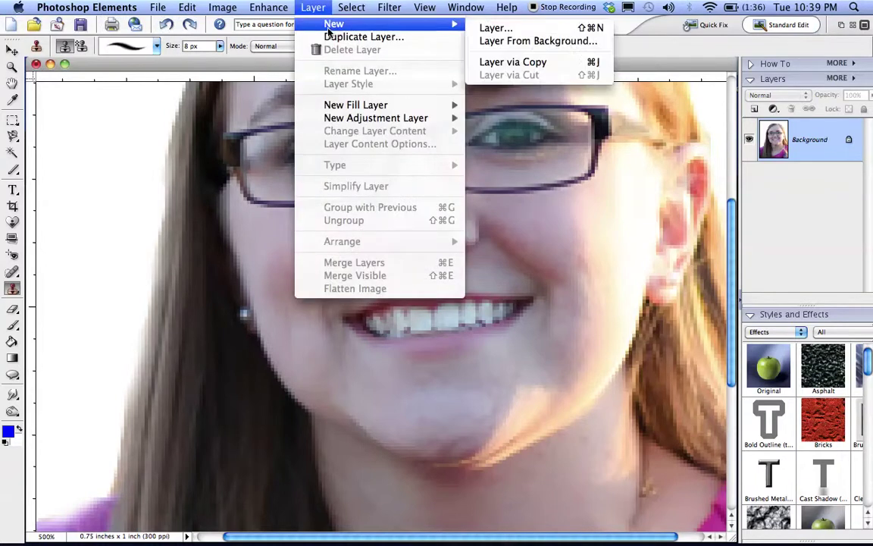
click(494, 28)
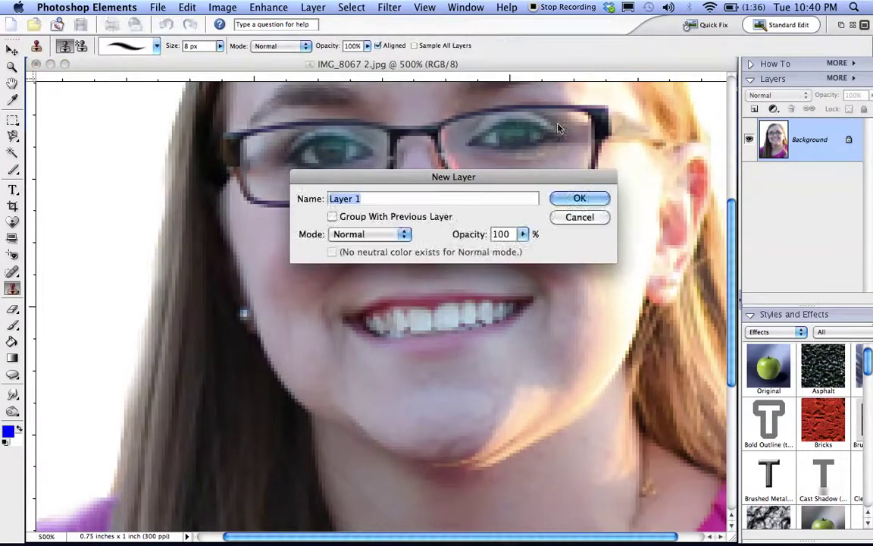
click(576, 198)
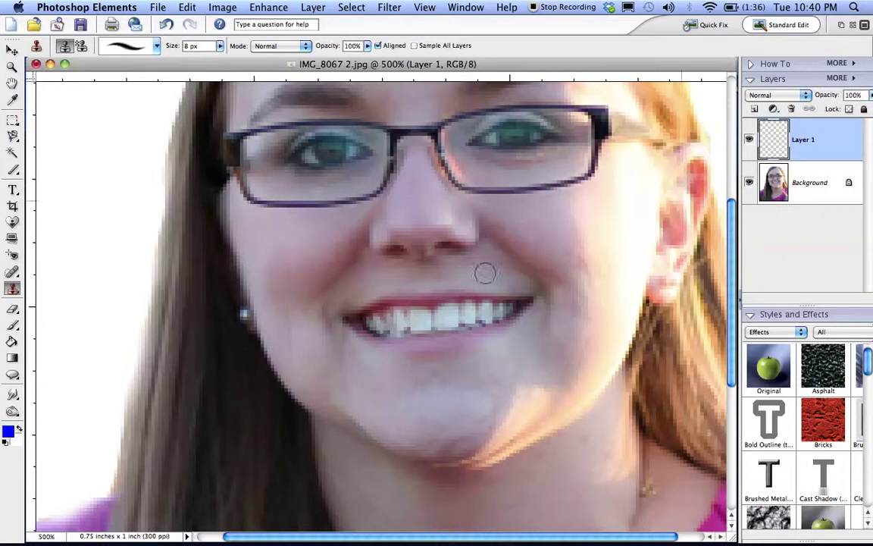
- Clone the eye onto the forehead on Layer 1 with the 8 px Clone Stamp
click(815, 191)
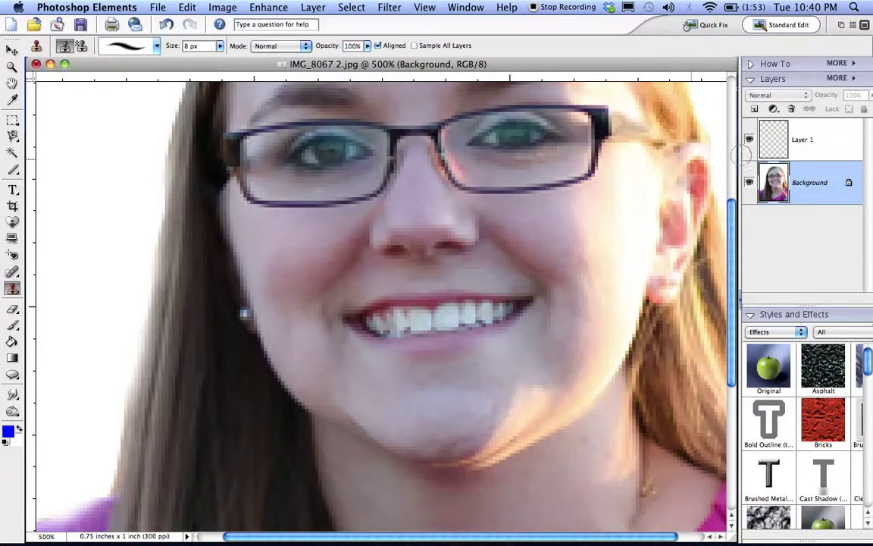
click(810, 141)
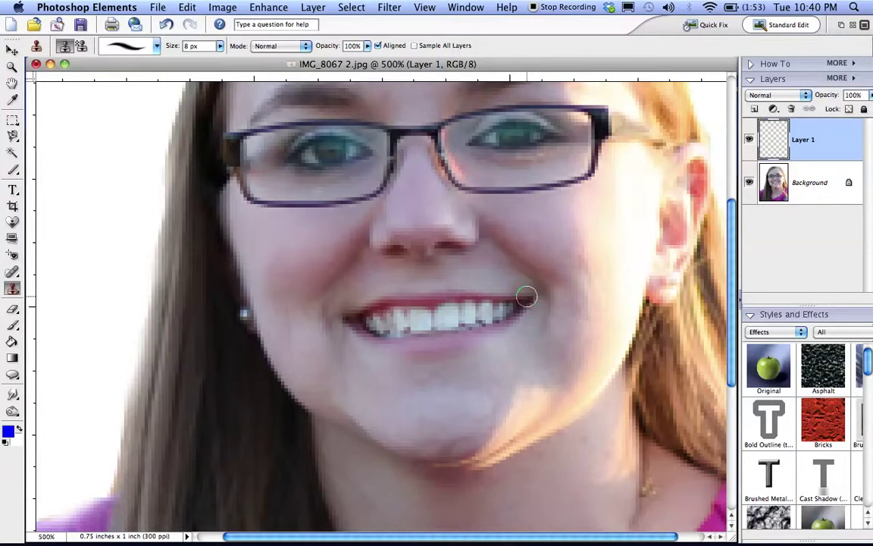
drag(527, 296, 530, 491)
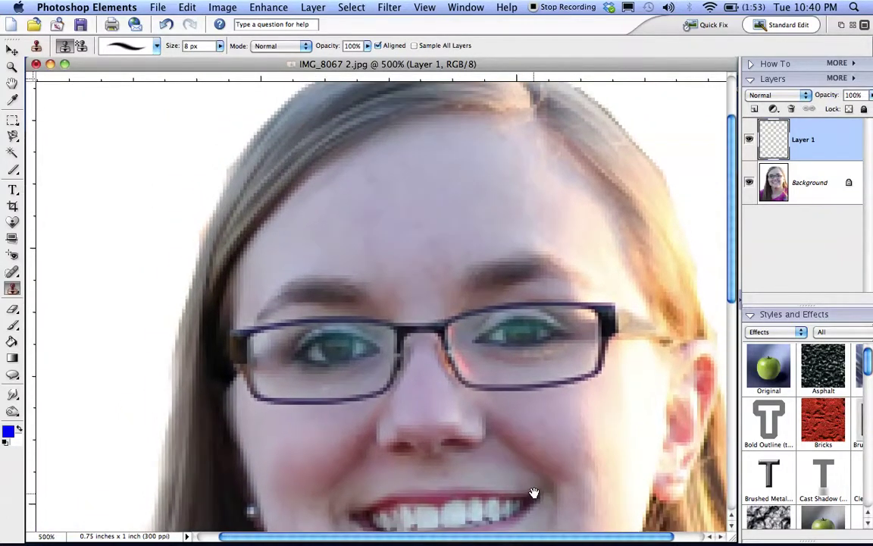
mouse_move(396, 213)
mouse_down()
mouse_move(427, 210)
mouse_move(422, 198)
mouse_move(427, 207)
mouse_move(408, 198)
mouse_move(380, 207)
mouse_move(384, 217)
mouse_move(447, 208)
mouse_move(365, 212)
mouse_move(401, 188)
mouse_move(426, 193)
mouse_move(381, 194)
mouse_move(364, 222)
mouse_move(345, 201)
mouse_up()
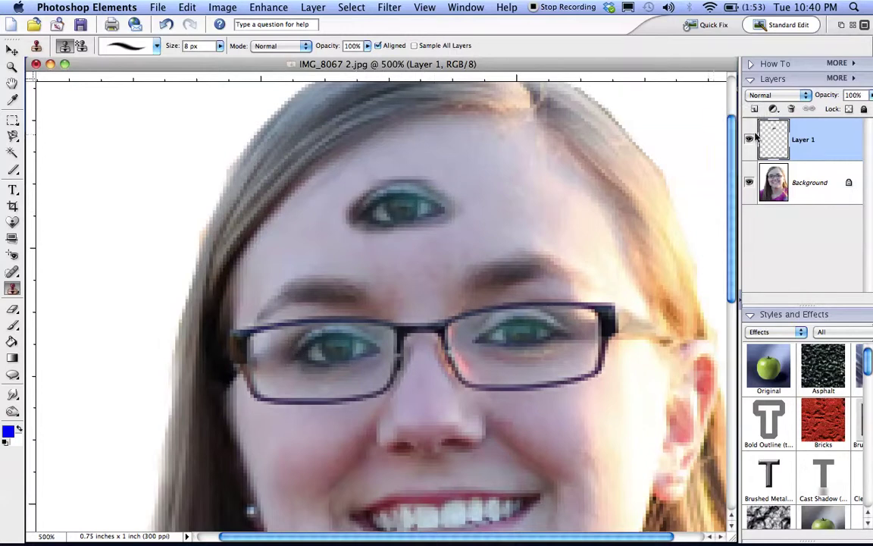
- Toggle Layer 1's visibility off and on, and try lowering its opacity before restoring it to 100%
click(749, 142)
click(749, 142)
click(750, 142)
click(749, 141)
click(871, 95)
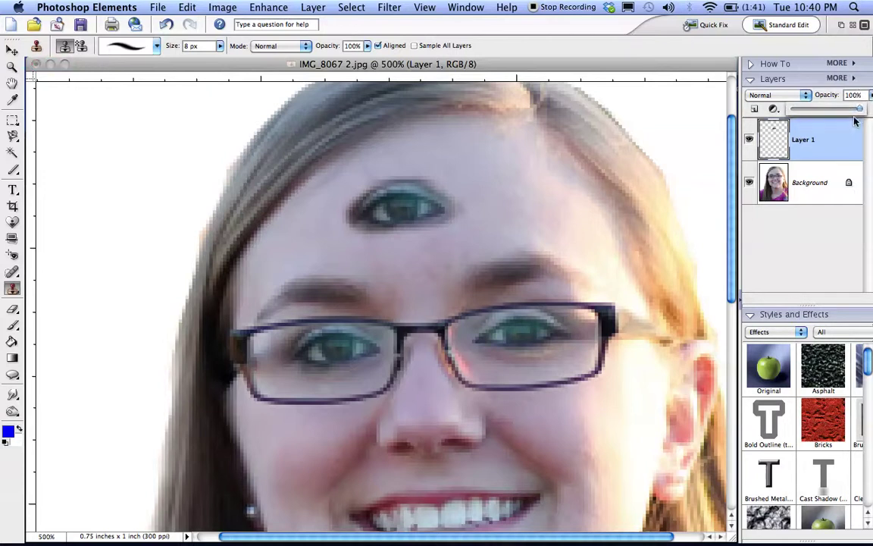
mouse_move(819, 109)
mouse_down()
mouse_move(809, 108)
mouse_move(861, 109)
mouse_up()
- Examine the mouth, glasses and cloned forehead eye up close at 600%, and the whole portrait at 200%
key(super+equal)
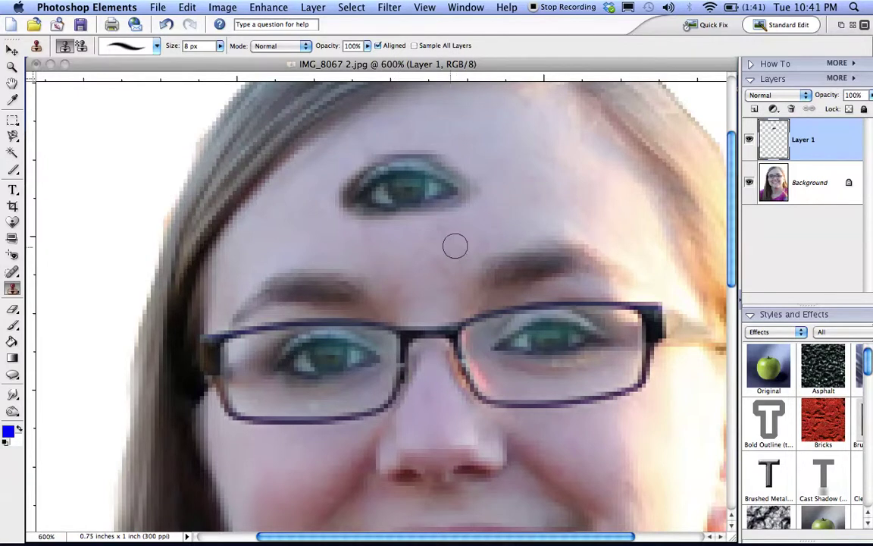
key(space)
drag(423, 464, 445, 125)
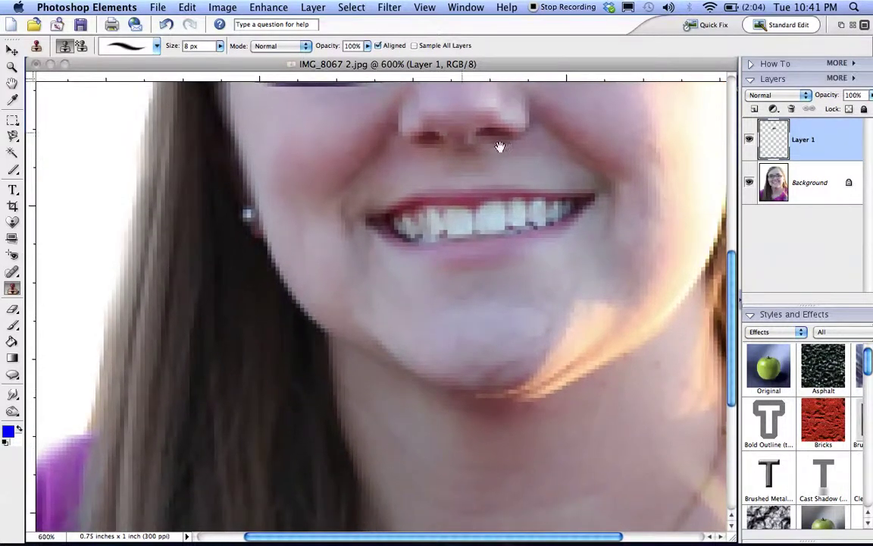
drag(687, 231, 321, 411)
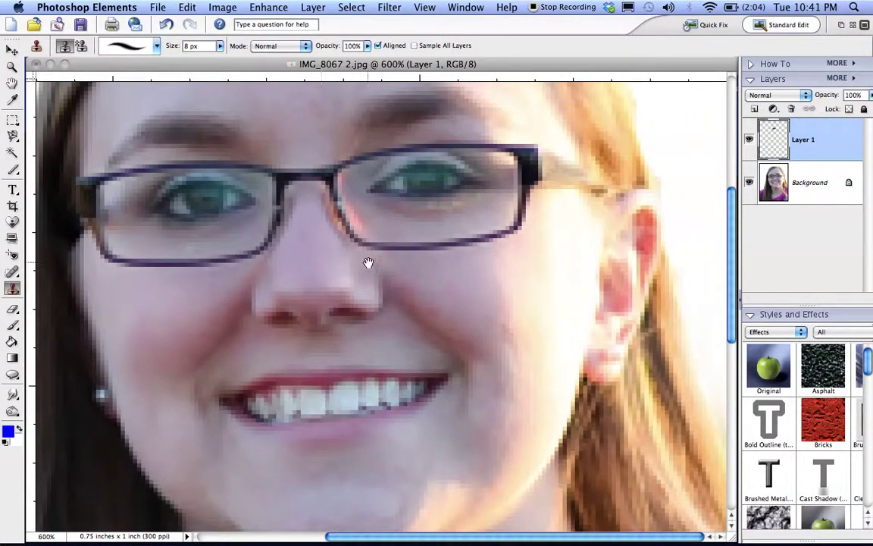
drag(397, 134, 545, 429)
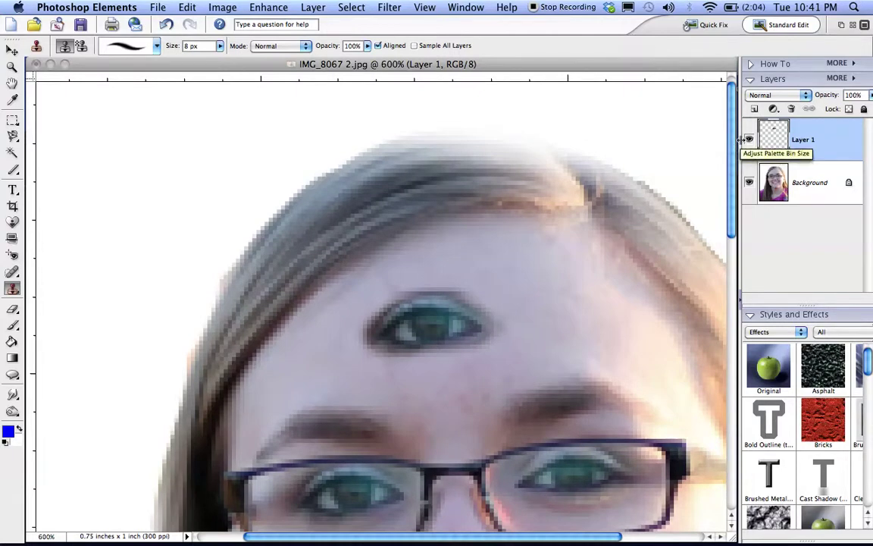
key(super+minus)
key(super+minus)
key(super+minus)
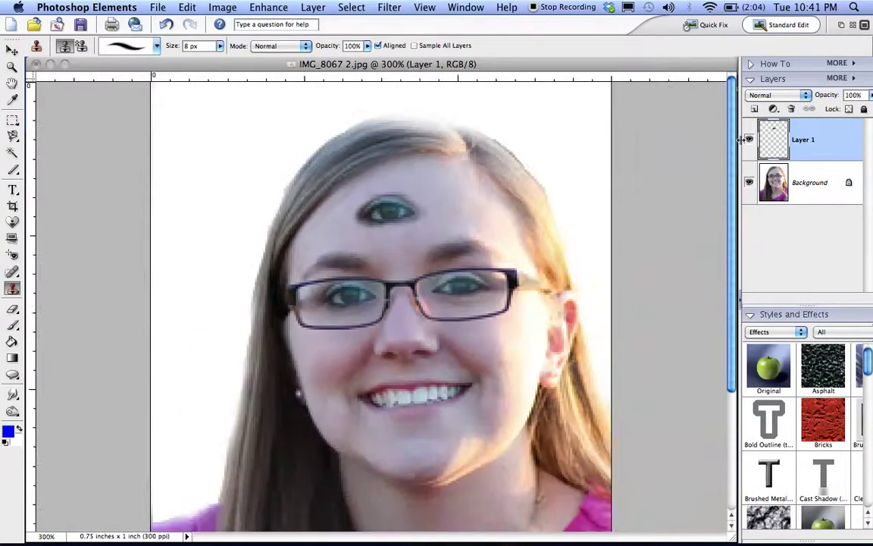
key(super+minus)
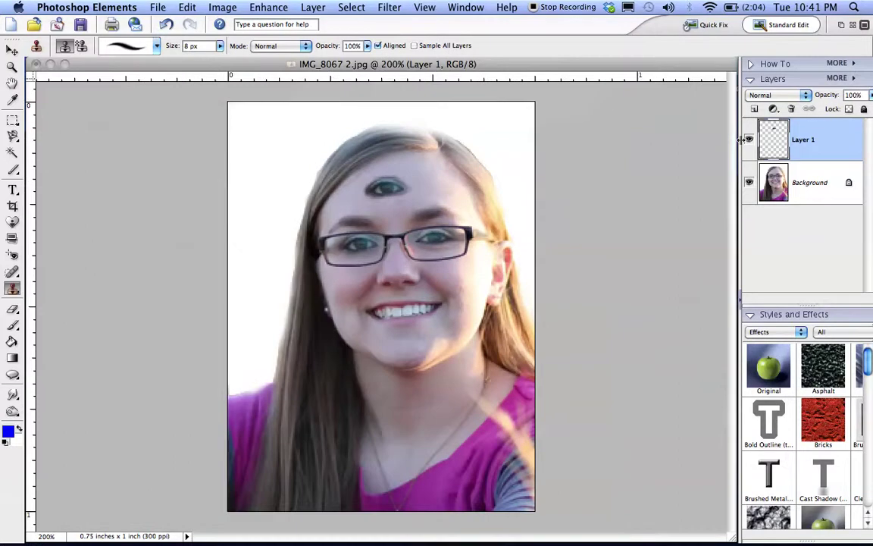
- Minimize the portrait photo's window and restore the minimized Untitled-1 document
click(50, 65)
mouse_move(806, 525)
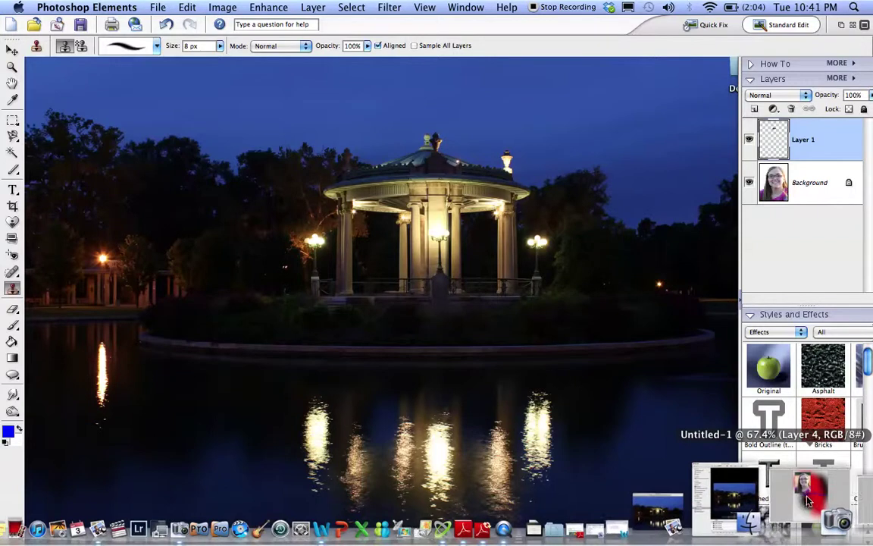
click(808, 500)
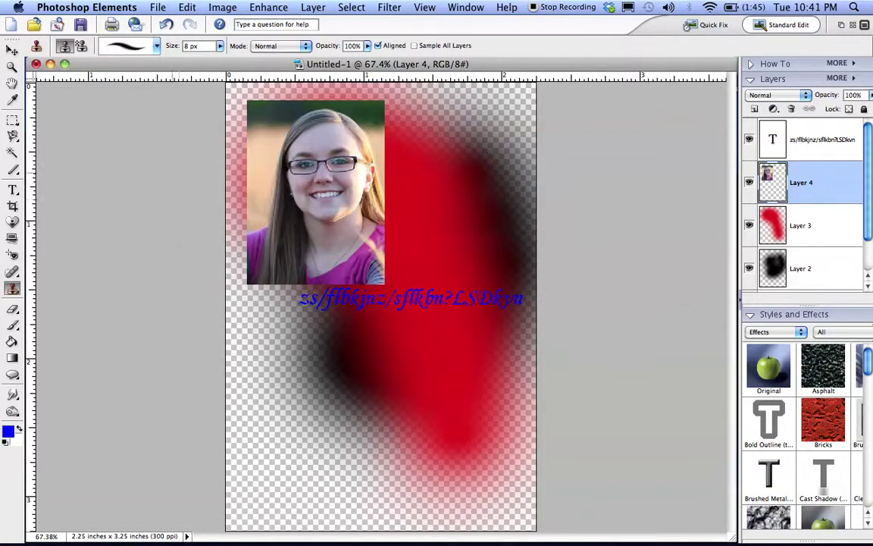
- Open IMG_2443.JPG from the All Images collection, sorted by last opened with the most recent files first
click(160, 9)
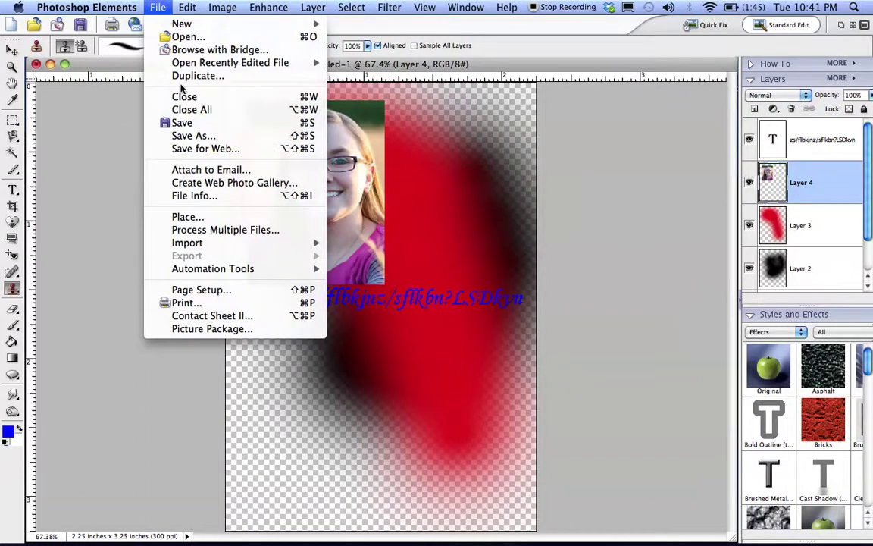
click(183, 36)
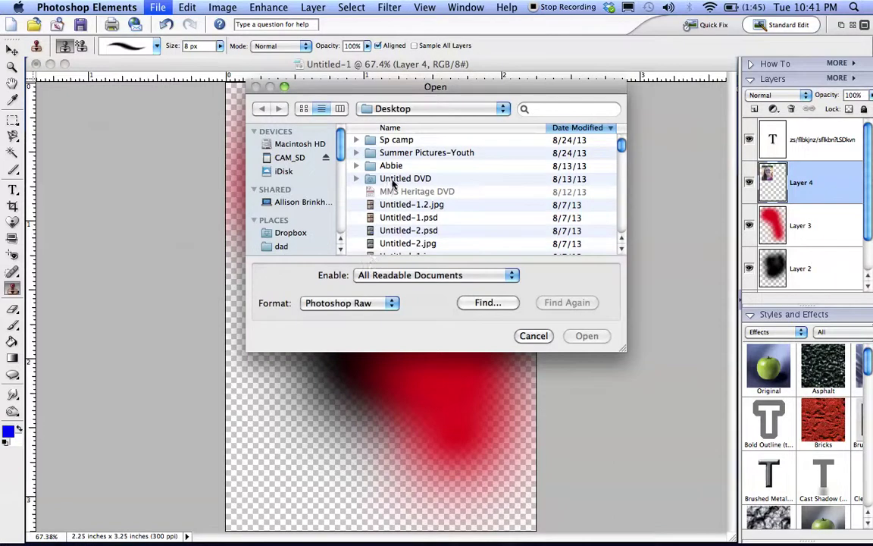
scroll(392, 183, down, 1)
scroll(393, 183, up, 1)
scroll(307, 201, down, 8)
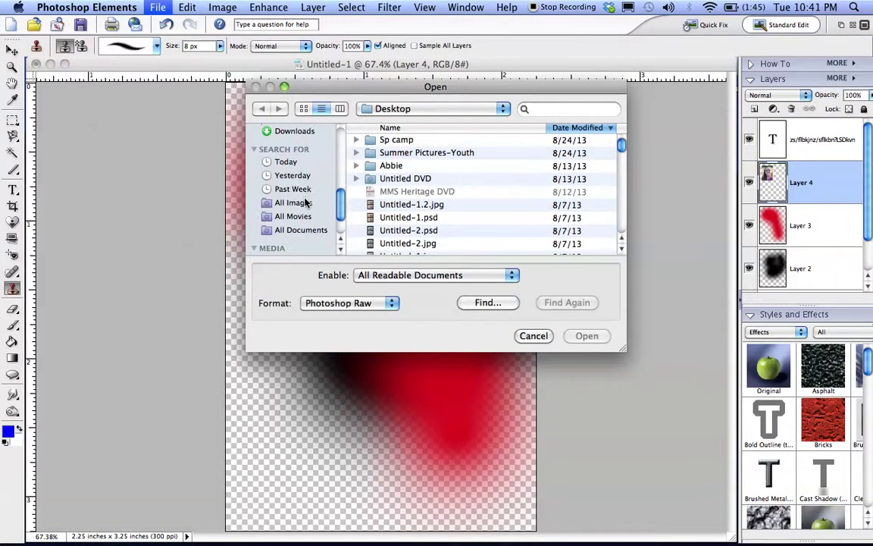
click(306, 203)
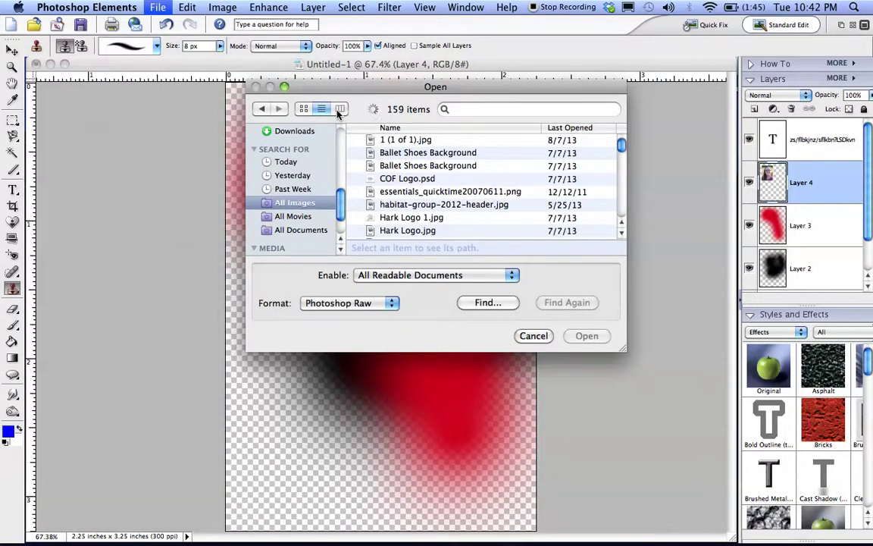
click(565, 129)
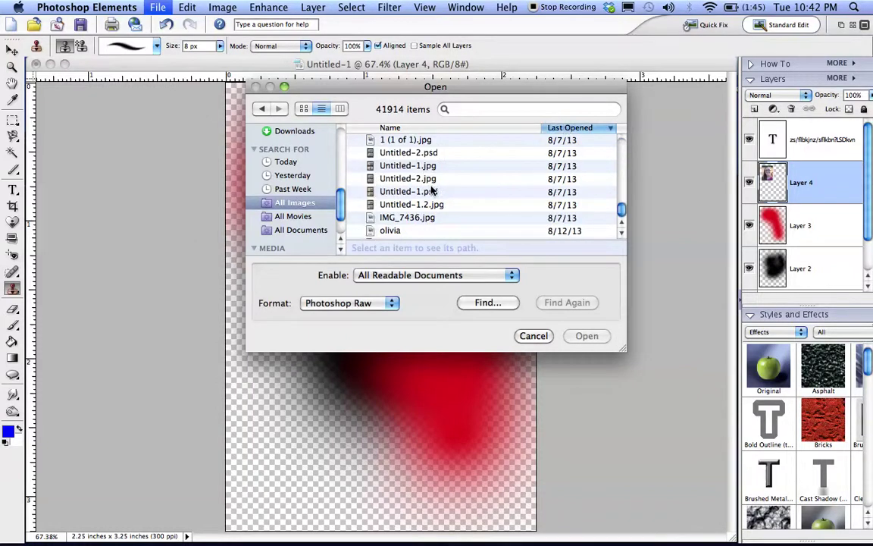
click(556, 129)
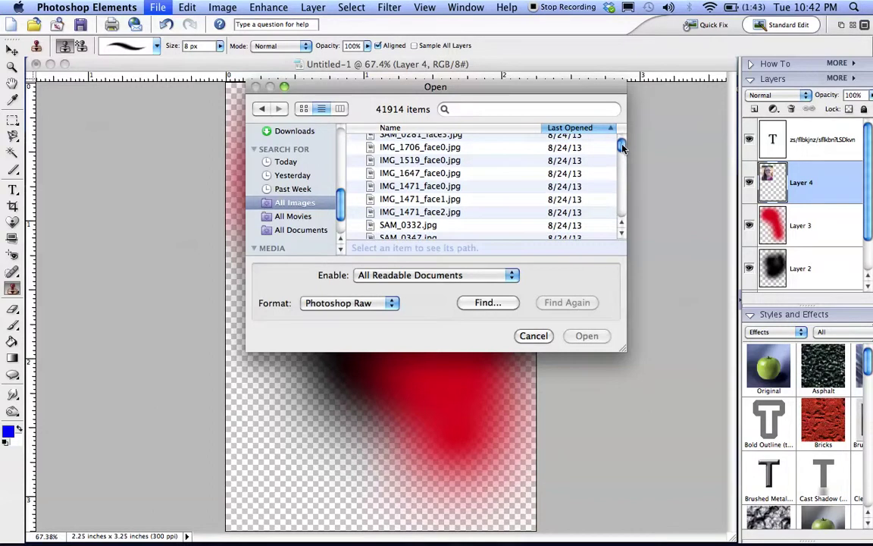
drag(623, 148, 618, 129)
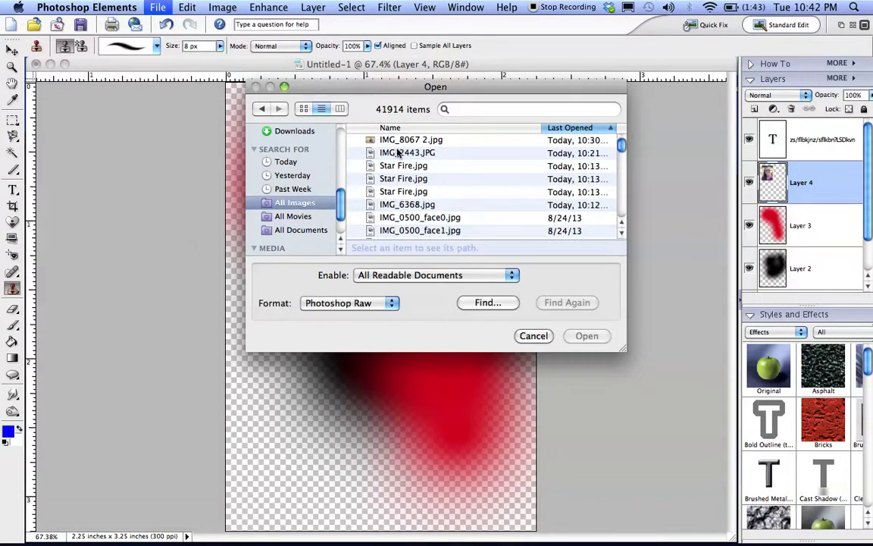
click(398, 153)
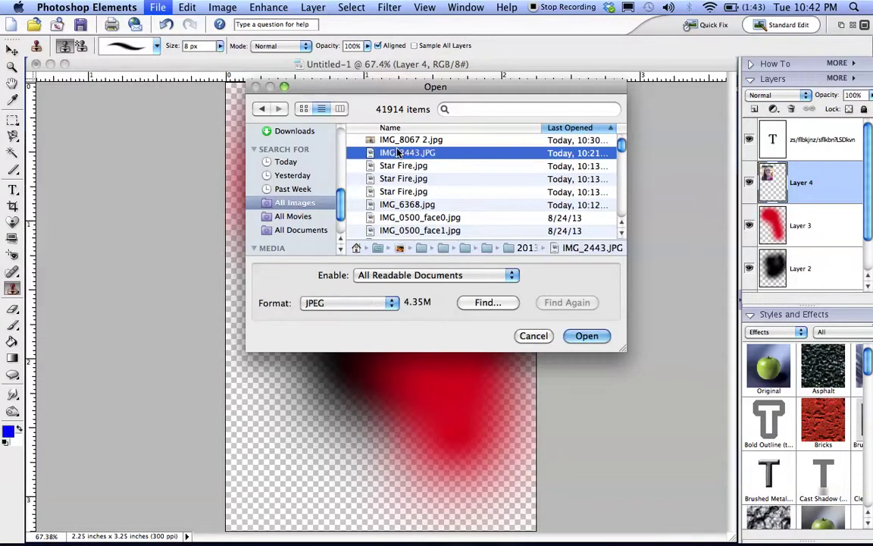
click(584, 337)
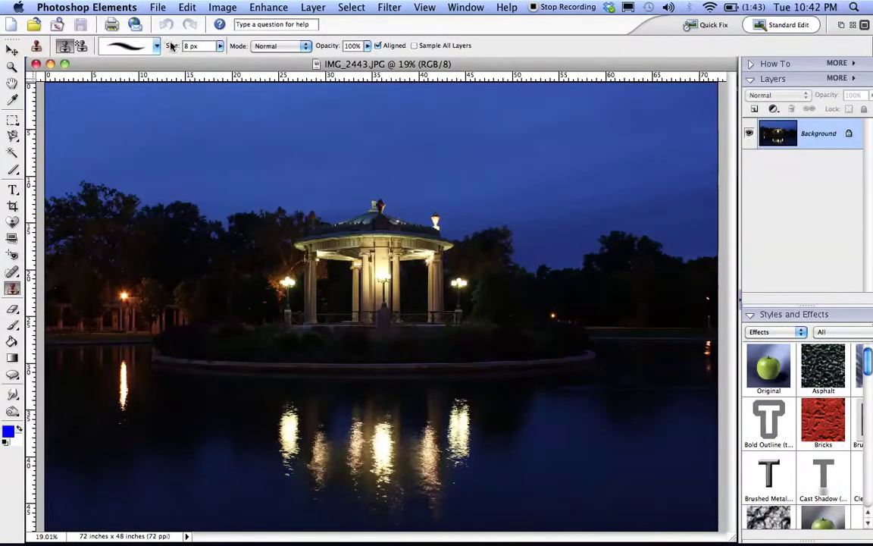
- Uncover Untitled-1 behind the IMG_2443.JPG window and copy the night gazebo photo into it as a new layer with the Move tool
drag(175, 65, 394, 306)
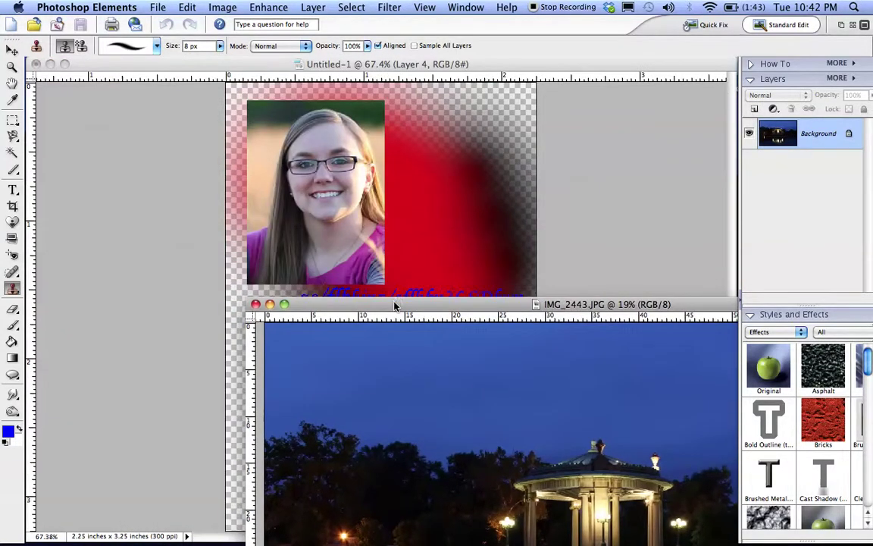
click(13, 50)
drag(375, 439, 416, 257)
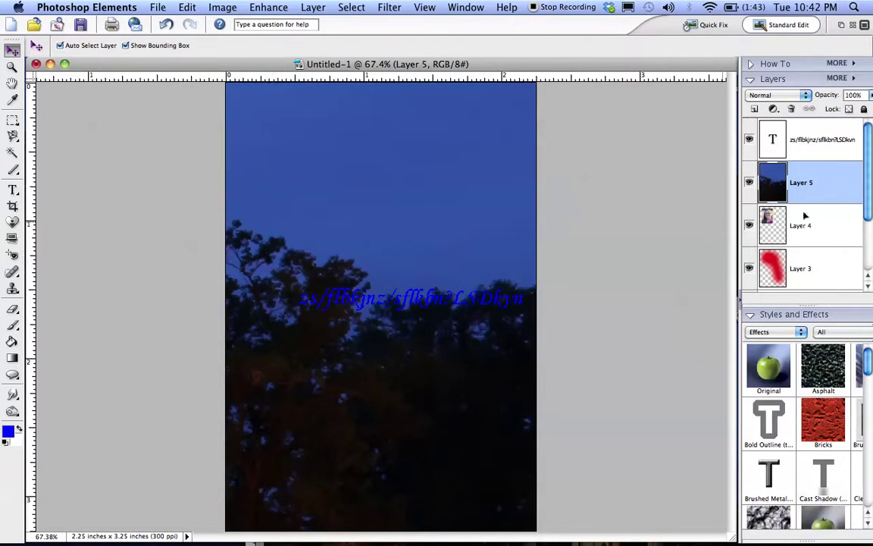
- Enlarge the layer list to show every layer, and reorder Layer 5 to sit between Layer 2 and Layer 1
scroll(781, 170, down, 3)
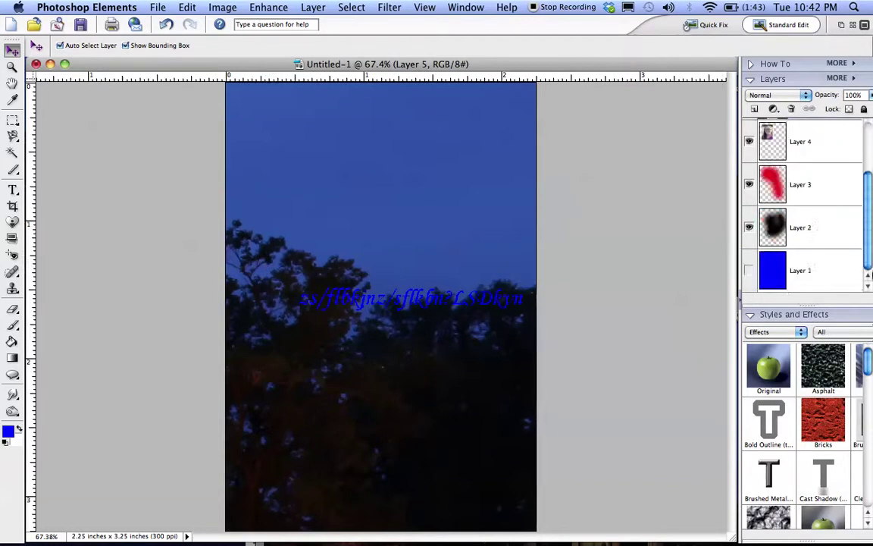
scroll(871, 254, up, 3)
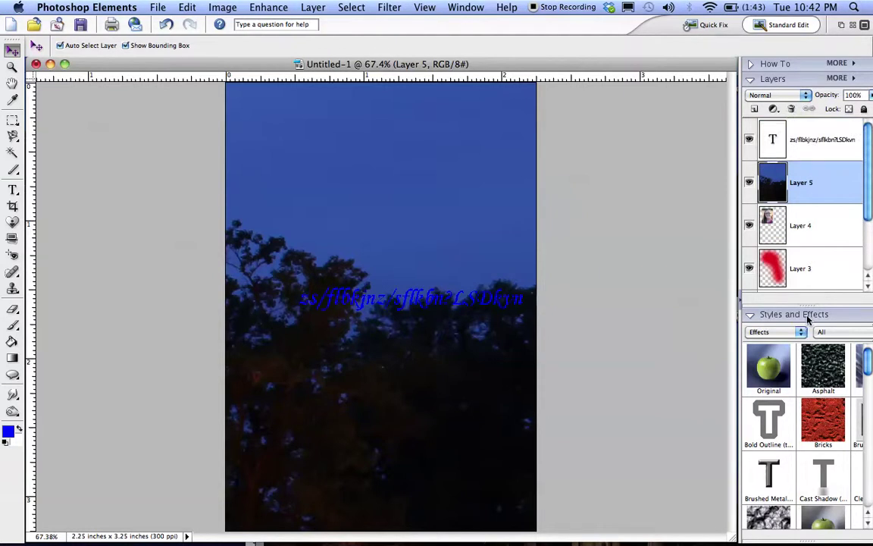
drag(804, 304, 805, 422)
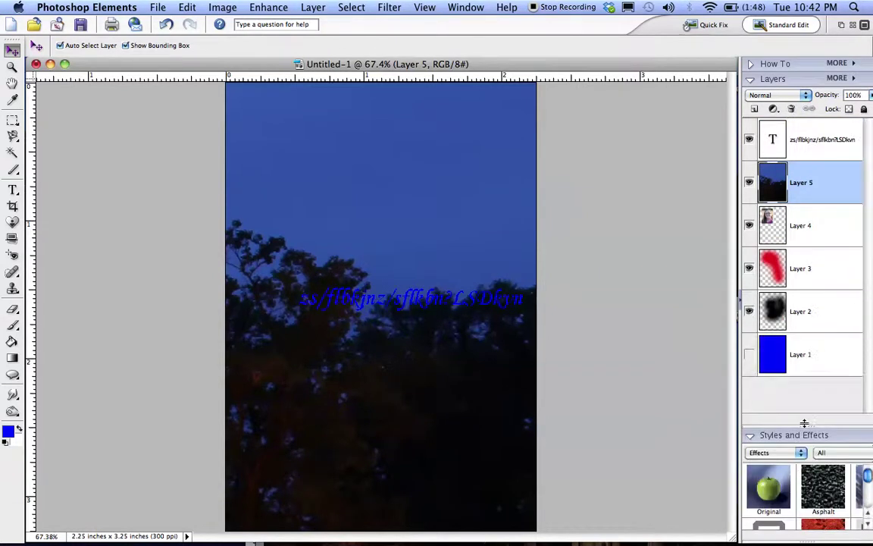
drag(805, 194, 803, 349)
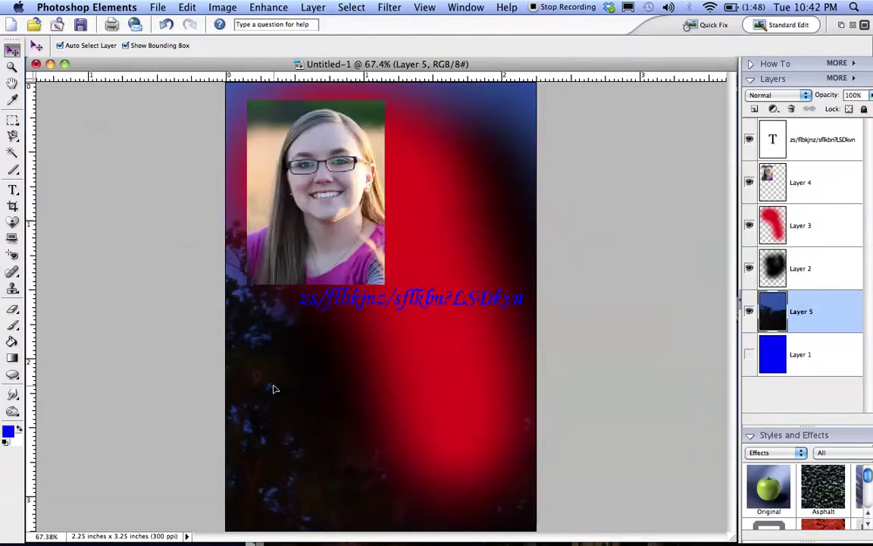
- Scale the gazebo photo on Layer 5 down to 21.3% and move it so its top edge meets the canvas's top edge
key(super+minus)
key(super+minus)
key(super+minus)
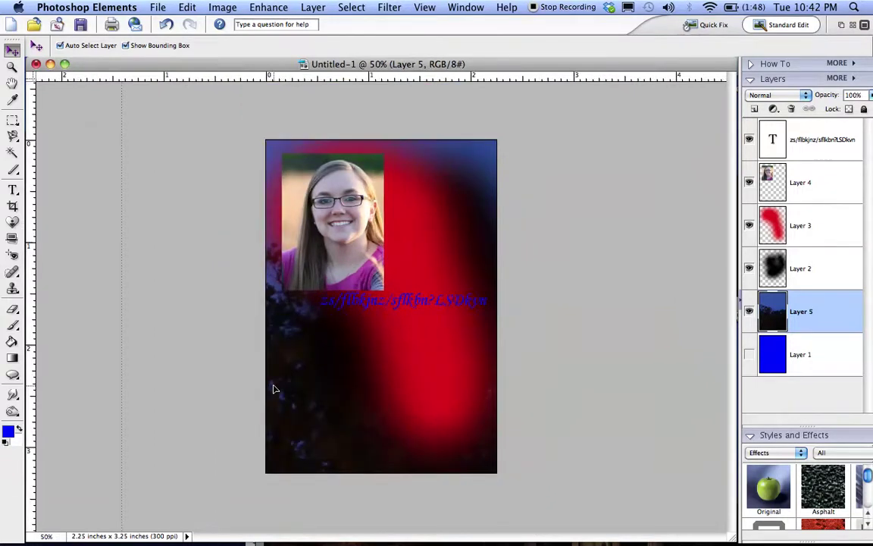
key(super+minus)
key(super+minus)
key(super+minus)
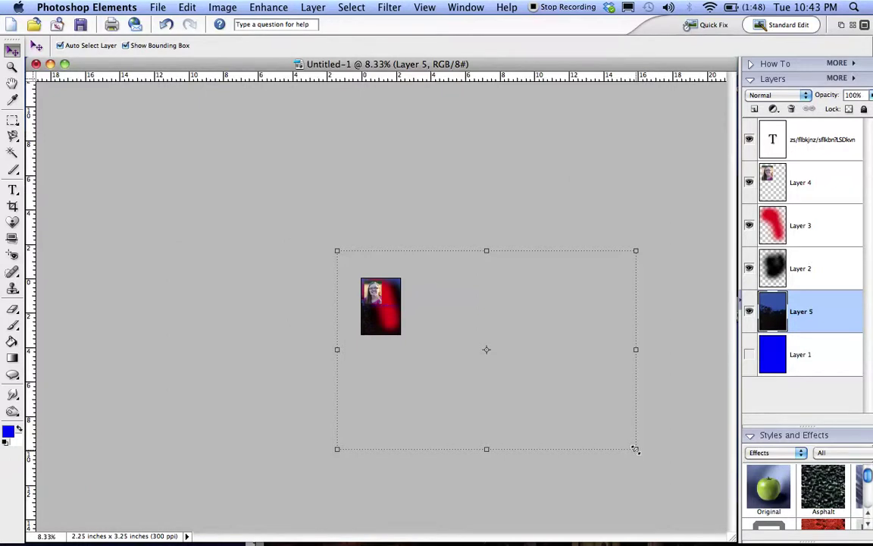
drag(635, 448, 390, 307)
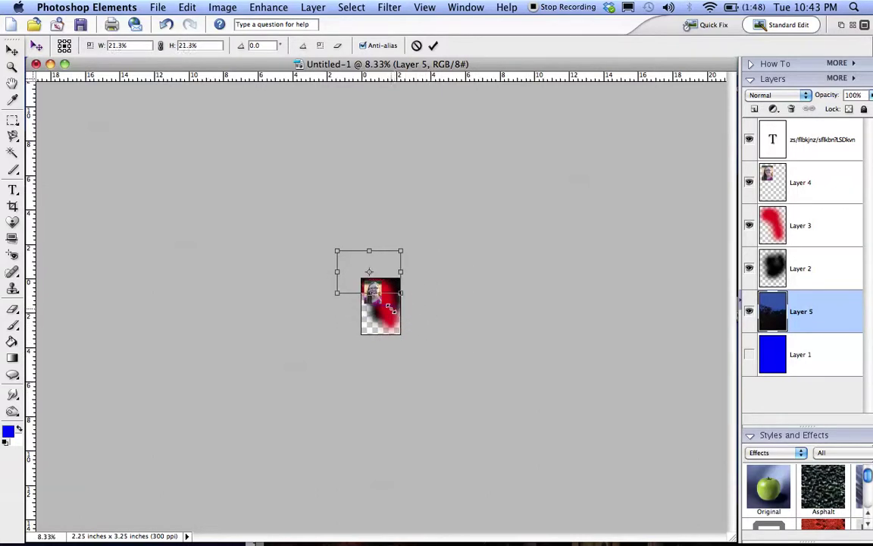
drag(379, 262, 381, 282)
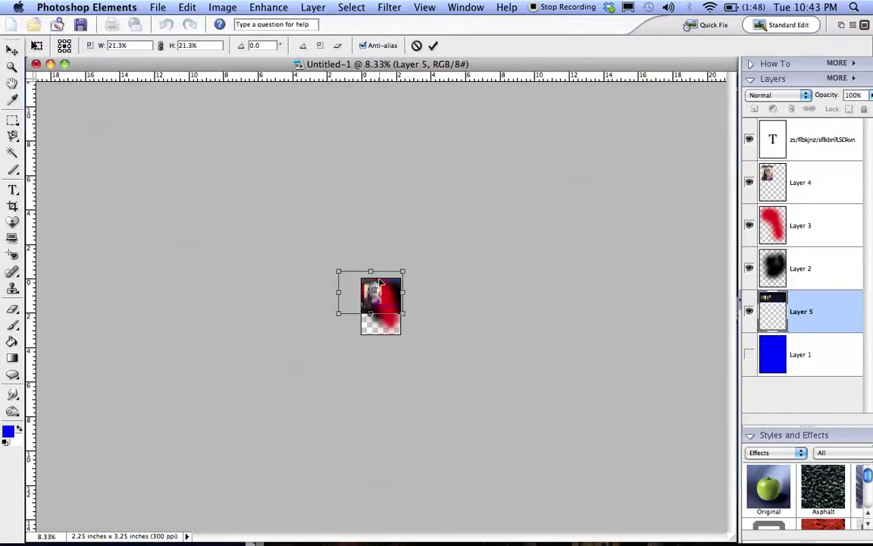
key(Down)
key(Down)
key(Down)
key(Down)
key(Down)
key(Down)
key(Down)
key(Down)
key(Down)
key(Down)
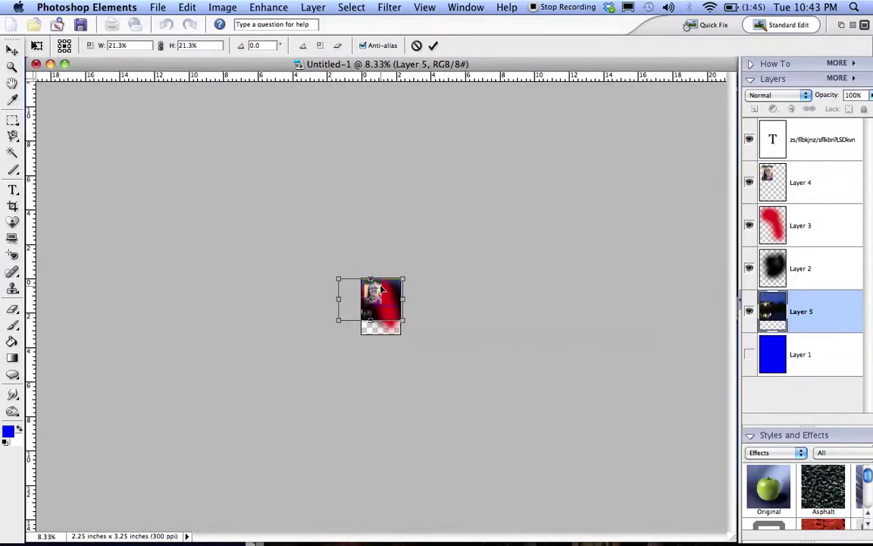
- Enlarge the gazebo photo to 28.3% so it fills the canvas height, and apply the transformation
key(super+equal)
key(super+equal)
key(super+equal)
key(super+equal)
key(super+equal)
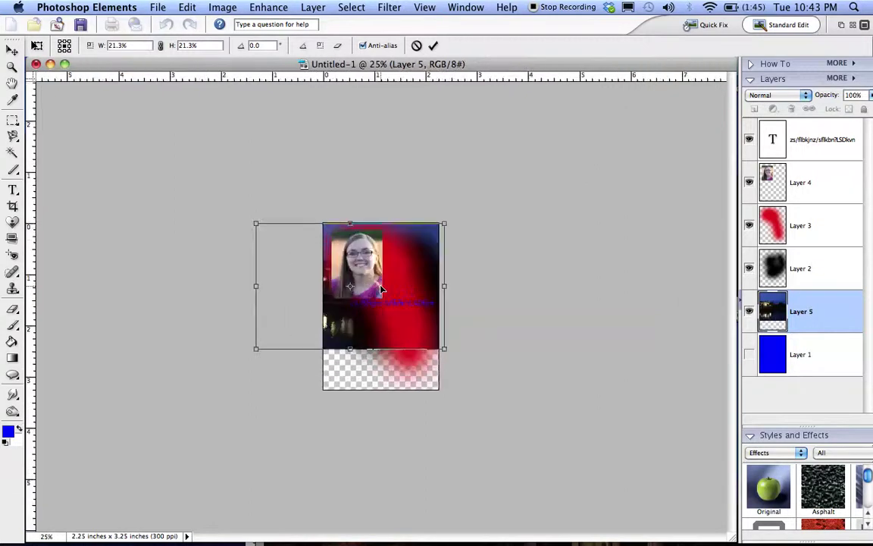
key(super+equal)
key(super+equal)
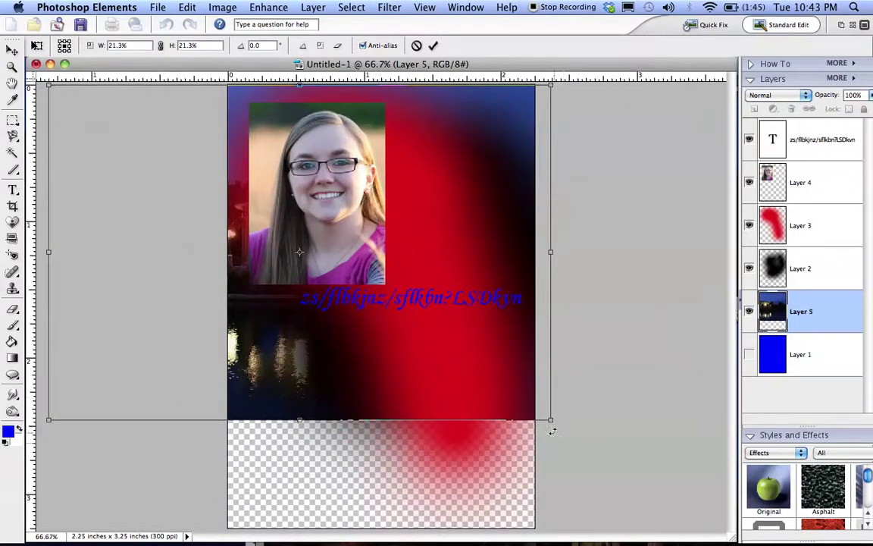
drag(555, 424, 705, 543)
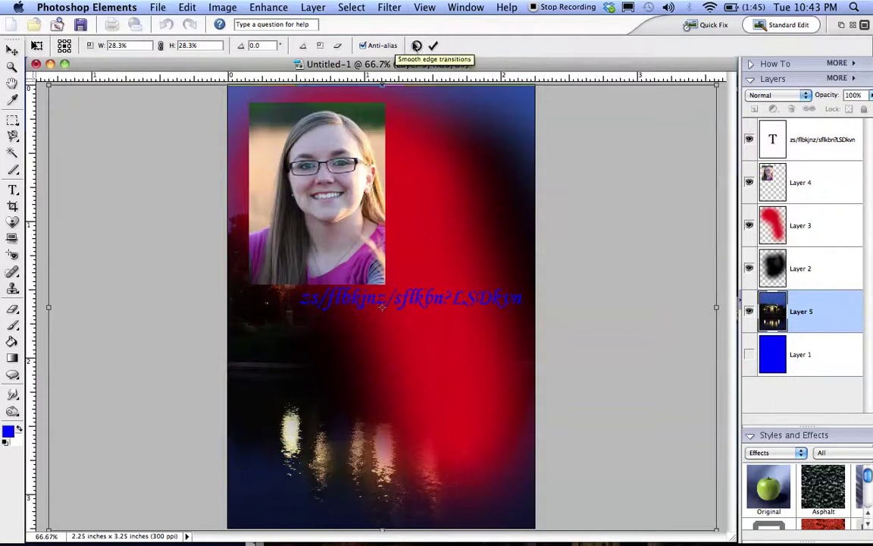
click(432, 46)
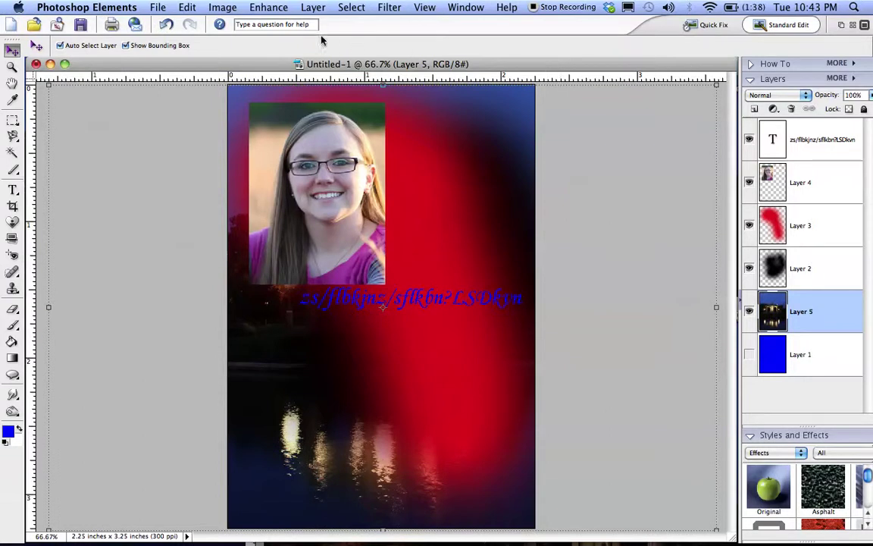
- Hide the black brush blot on Layer 2 and the red brush stroke on Layer 3
click(749, 270)
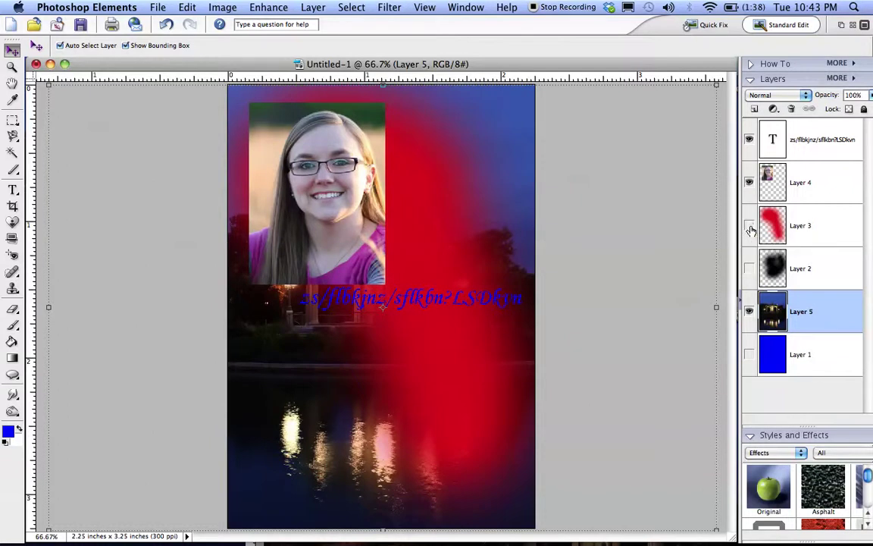
click(750, 228)
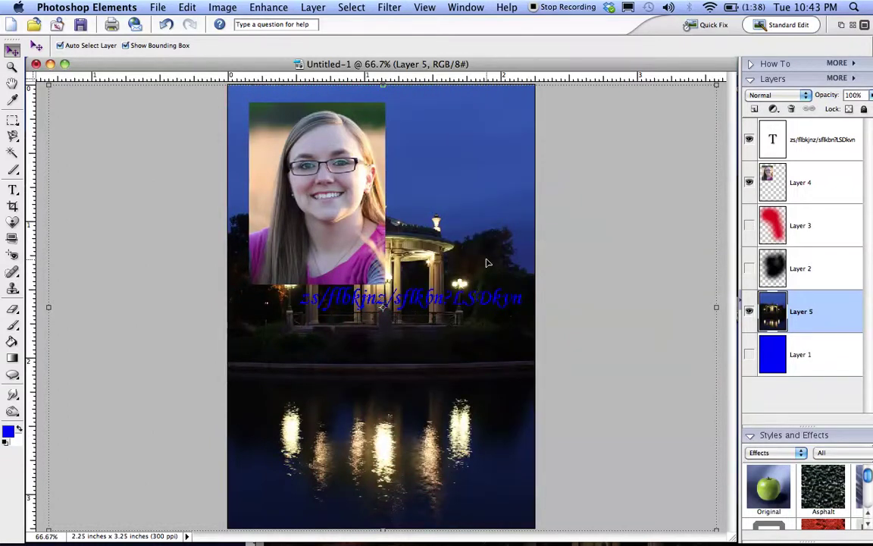
- Recolor the entire blue text line to near-white and commit the text edit
click(808, 144)
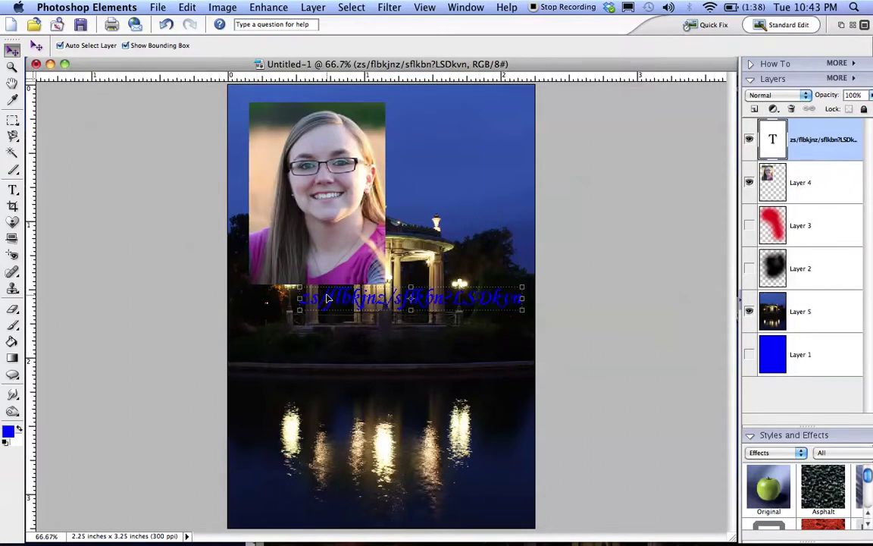
click(11, 190)
click(391, 302)
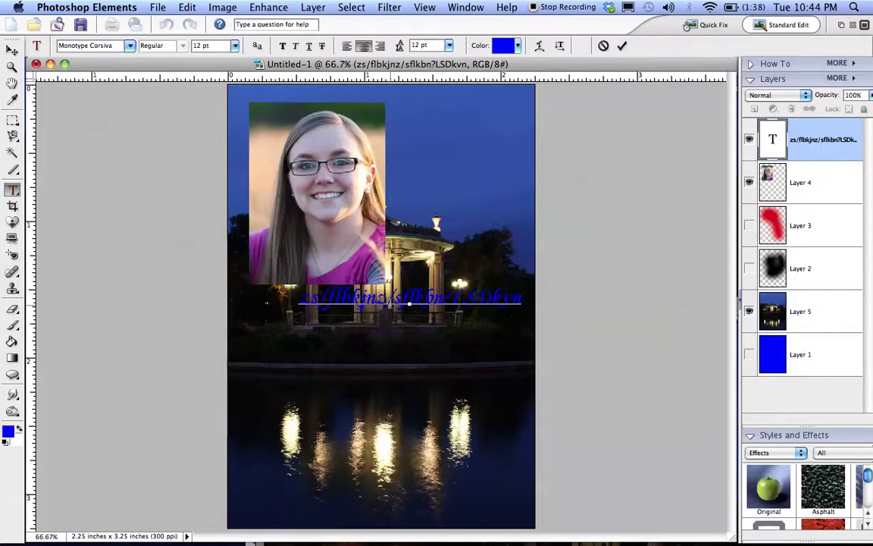
key(super+a)
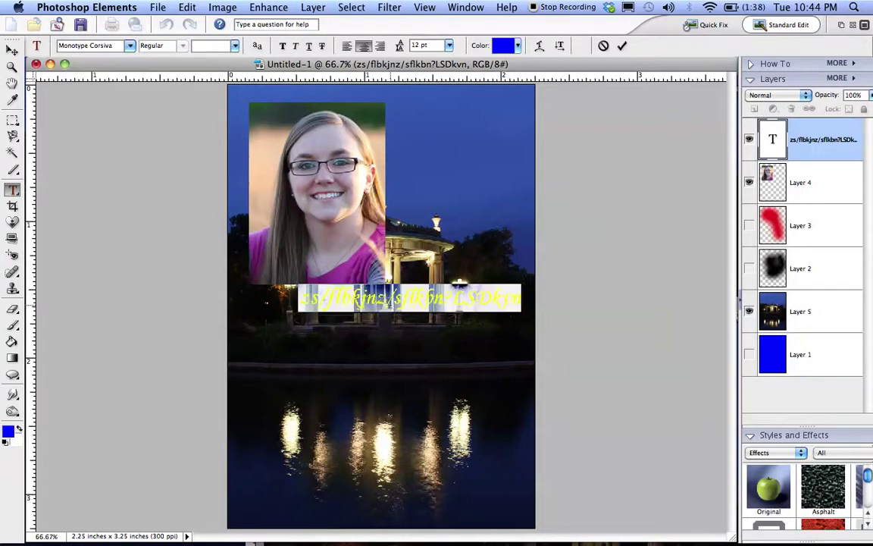
click(8, 431)
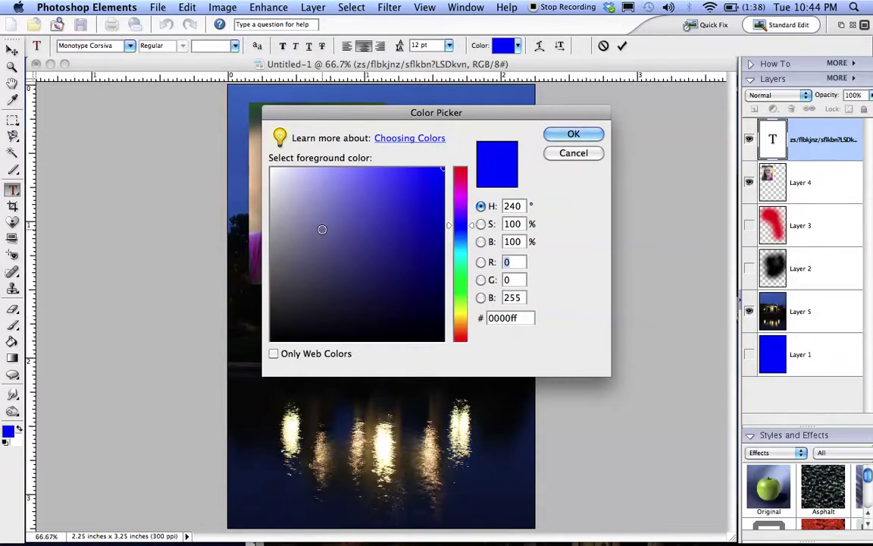
click(312, 221)
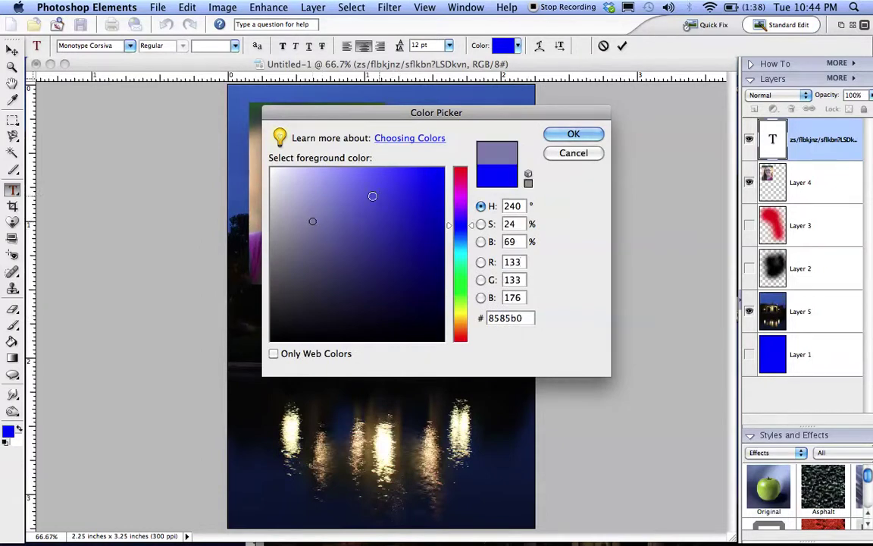
drag(276, 185, 271, 175)
click(578, 137)
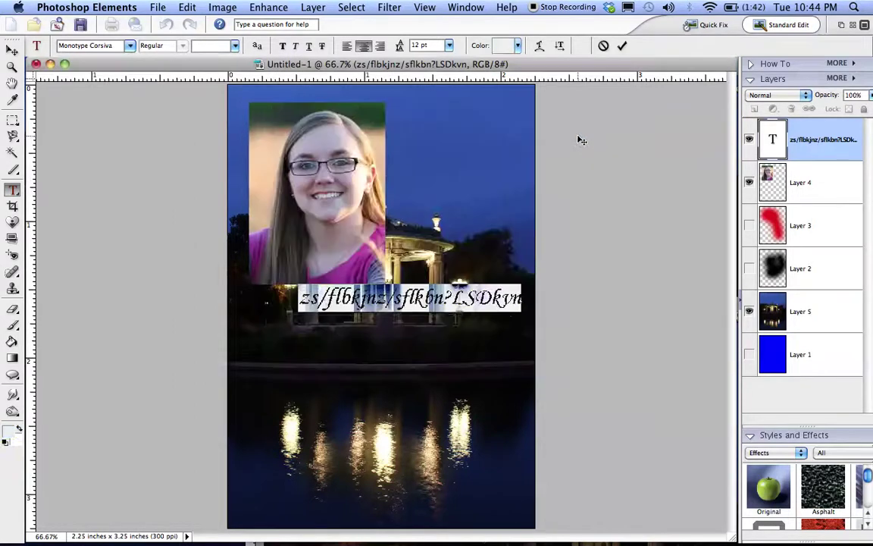
key(KP_Enter)
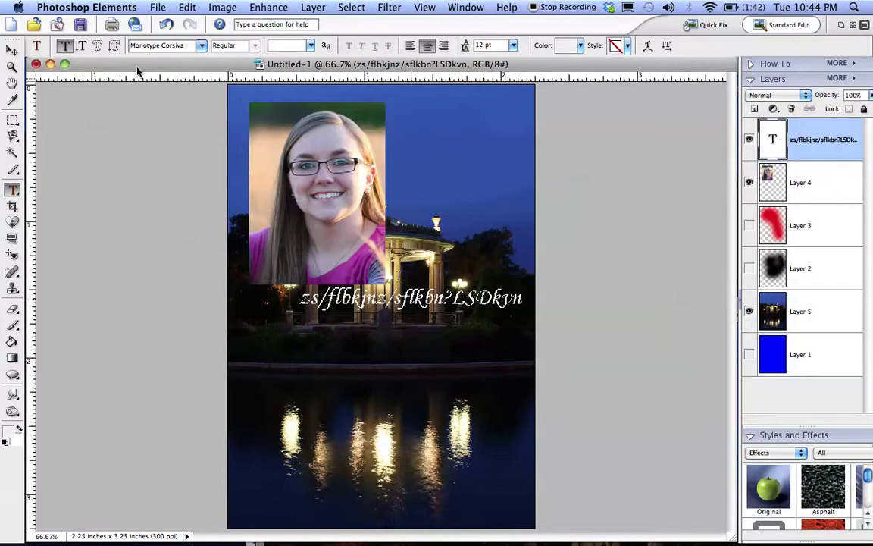
- Move the text line down below the gazebo to the water's edge, just above the light reflections
click(11, 50)
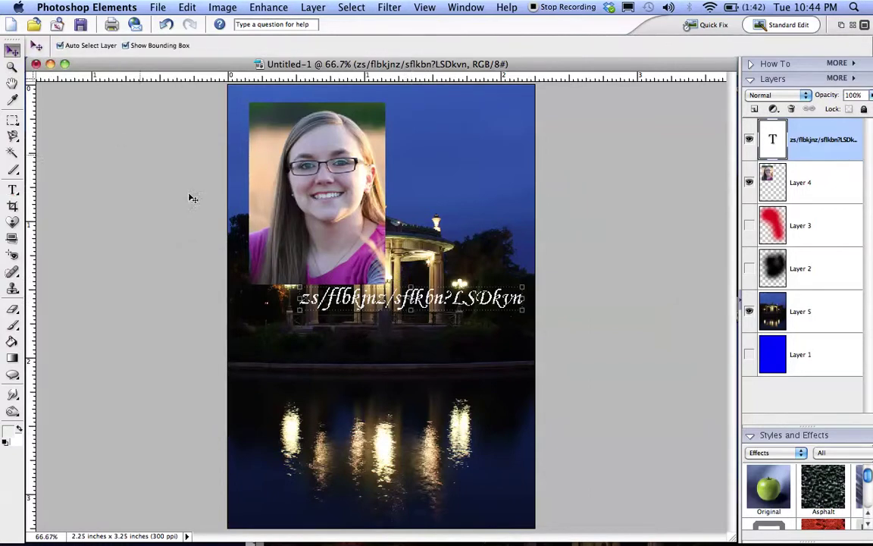
drag(346, 301, 328, 385)
mouse_move(334, 385)
mouse_down()
mouse_move(298, 449)
mouse_move(326, 454)
mouse_move(324, 417)
mouse_move(343, 385)
mouse_up()
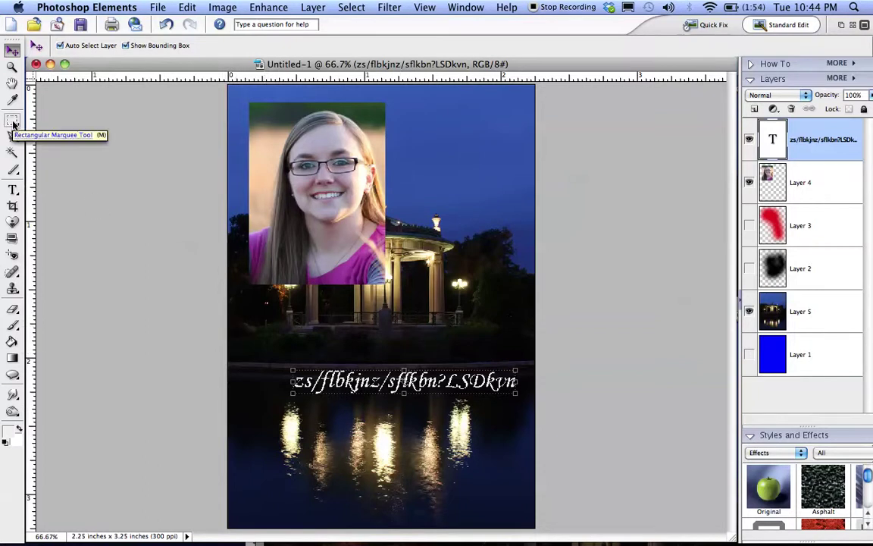
- Select a rectangular area around the text line with the marquee and set the foreground color to dark blue 0a0d82
drag(13, 124, 52, 119)
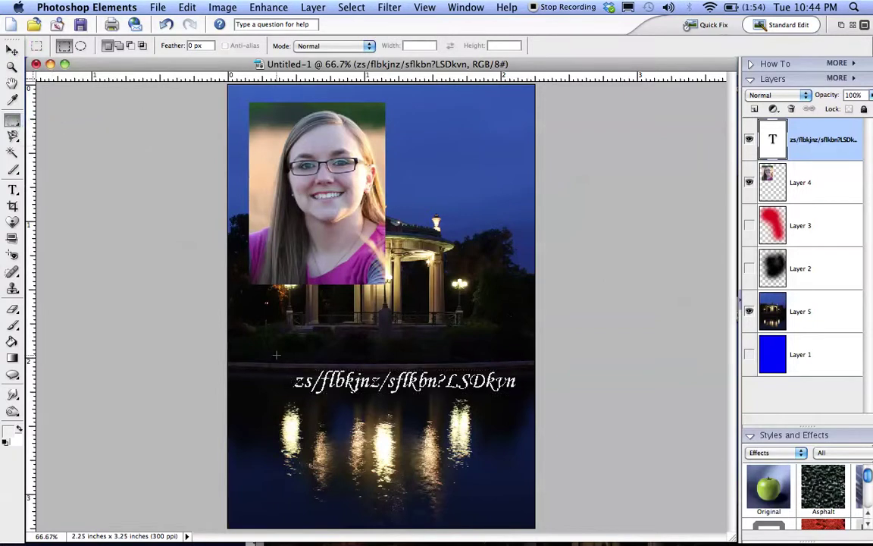
drag(278, 367, 522, 398)
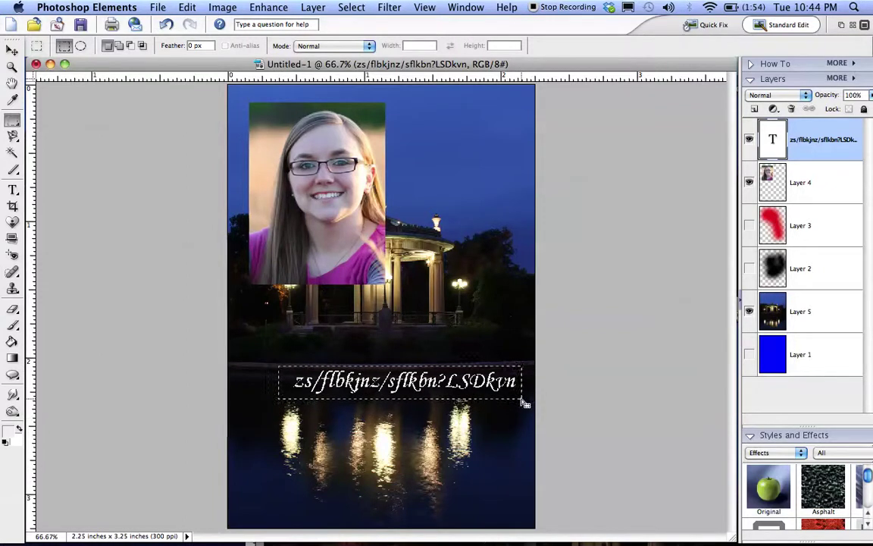
click(6, 433)
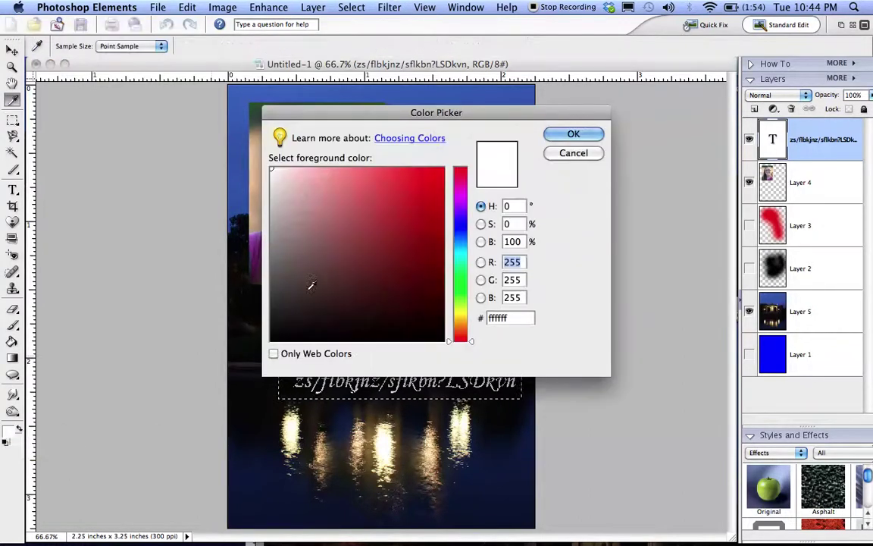
click(458, 227)
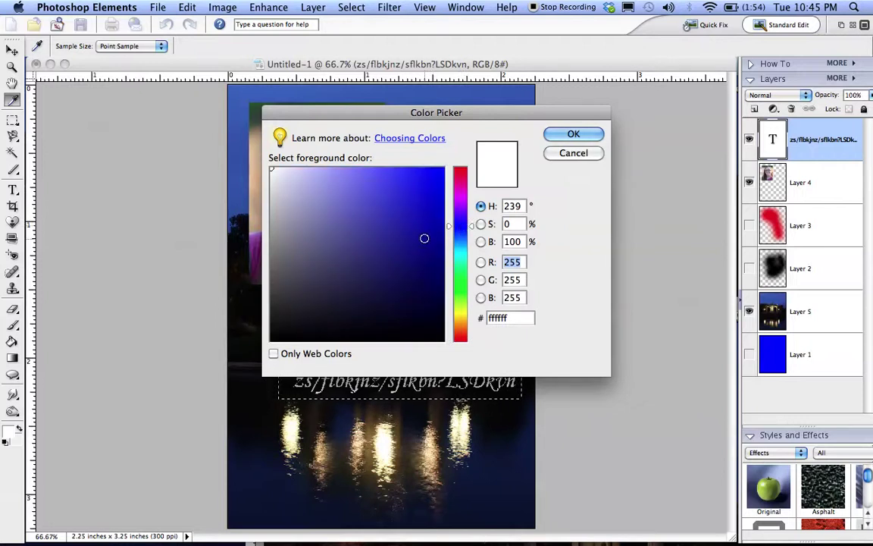
click(430, 252)
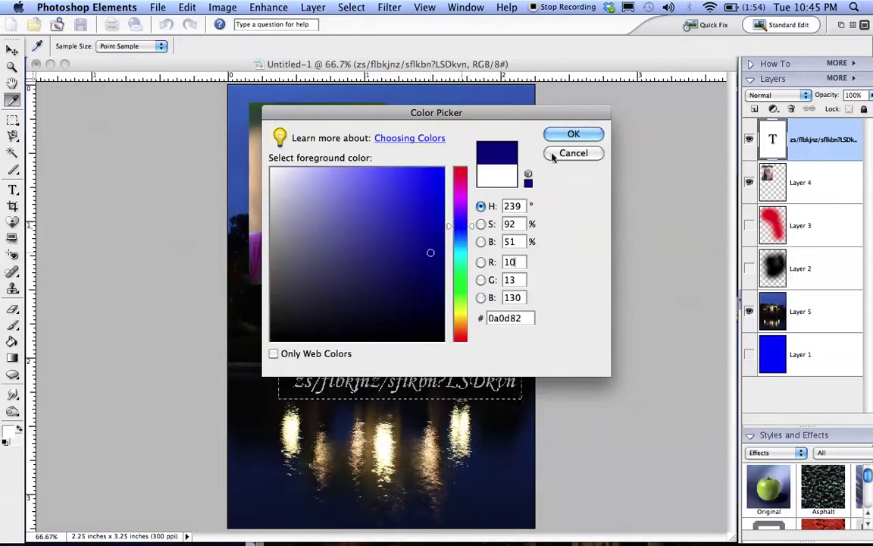
click(574, 135)
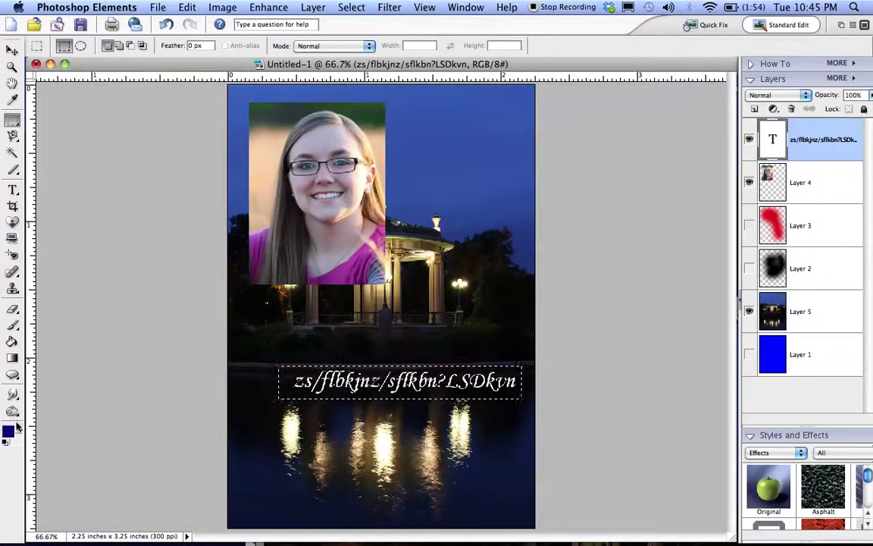
- Try to fill the selected rectangle with the foreground color directly on the text layer, accepting simplification of the type
click(13, 342)
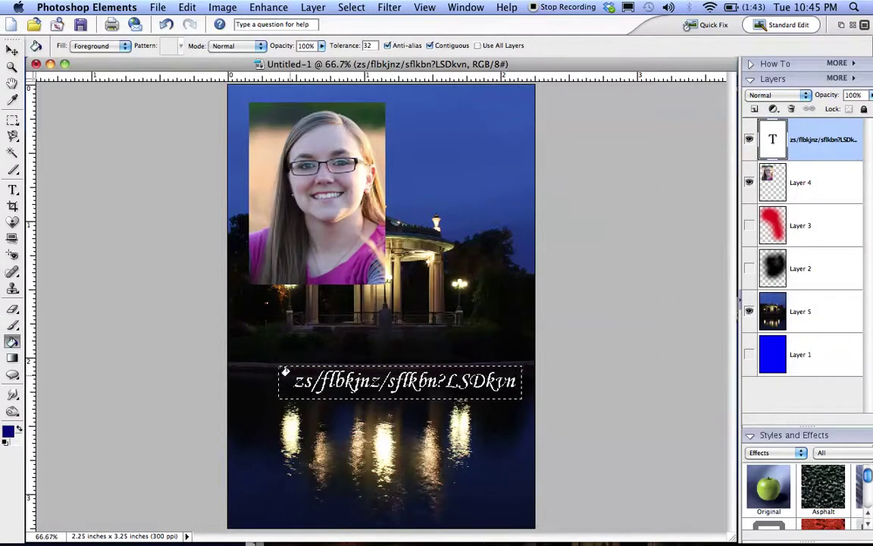
click(285, 372)
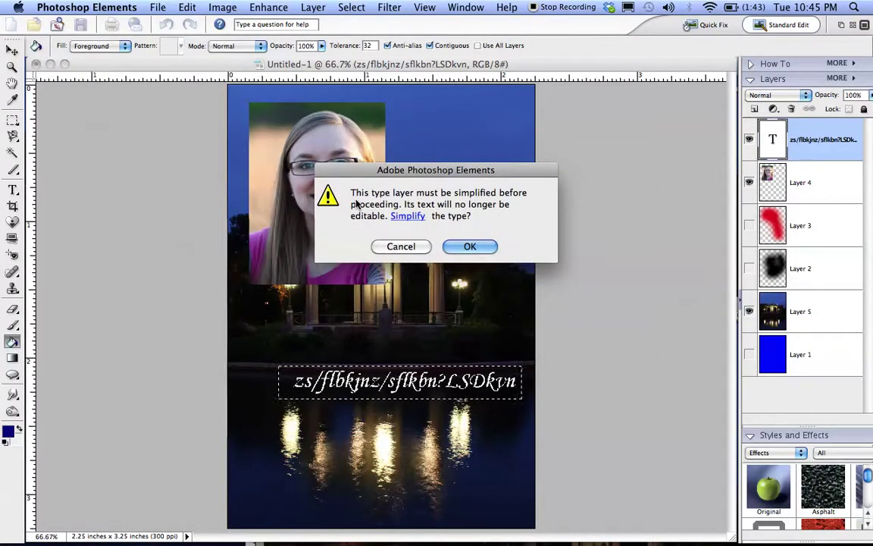
click(470, 247)
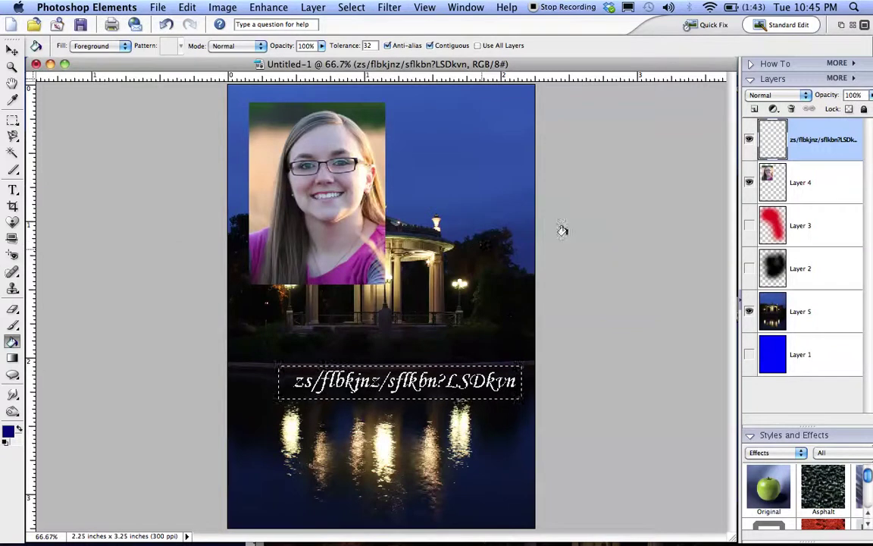
- Add a new layer above the text layer and fill the selected rectangle with dark blue
click(325, 7)
mouse_move(410, 24)
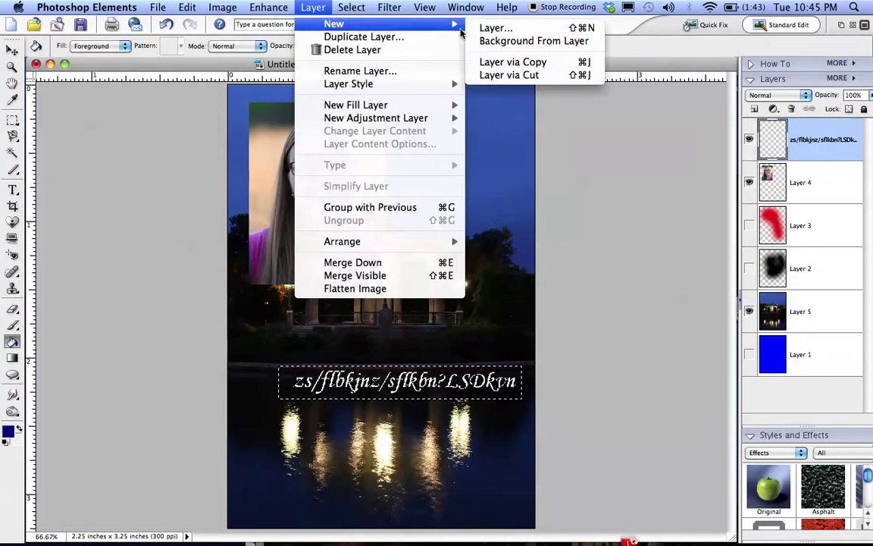
click(509, 32)
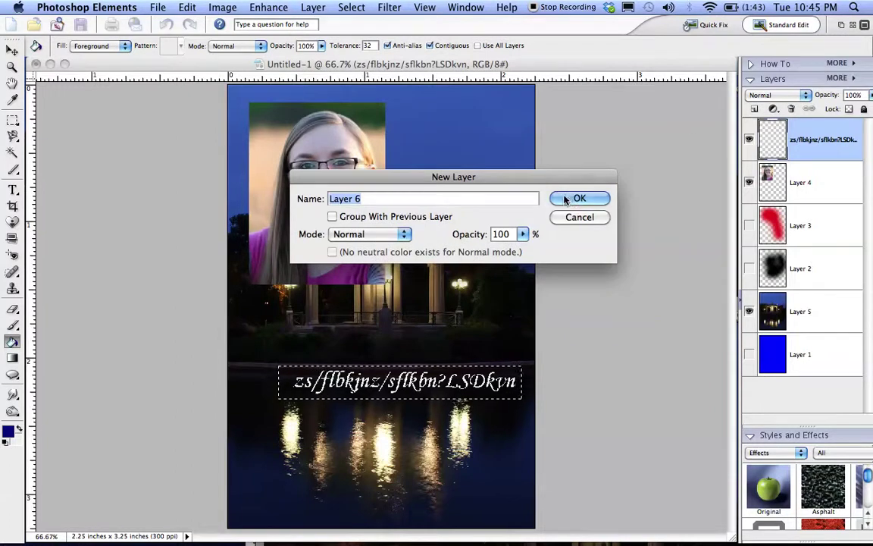
click(568, 199)
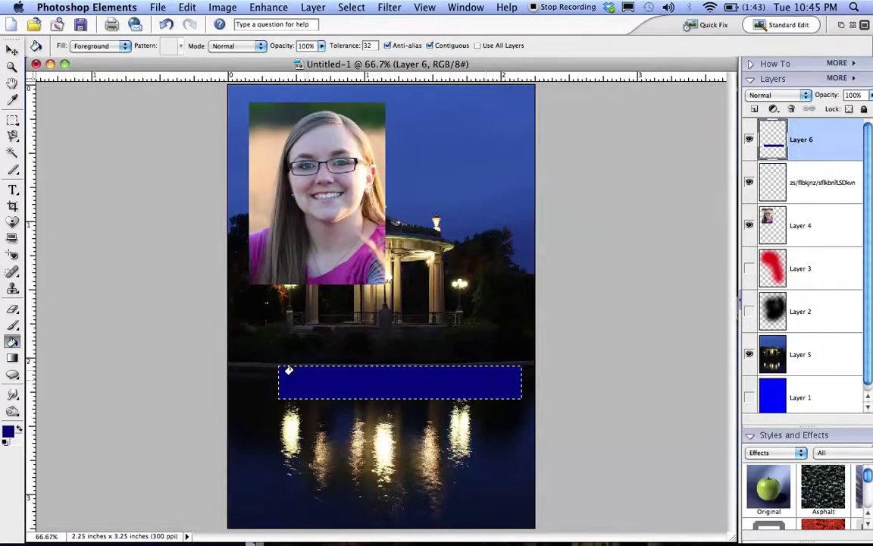
- Undo the rectangle fill, the new layer and the text simplification, and remove the marquee selection
key(super+z)
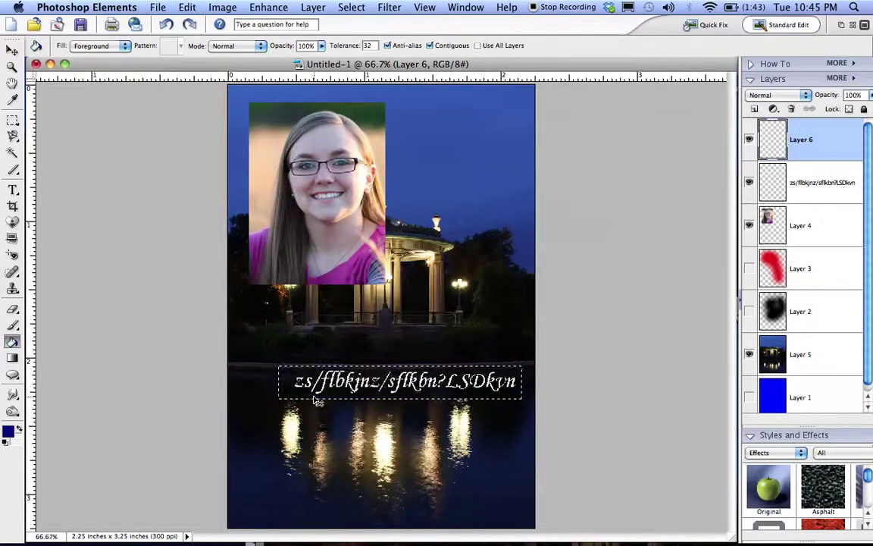
key(super+z)
key(super+z)
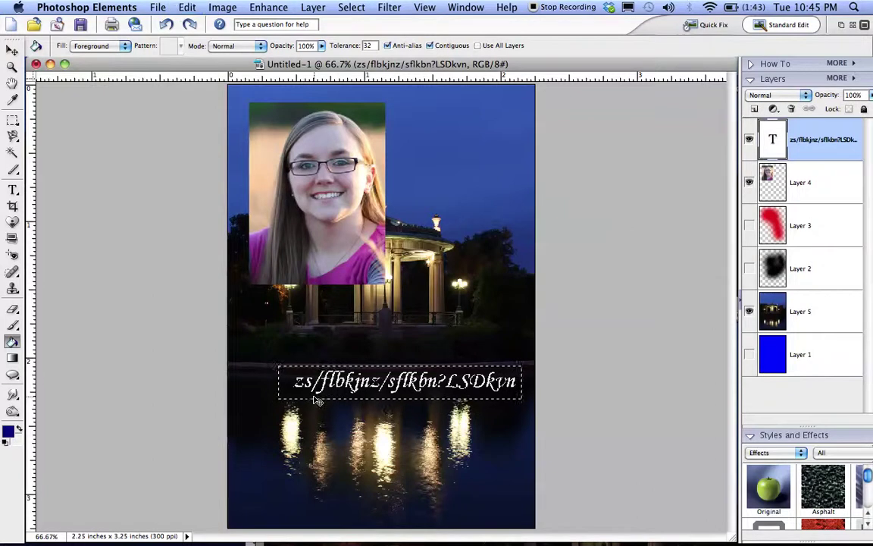
key(super+z)
click(351, 6)
click(181, 135)
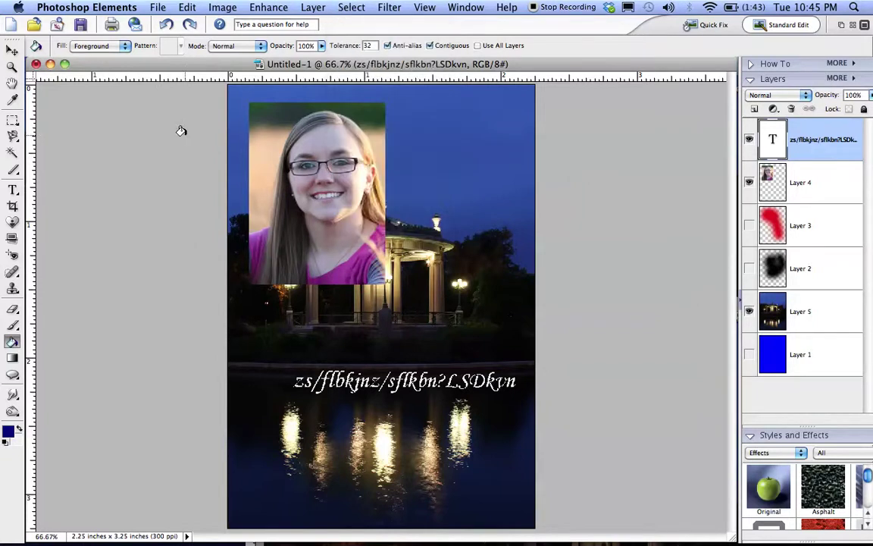
- Create a new layer above the gazebo photo and move it up to sit directly below the text layer
click(12, 50)
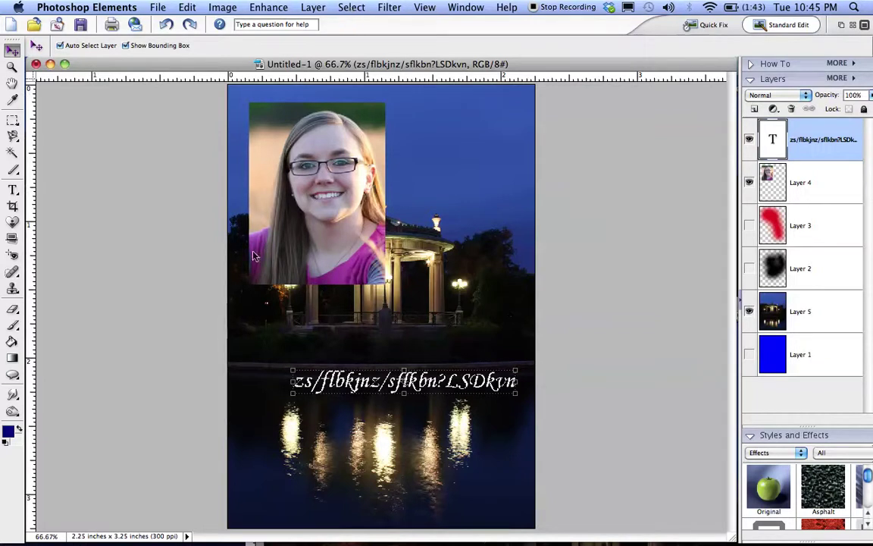
click(232, 315)
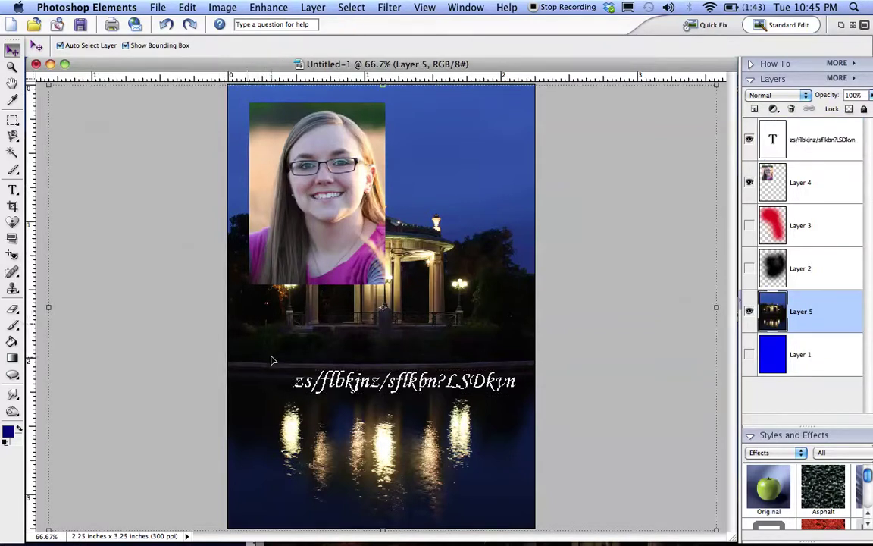
click(313, 7)
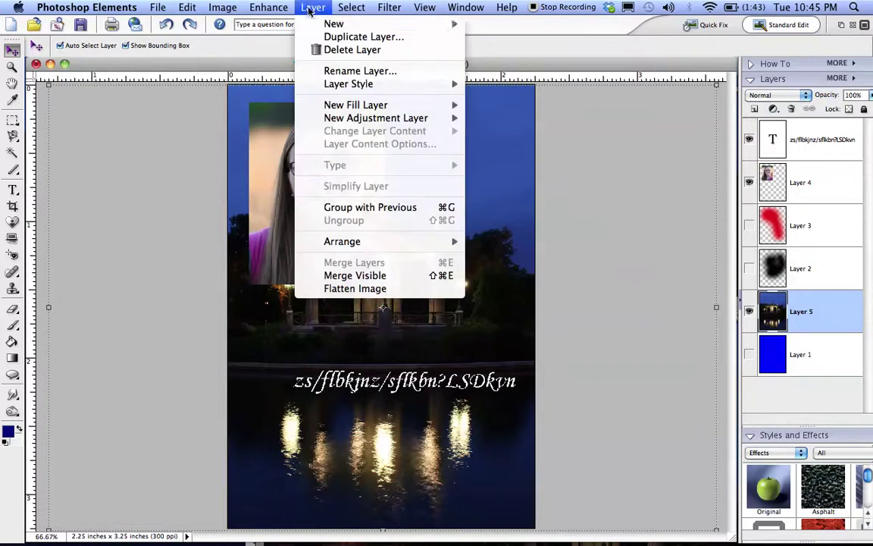
mouse_move(319, 25)
click(496, 28)
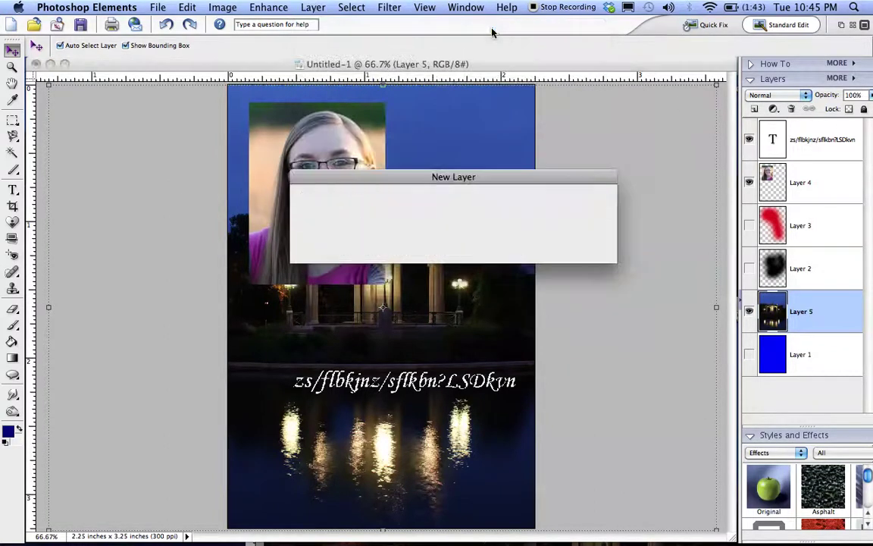
click(570, 200)
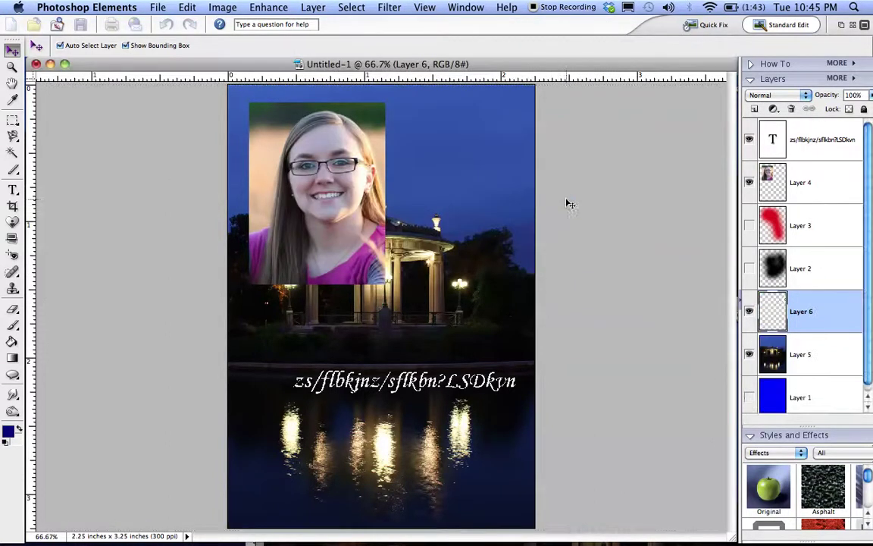
drag(815, 319, 809, 178)
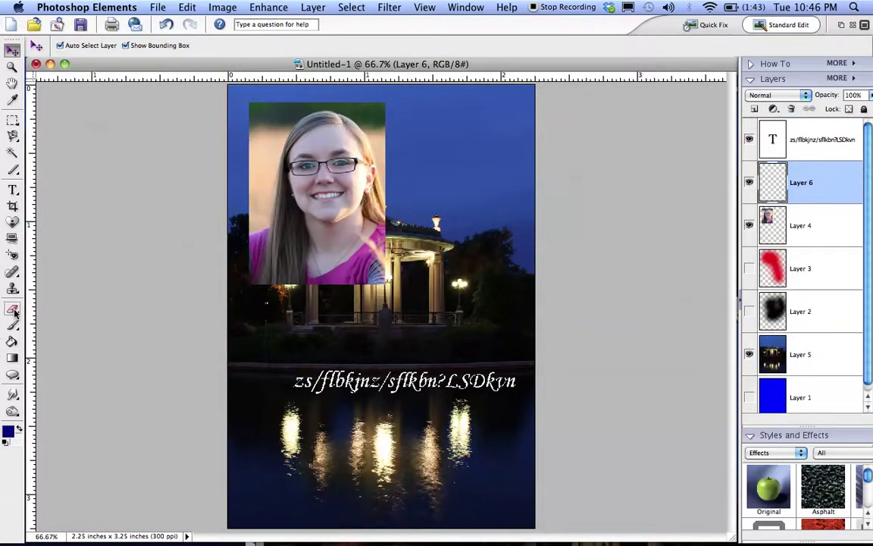
- Fill all of Layer 6 with dark blue using the Paint Bucket, and undo the fill
click(11, 342)
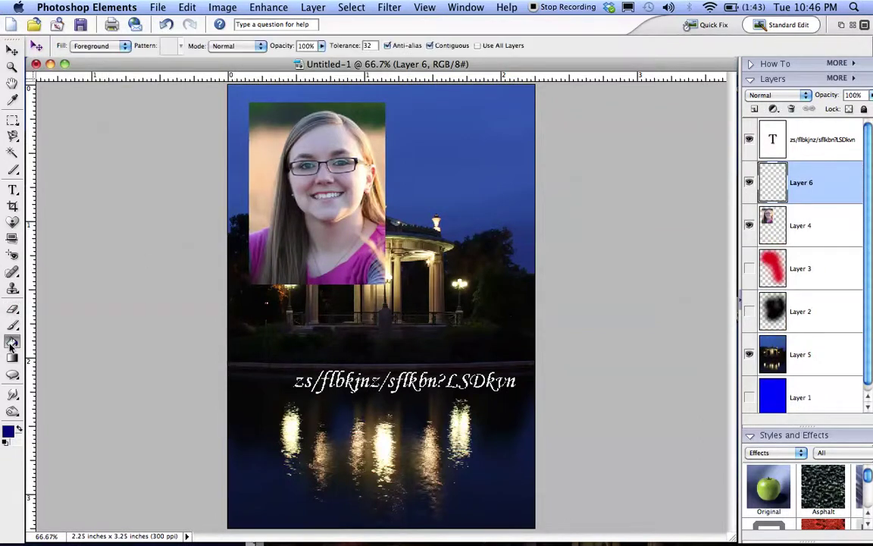
click(260, 419)
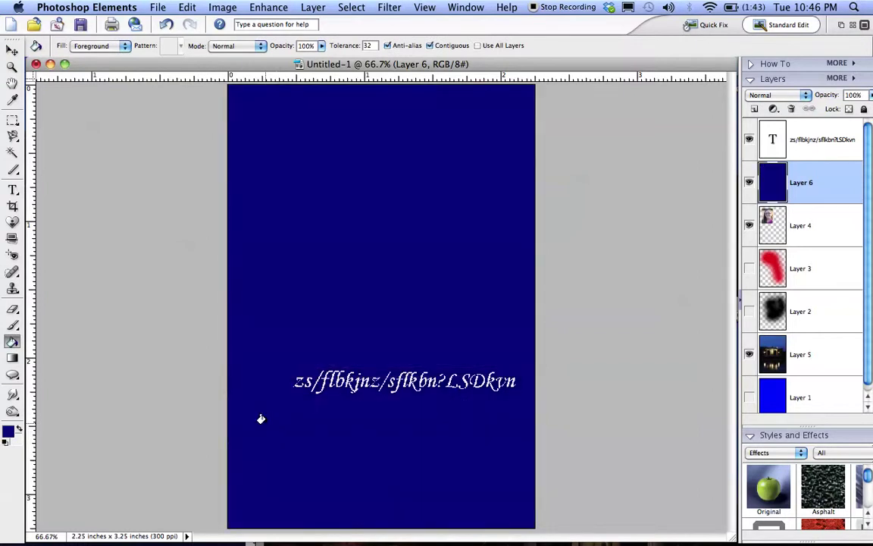
key(super+z)
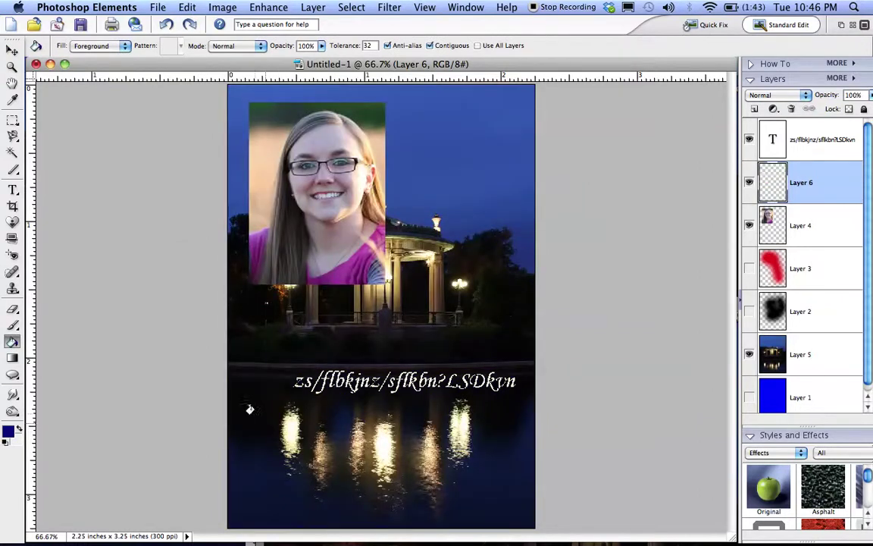
- Fill a marquee-selected rectangle behind the text line with dark blue on Layer 6 and lower the layer's opacity to 49%
click(12, 122)
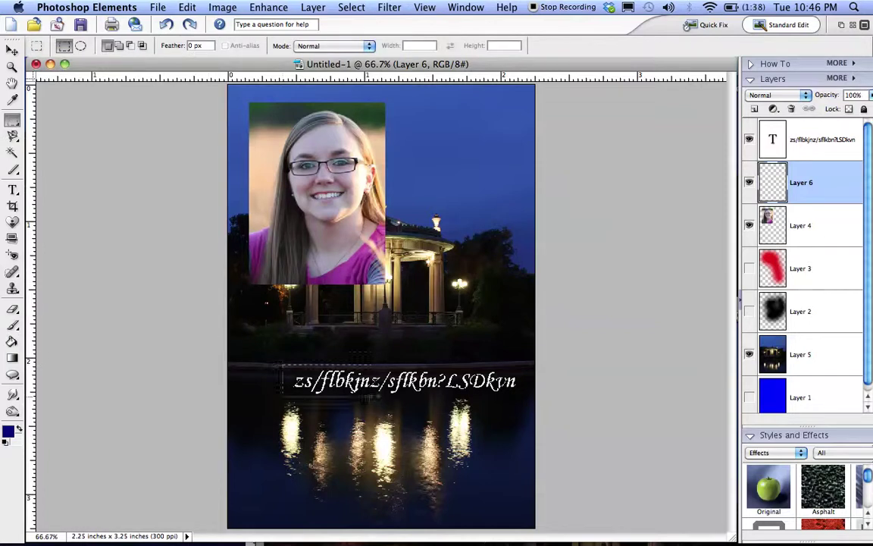
drag(480, 410, 528, 409)
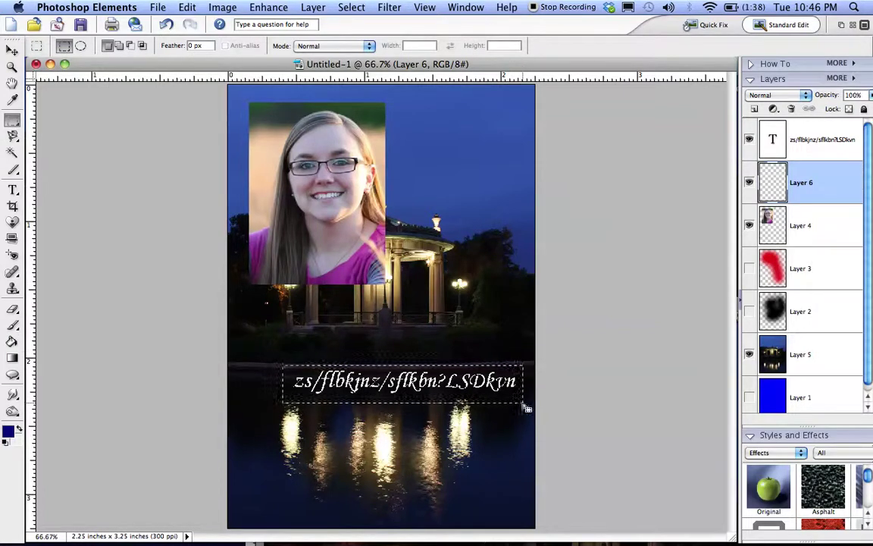
click(12, 341)
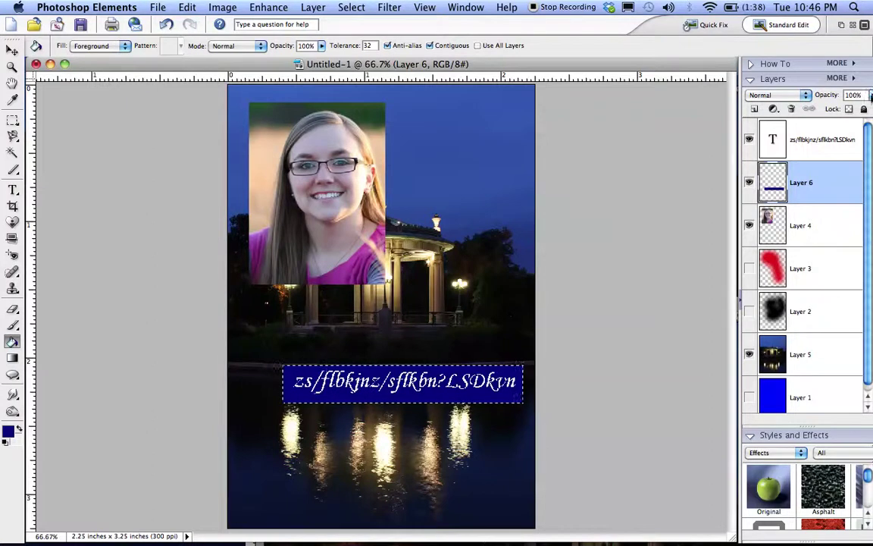
click(871, 95)
drag(859, 111, 827, 110)
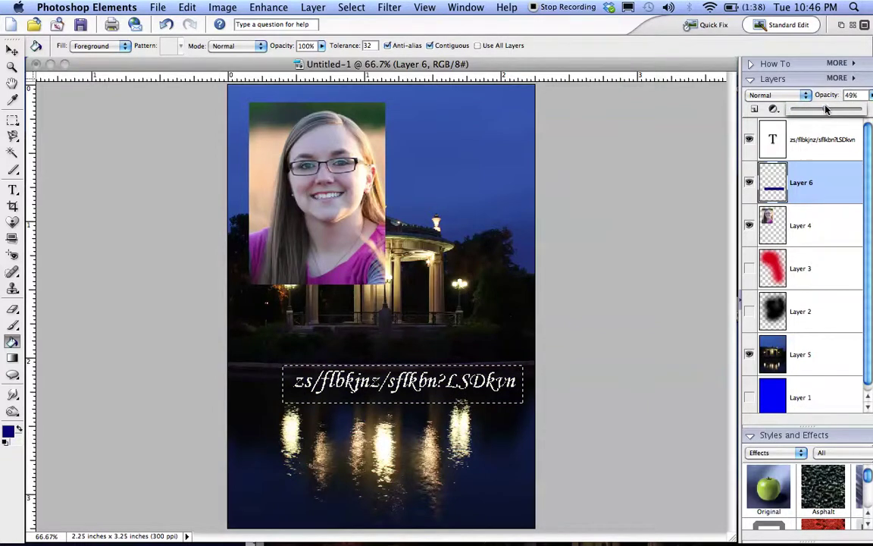
- Hide Layer 6 and the text layer, and switch the portrait on Layer 4 off and back on
click(749, 183)
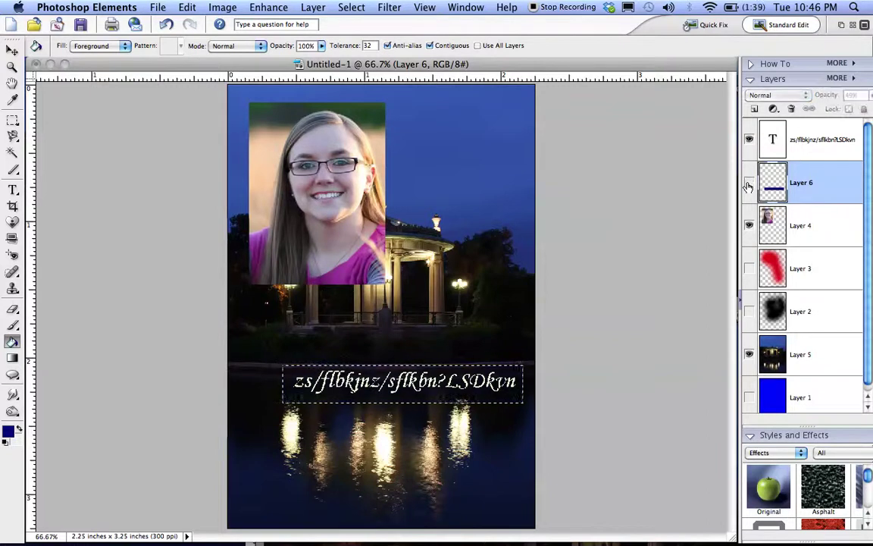
click(749, 140)
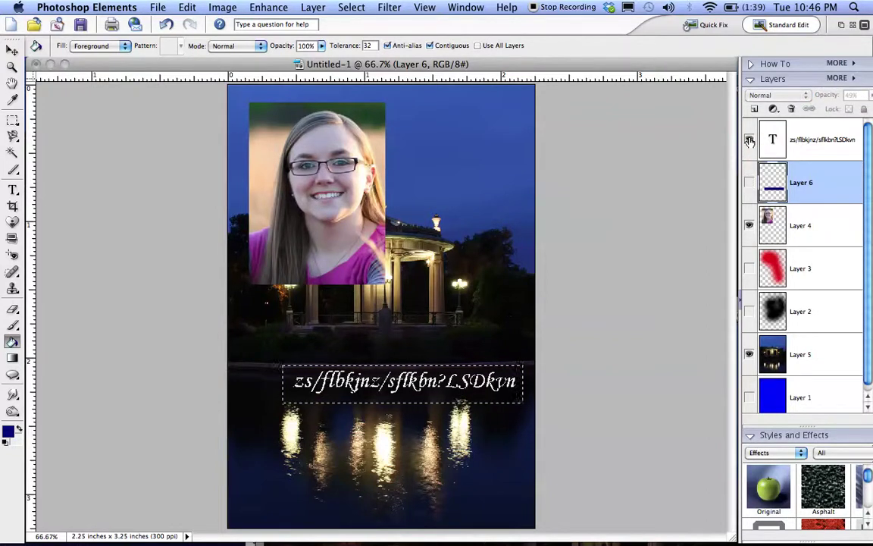
click(748, 184)
click(749, 185)
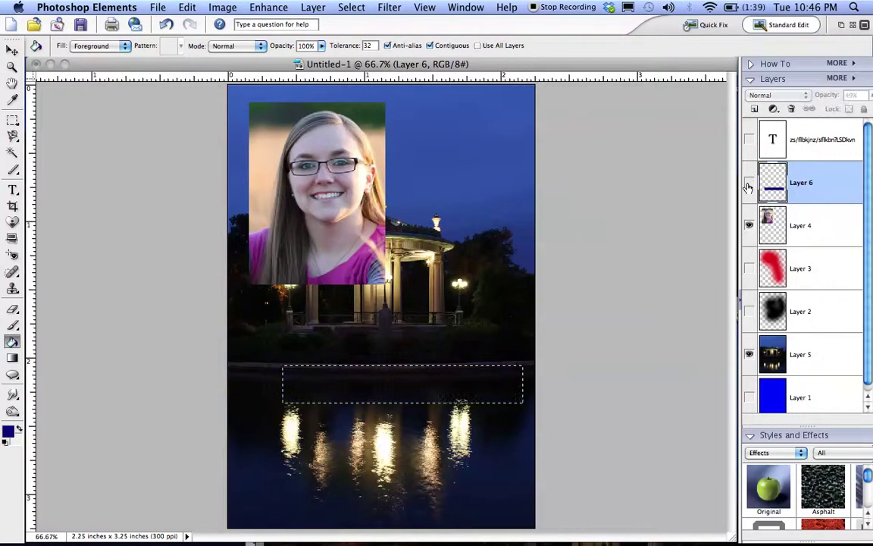
click(749, 226)
click(749, 226)
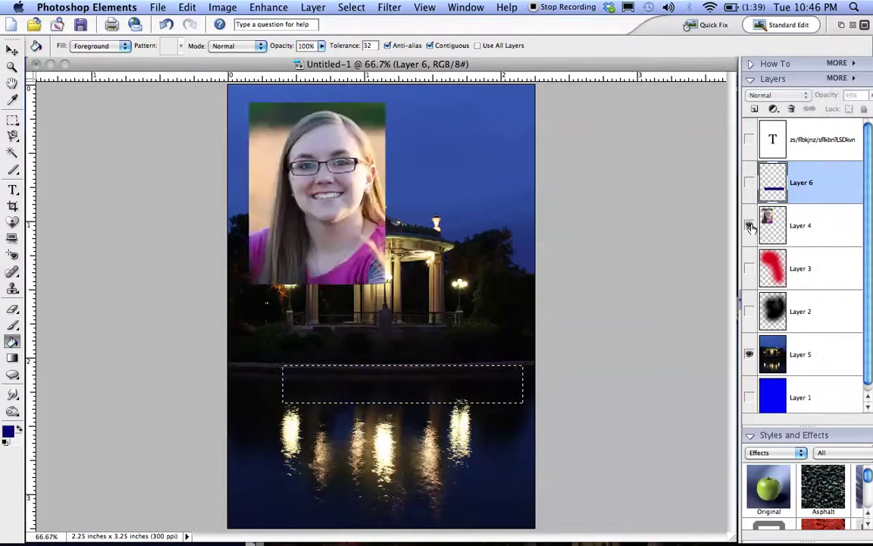
- Show the red stroke on Layer 3 and the black blot on Layer 2, and switch Layer 5 off and back on
click(749, 270)
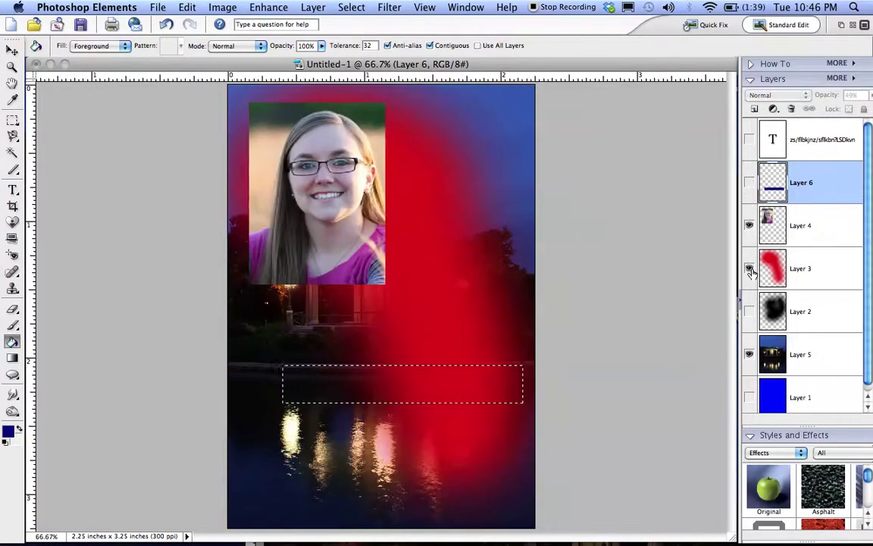
click(749, 311)
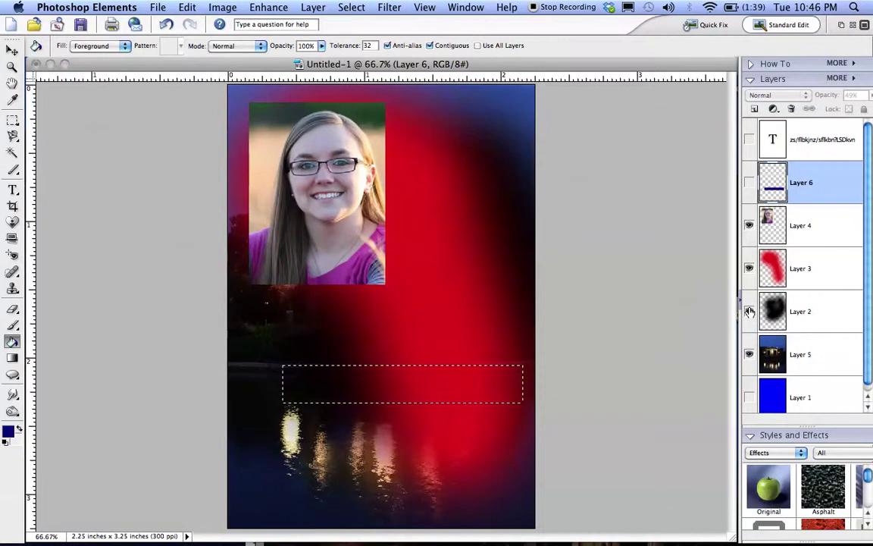
click(749, 356)
click(749, 356)
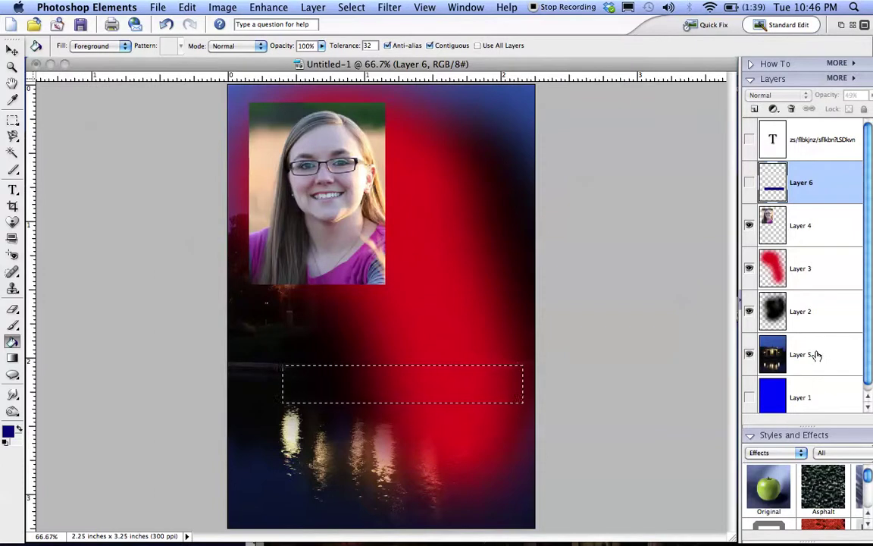
- Move the night photo on Layer 5 above the red stroke on Layer 3 and lower its opacity to 50%
drag(817, 354, 812, 257)
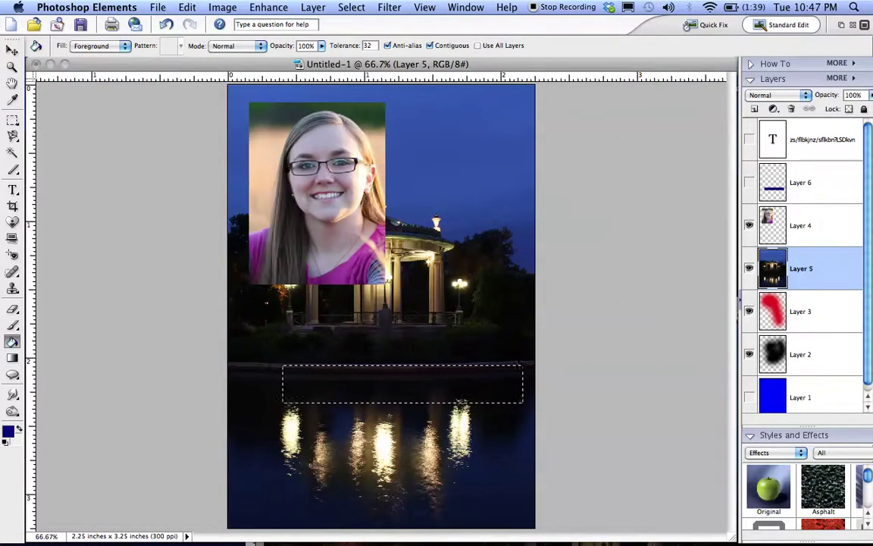
click(871, 96)
drag(861, 110, 821, 110)
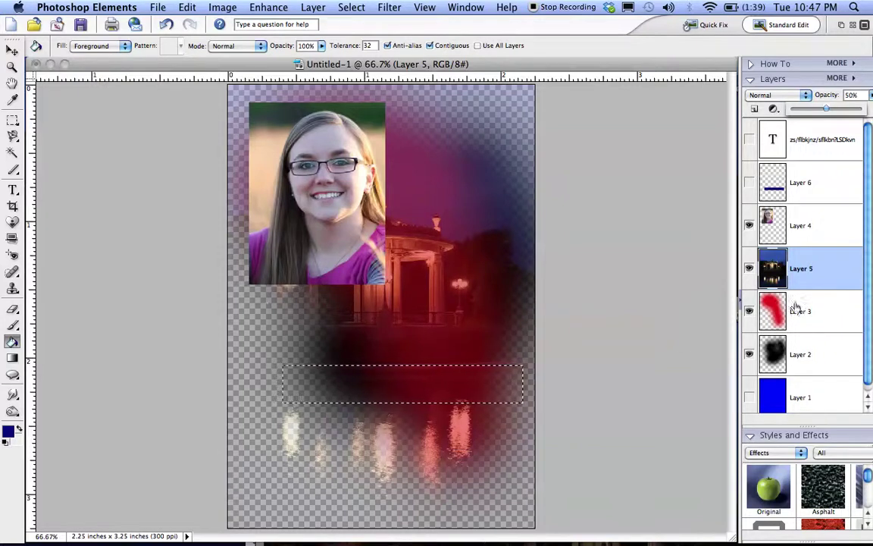
- Hide the red stroke on Layer 3 and the black blot on Layer 2, and set Layer 5's opacity to 70%
click(749, 311)
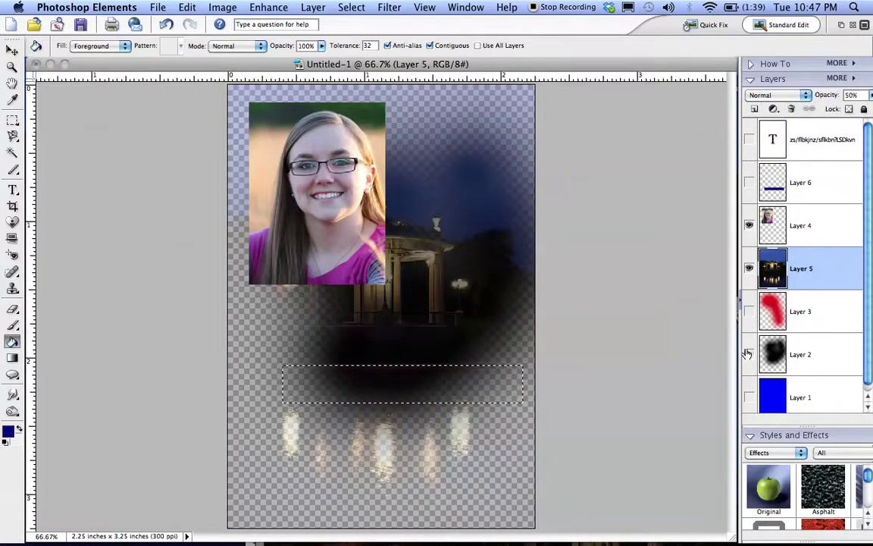
click(749, 351)
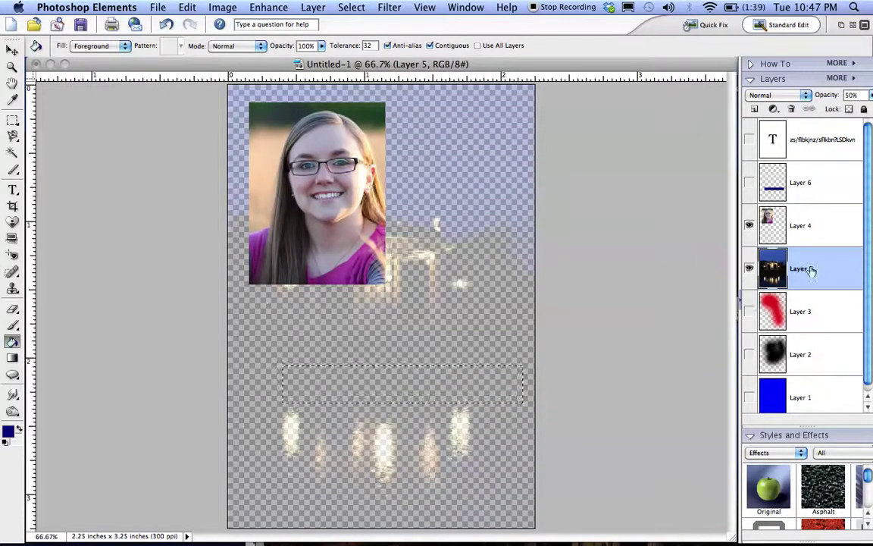
click(871, 96)
drag(828, 111, 843, 110)
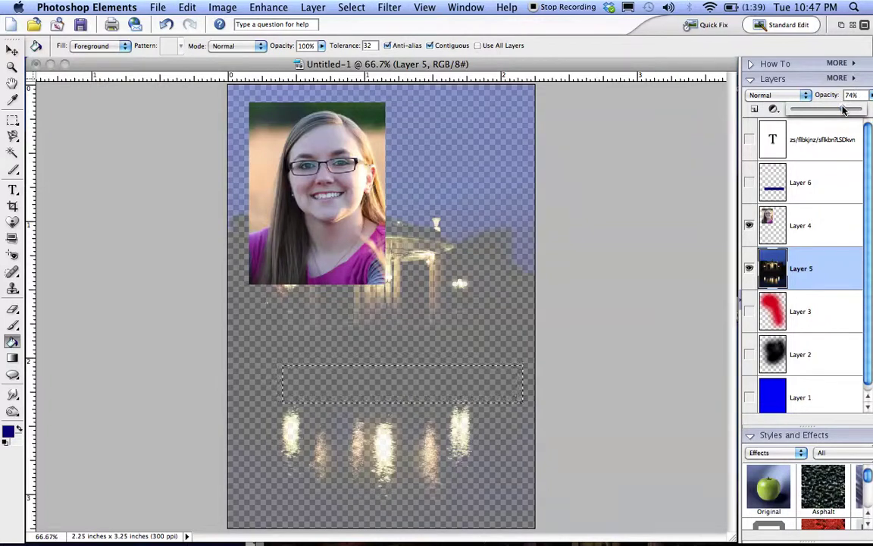
drag(829, 111, 840, 113)
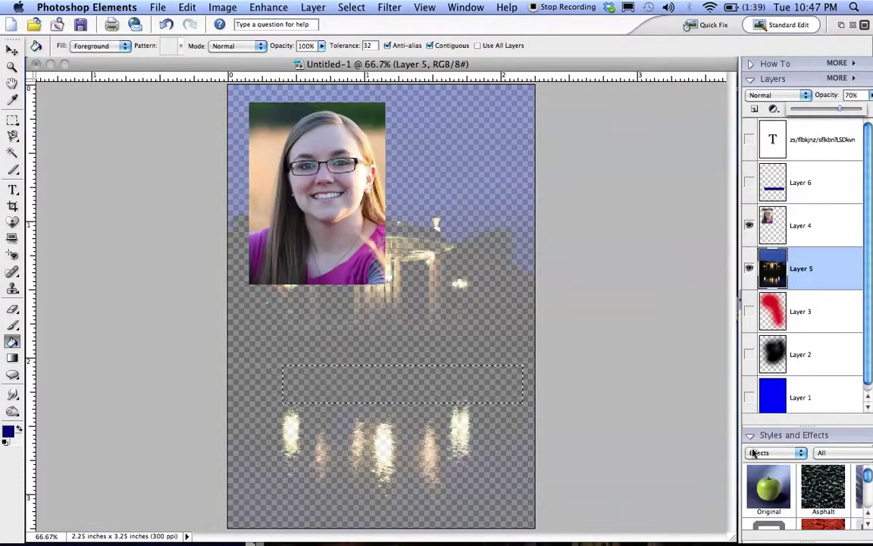
- Show the solid blue Layer 1 beneath the photo and set Layer 5's opacity to 100%
click(749, 397)
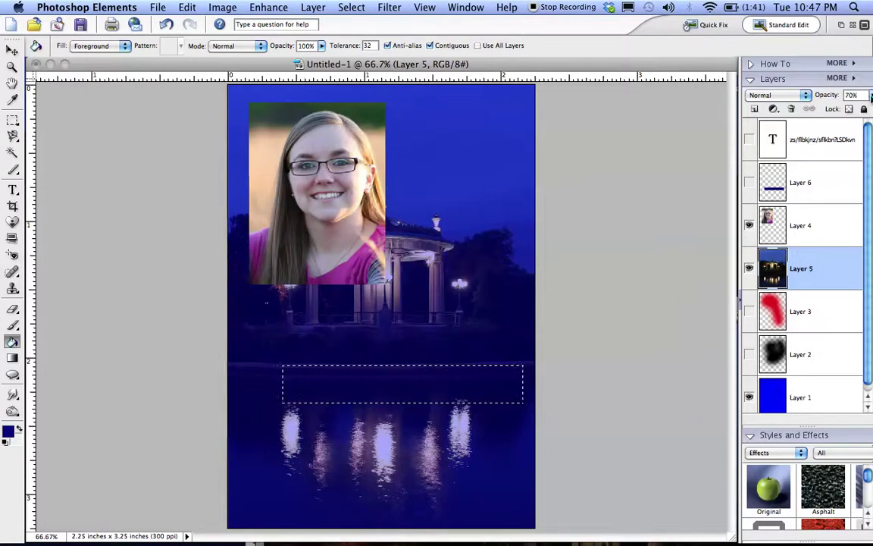
click(870, 95)
drag(842, 112, 860, 108)
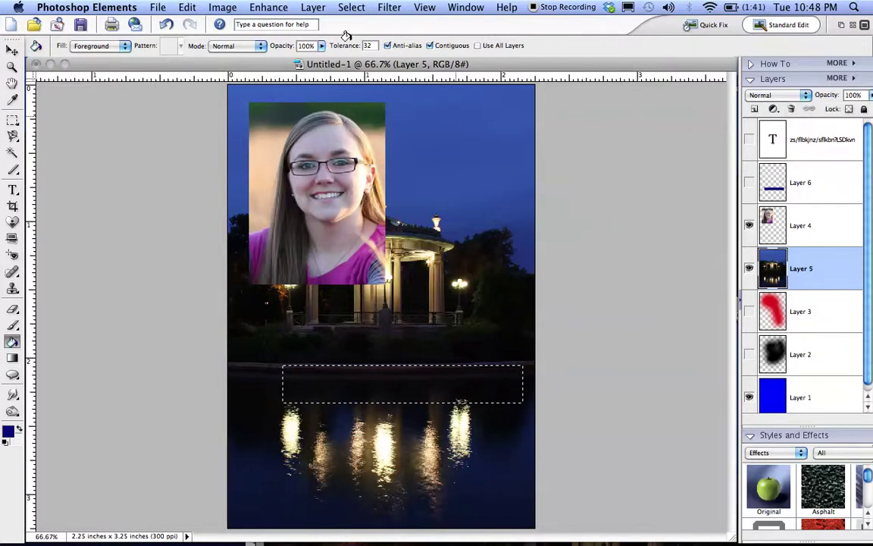
- Deselect the rectangular marquee, and show the blue bar on Layer 6 and the text layer
click(351, 7)
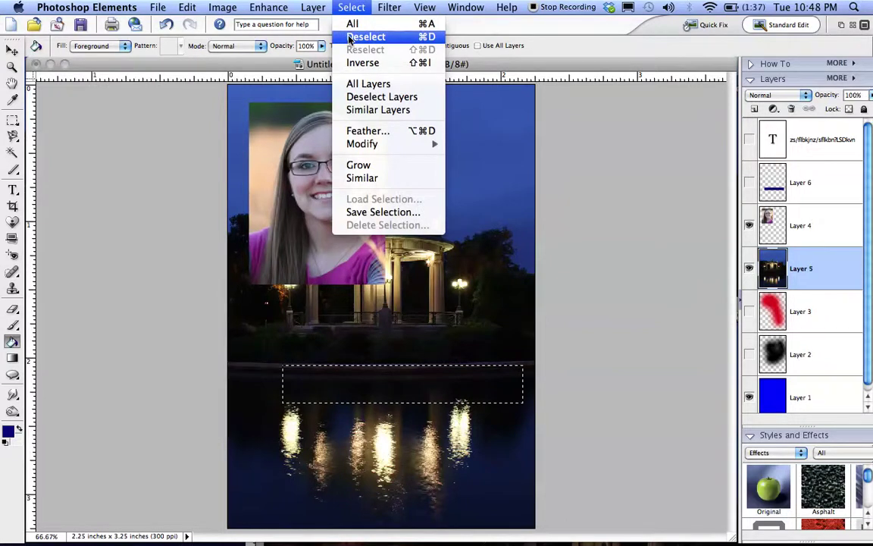
click(352, 37)
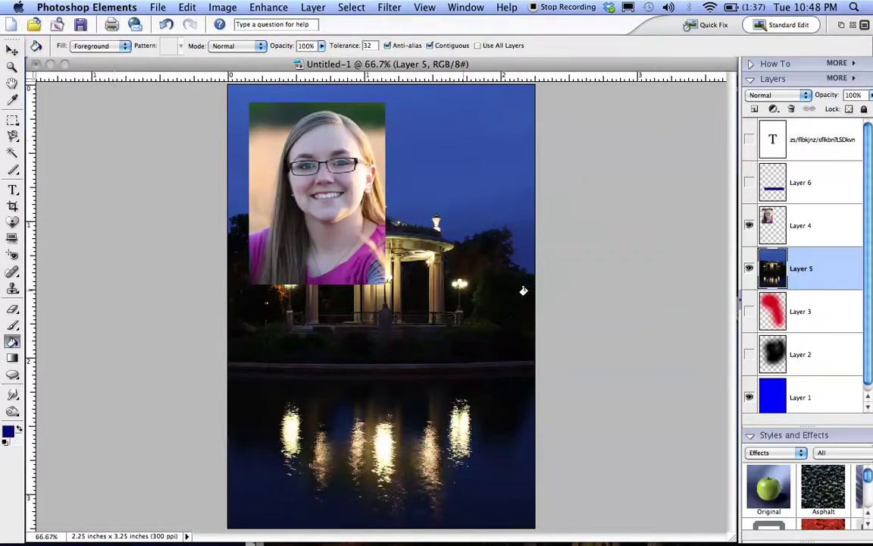
click(749, 183)
click(749, 139)
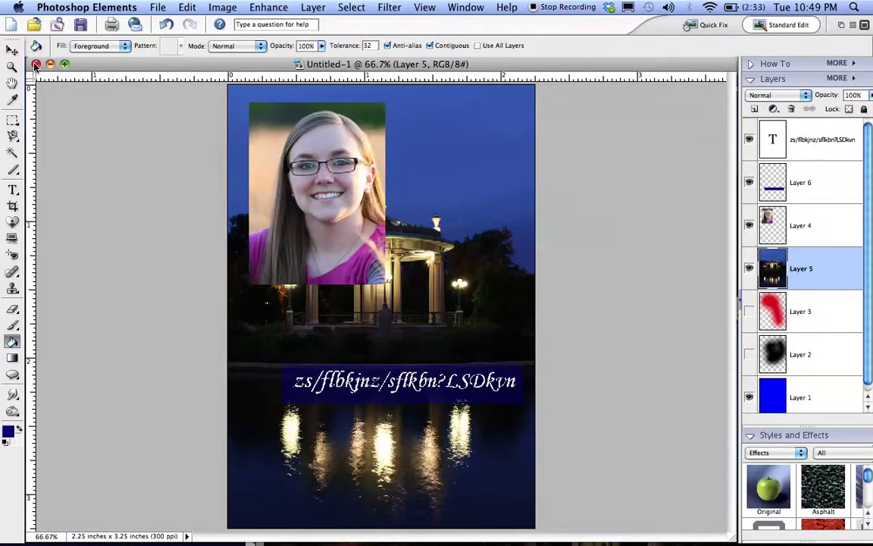
click(35, 65)
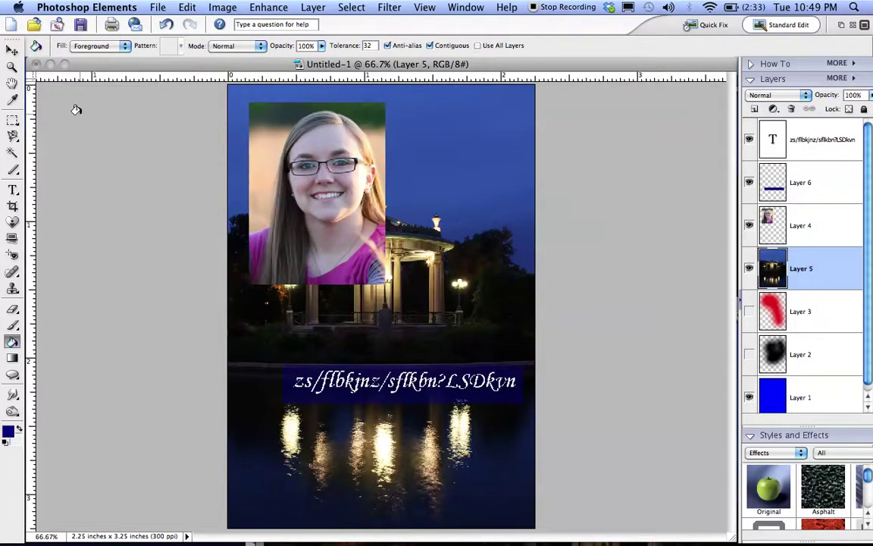